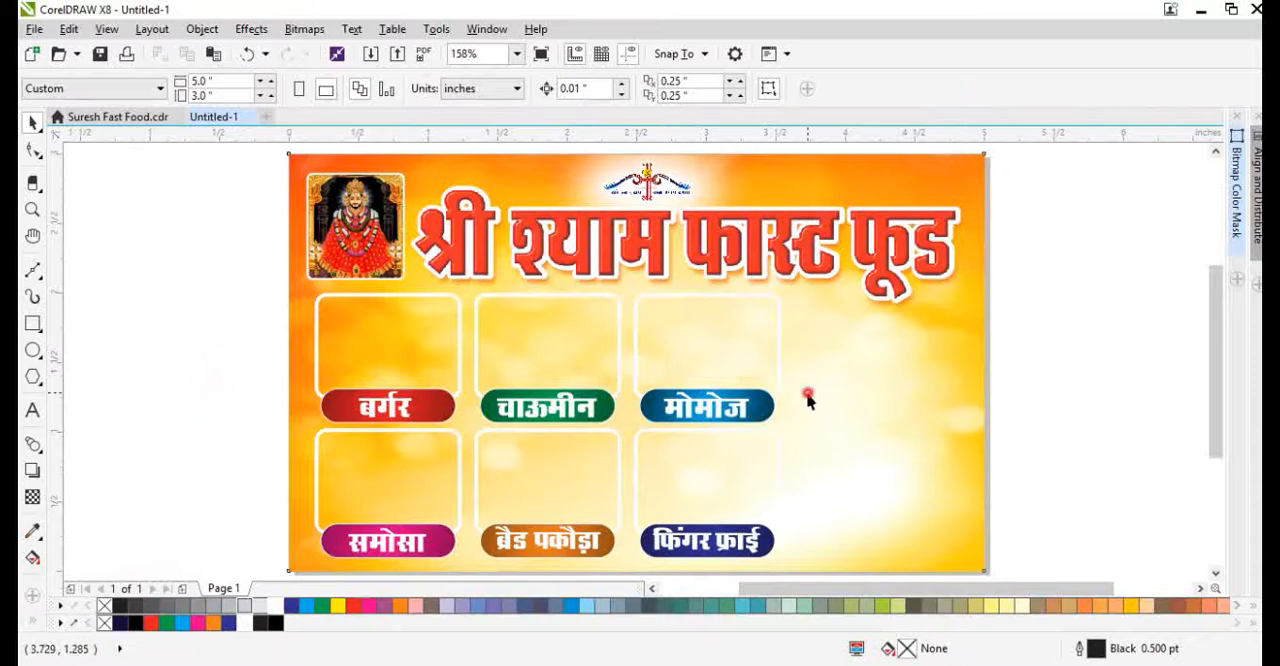
Edit the background image inside the banner's PowerClip, mirroring it vertically and shifting it slightly within the frame
double_click(808, 400)
scroll(834, 426, "down", 3)
left_click_drag(736, 268, 736, 245)
left_click(468, 90)
left_click_drag(862, 396, 865, 416)
left_click(939, 440, "ctrl")
key("shift+F2")
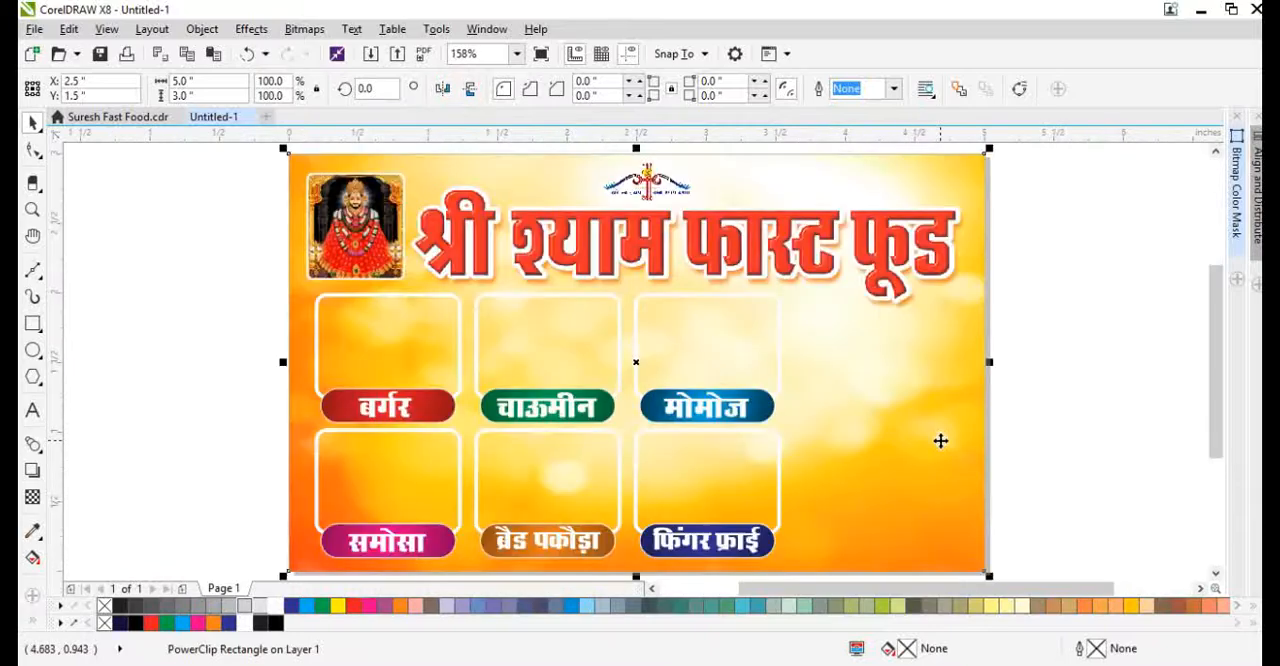
left_click(1132, 452)
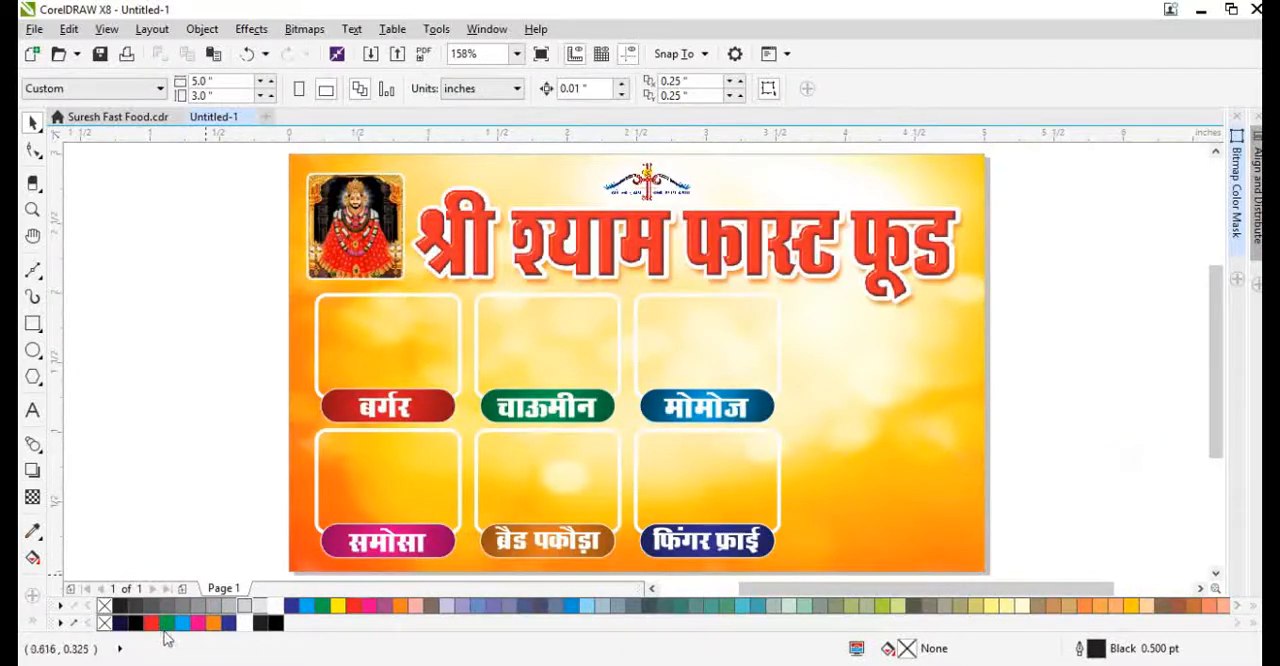
Switch to Chrome and search Google Images for "burger"
key("alt+Tab")
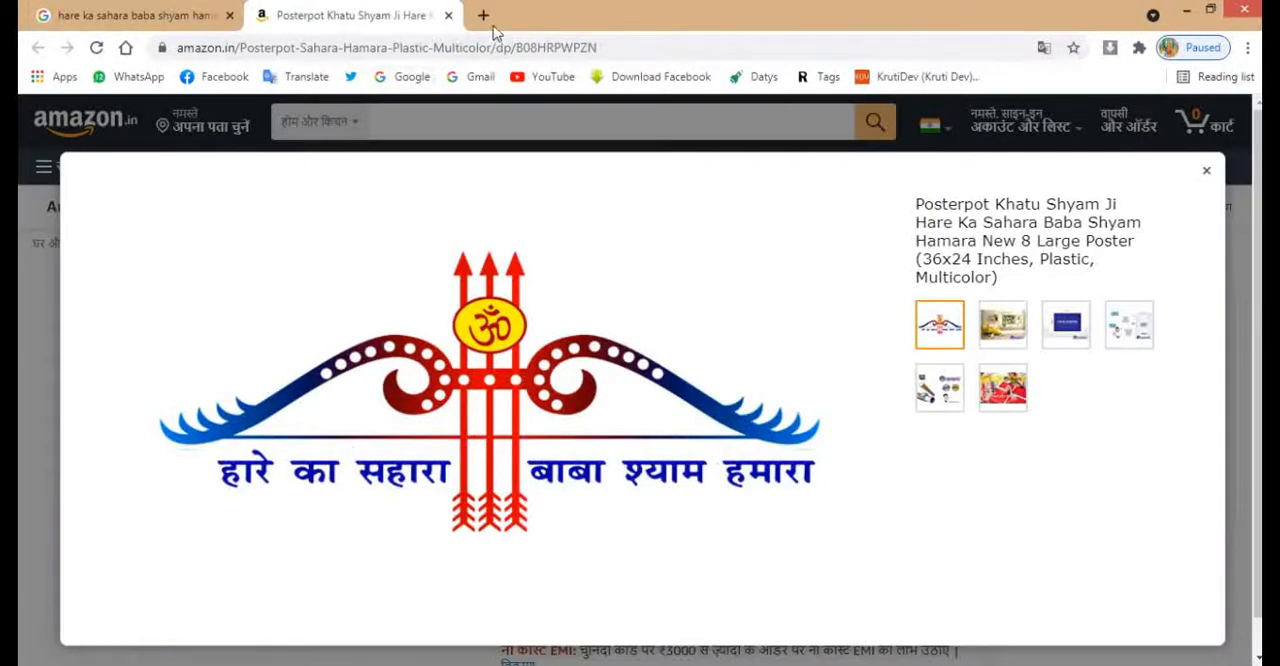
left_click(204, 15)
triple_click(342, 123)
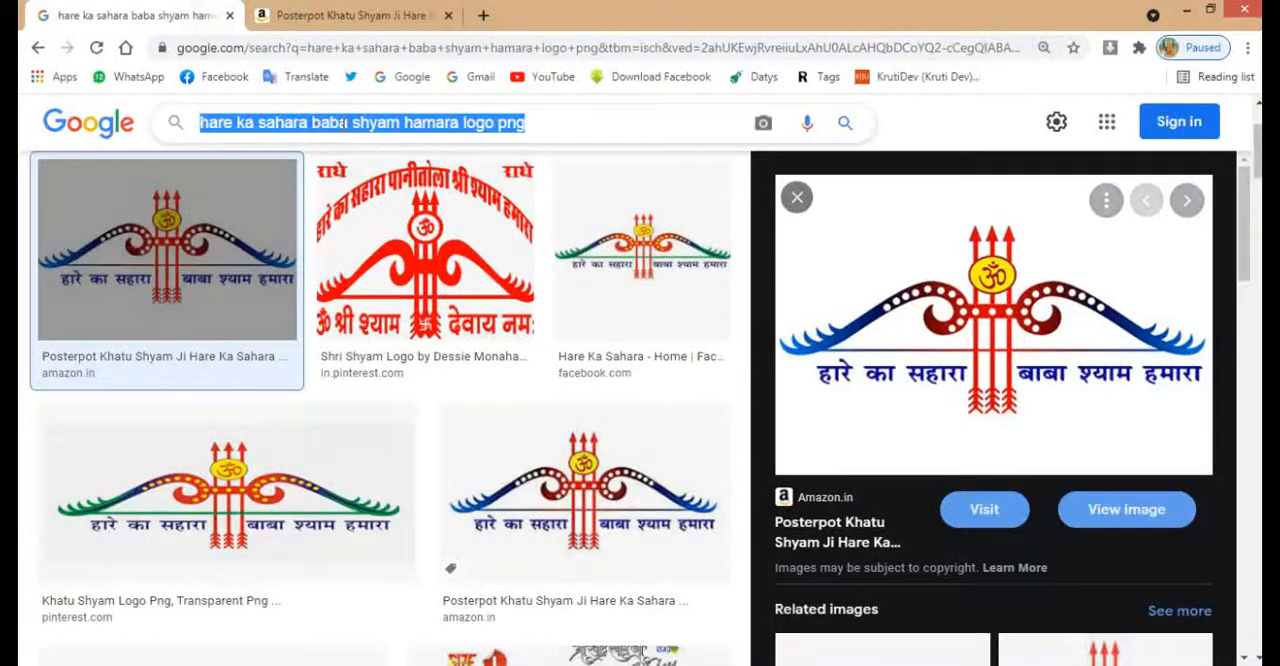
type("burger")
key("Return")
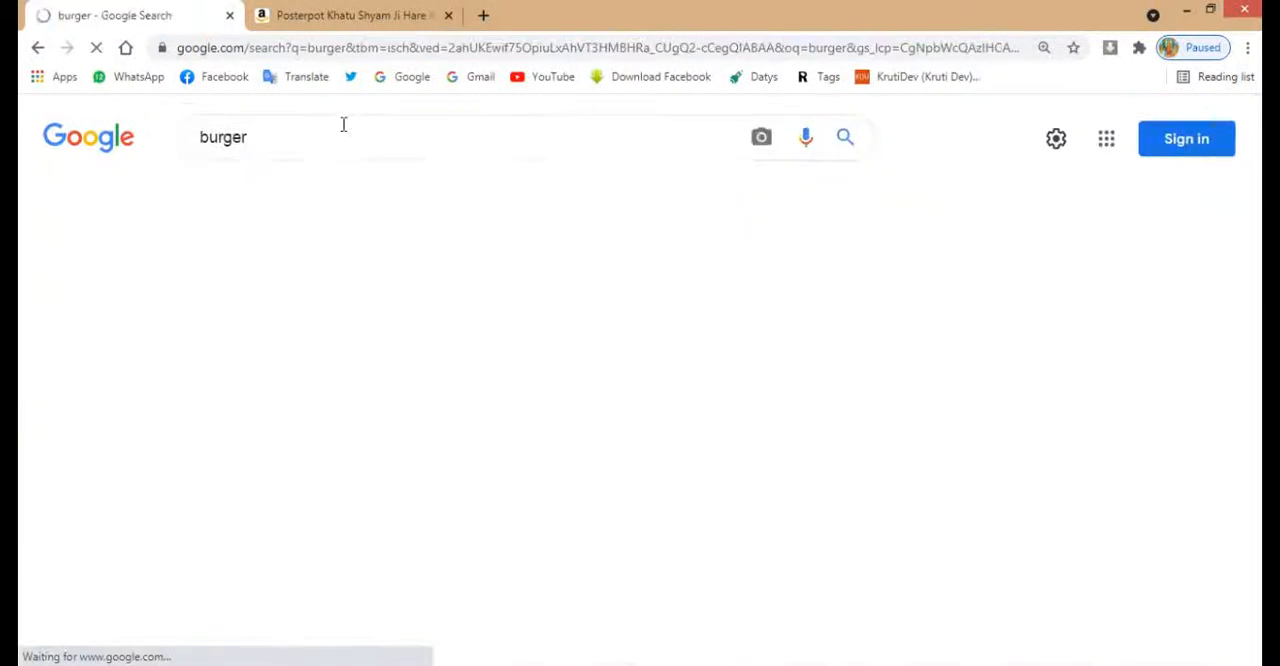
Find the veggie burger photo from vegrecipesofindia.com in the image results and copy it
scroll(963, 424, "down", 1)
scroll(963, 424, "down", 3)
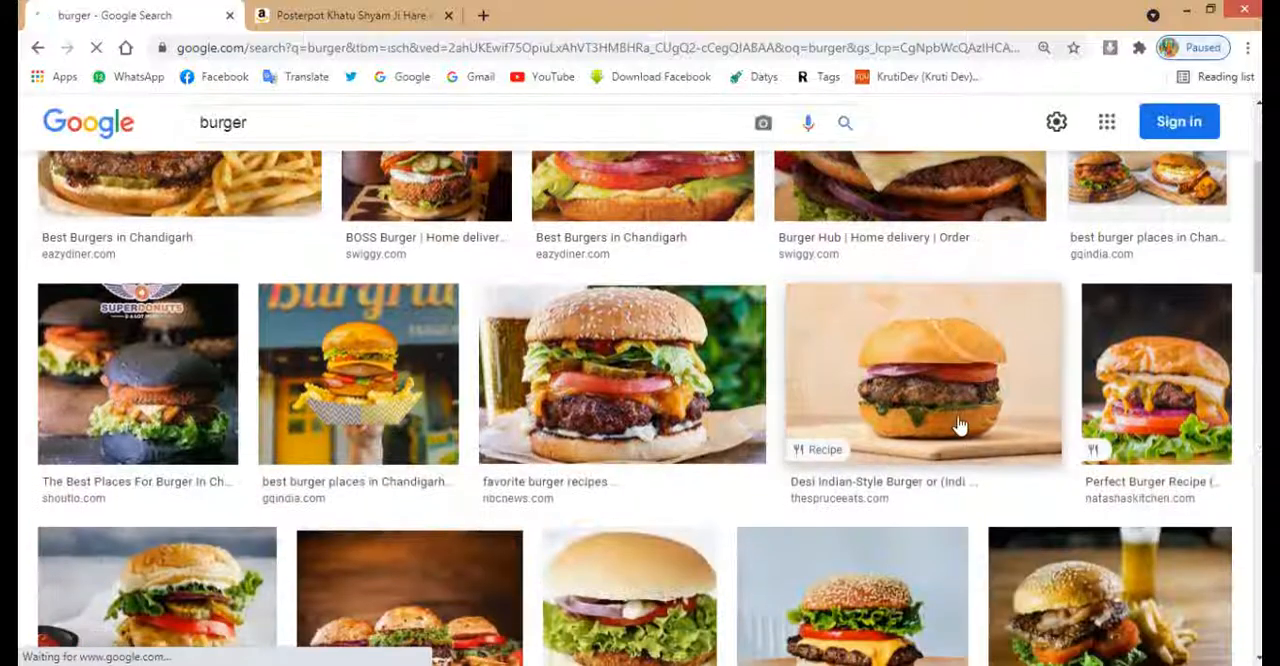
scroll(795, 455, "down", 3)
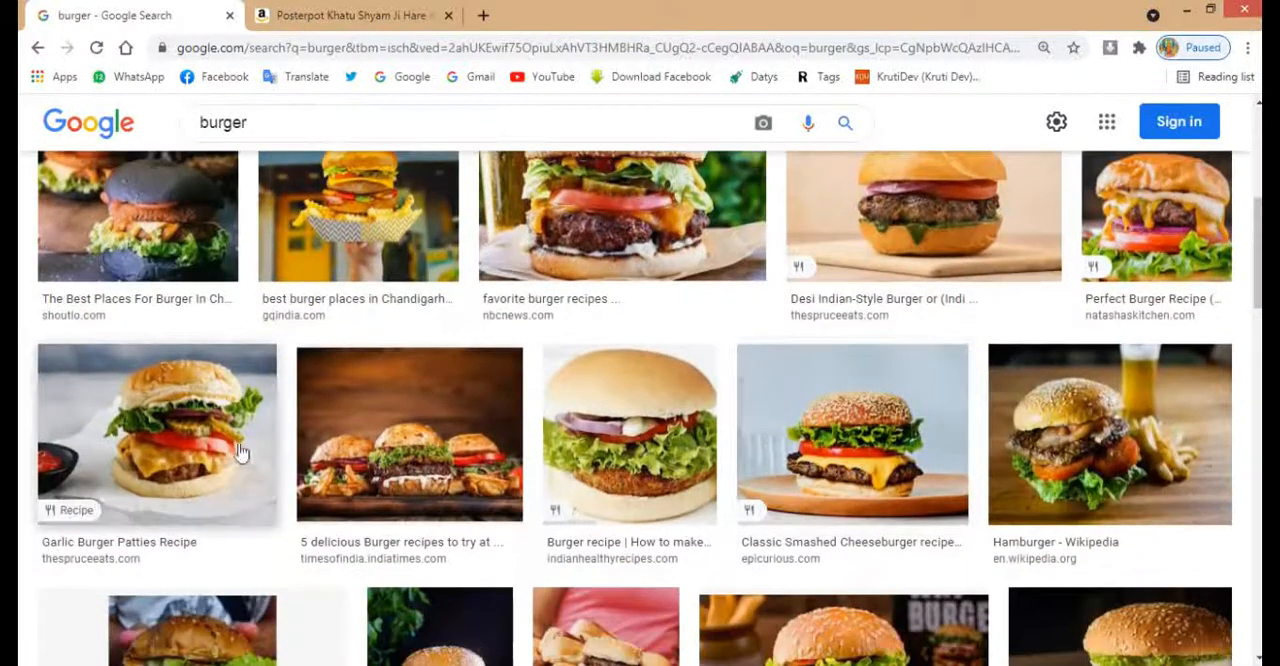
scroll(997, 457, "down", 3)
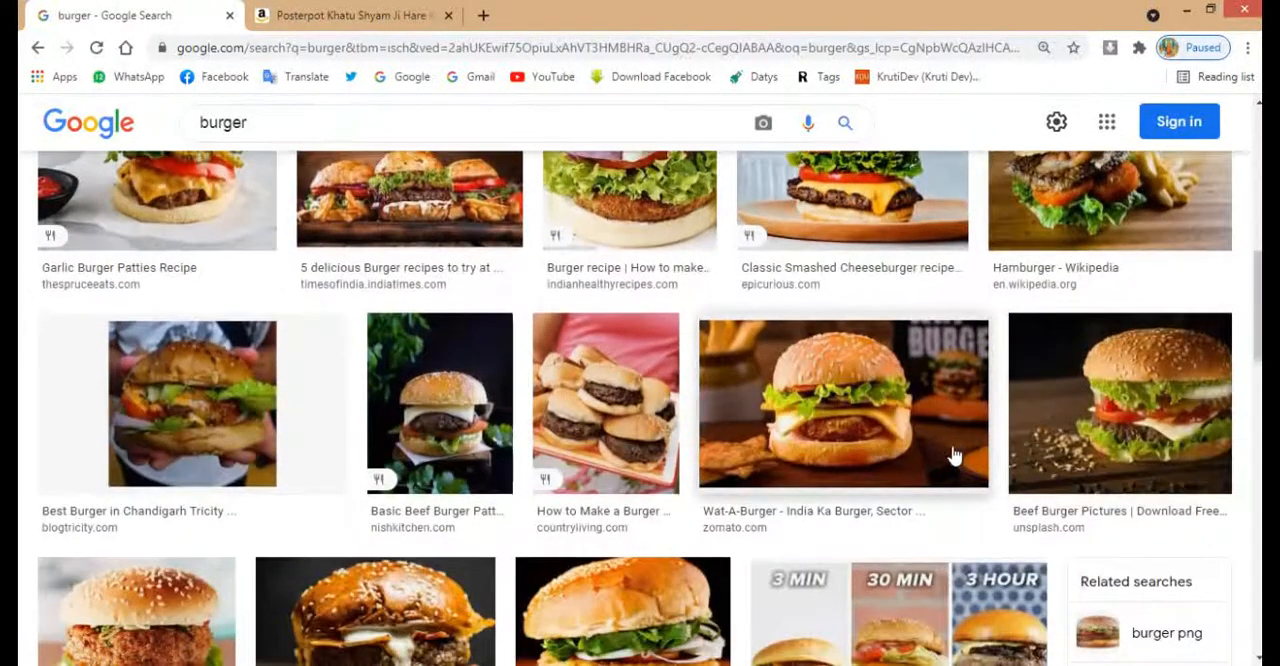
scroll(960, 452, "down", 3)
left_click(642, 421)
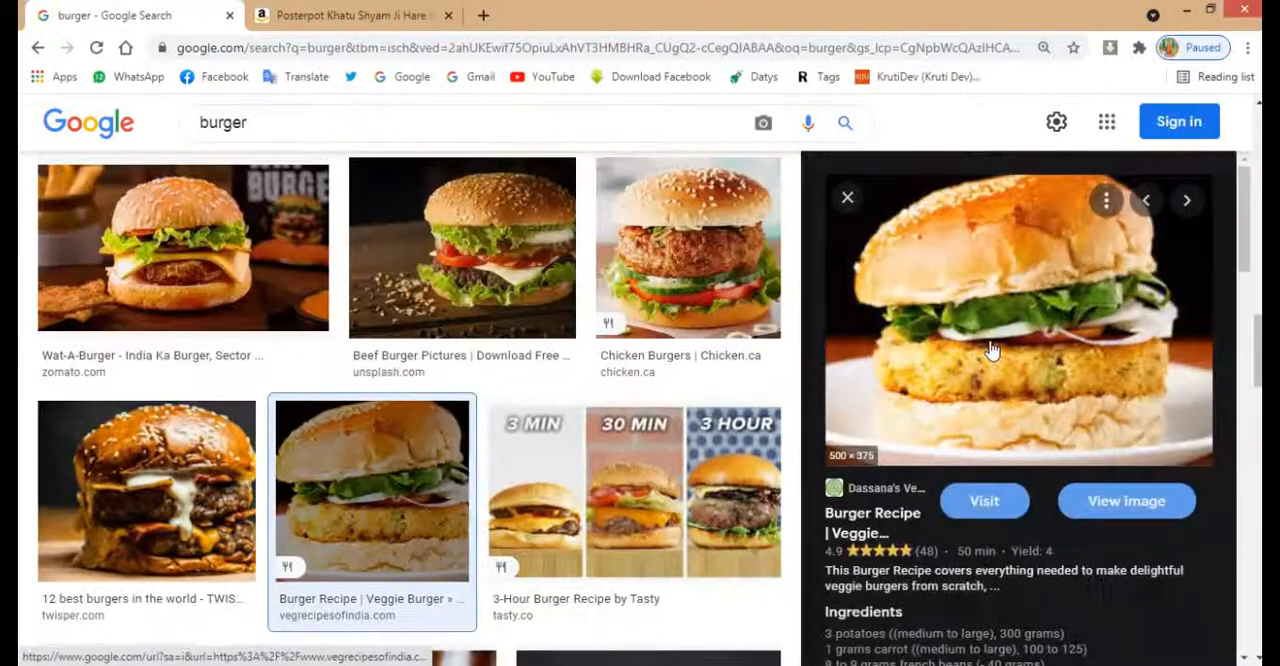
right_click(995, 386)
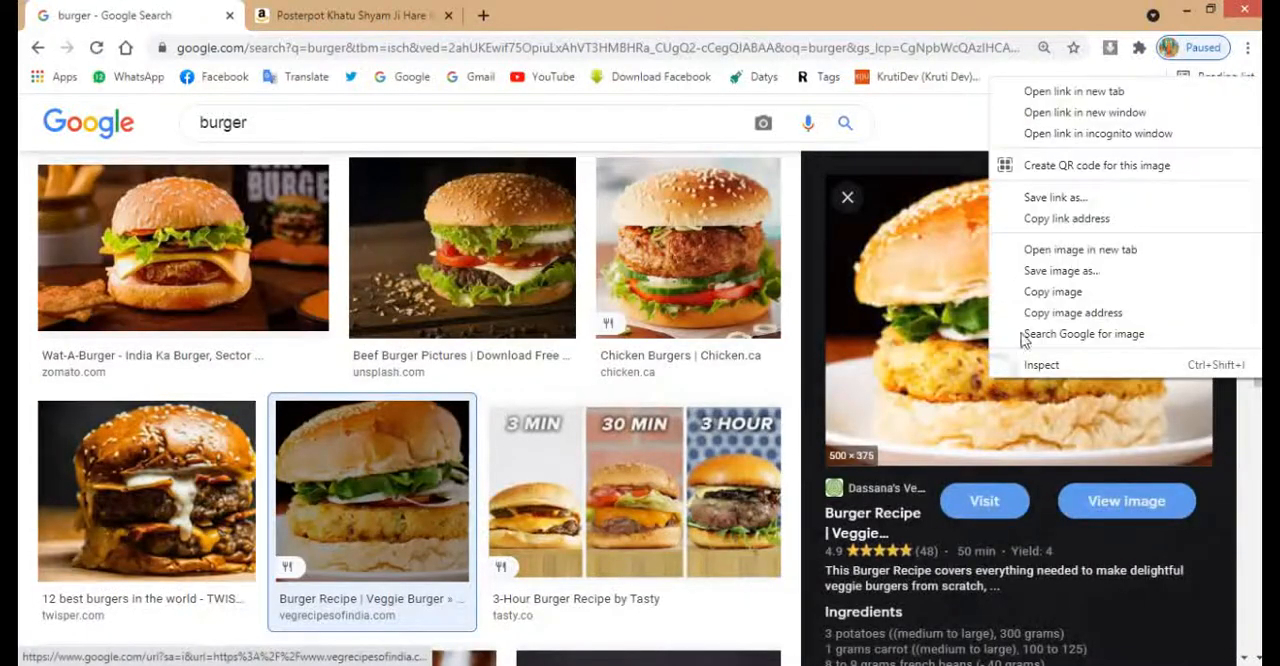
left_click(1052, 292)
Paste the burger image into the CorelDRAW banner and scale it down to about 0.986 × 0.74 in
key("alt+Tab")
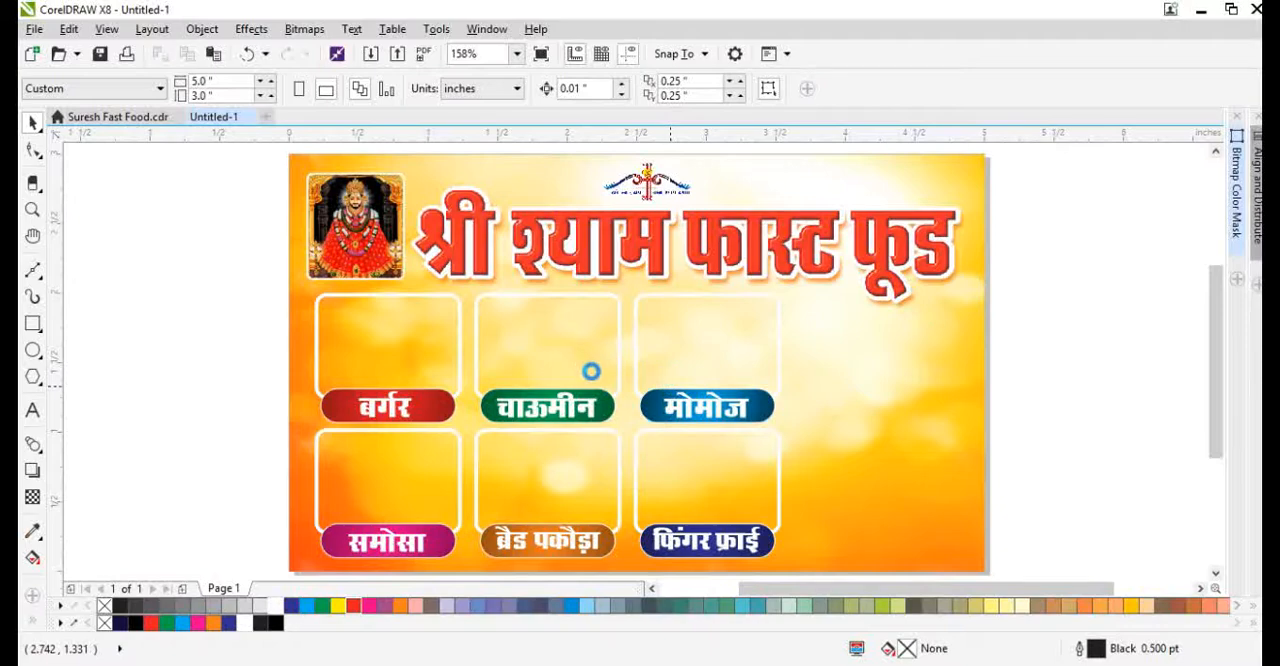
key("ctrl+v")
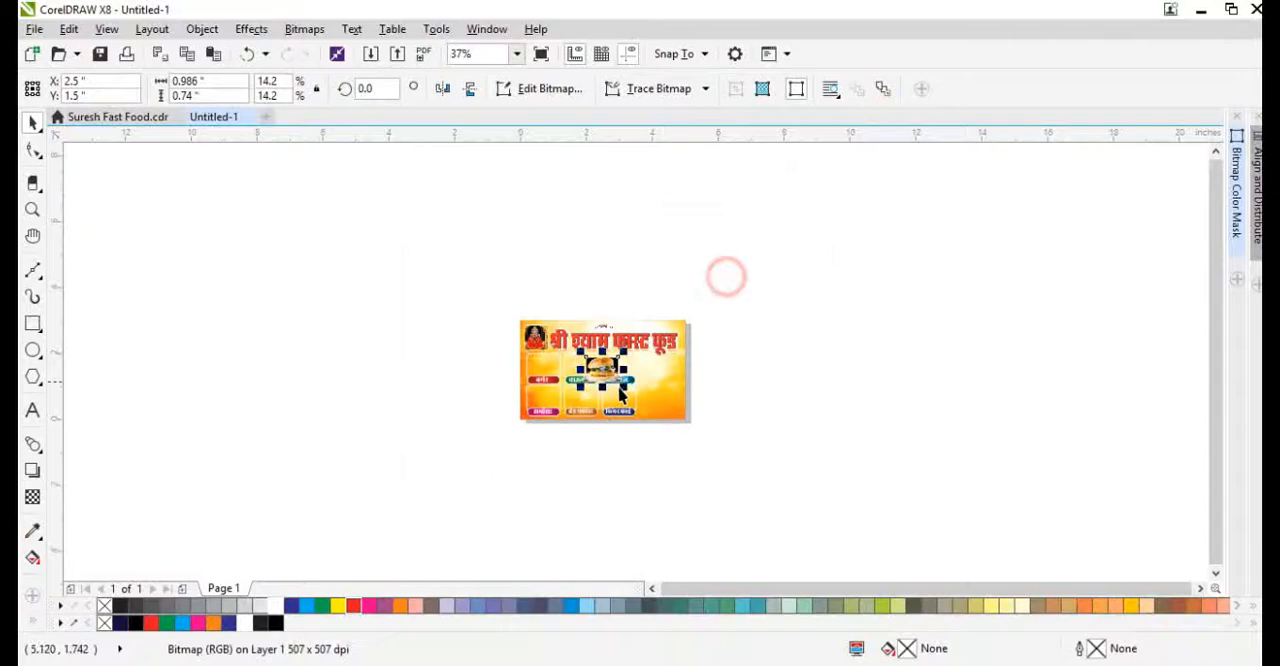
scroll(606, 372, "up", 3)
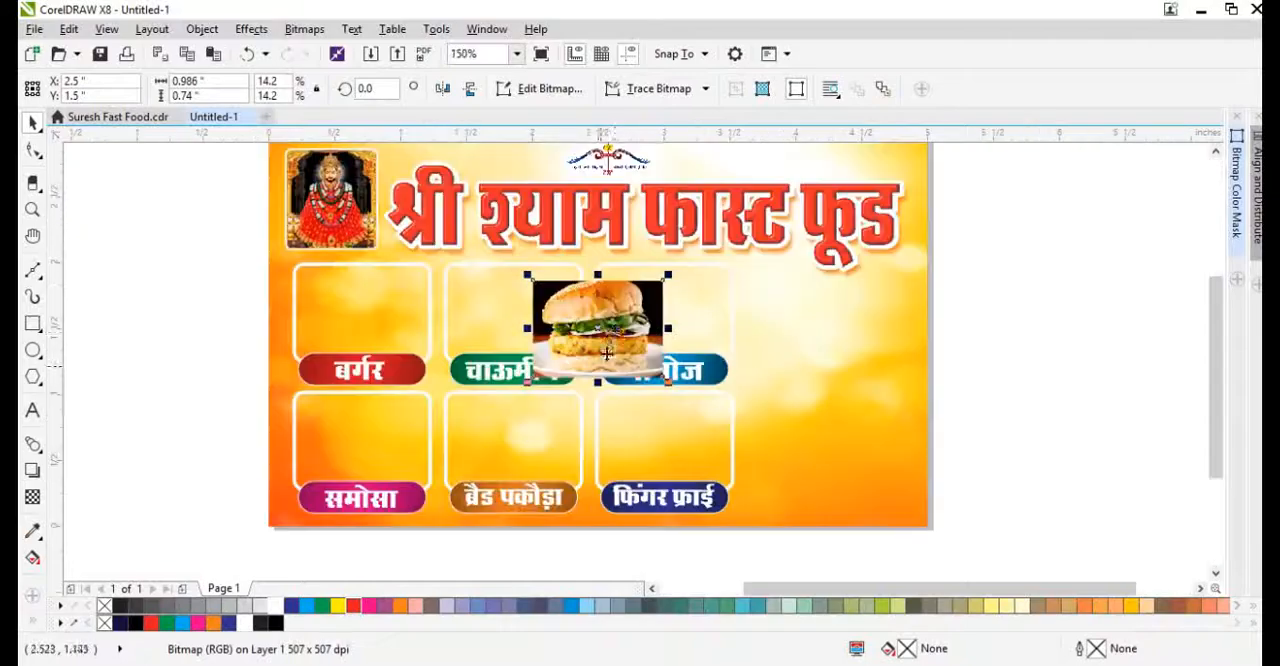
PowerClip the burger image inside the rounded frame above the बर्गर label
right_click(616, 330)
left_click(688, 132)
left_click(334, 294)
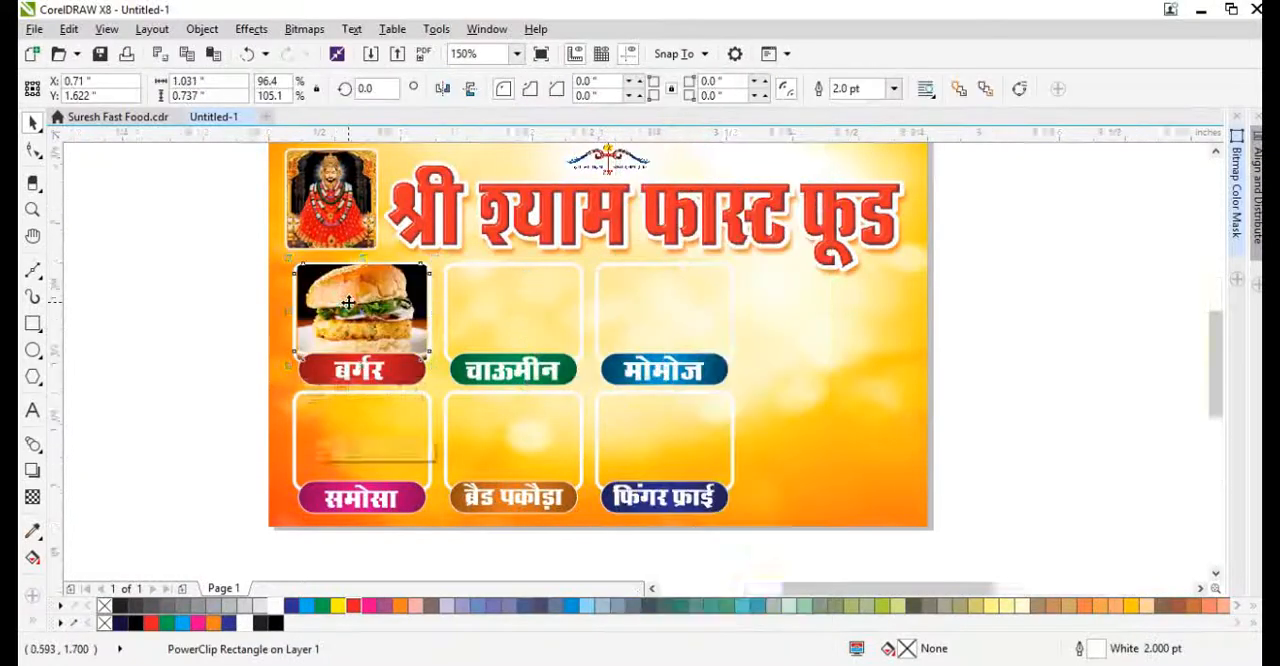
scroll(378, 303, "up", 2)
left_click_drag(382, 303, 382, 304)
key("ctrl+z")
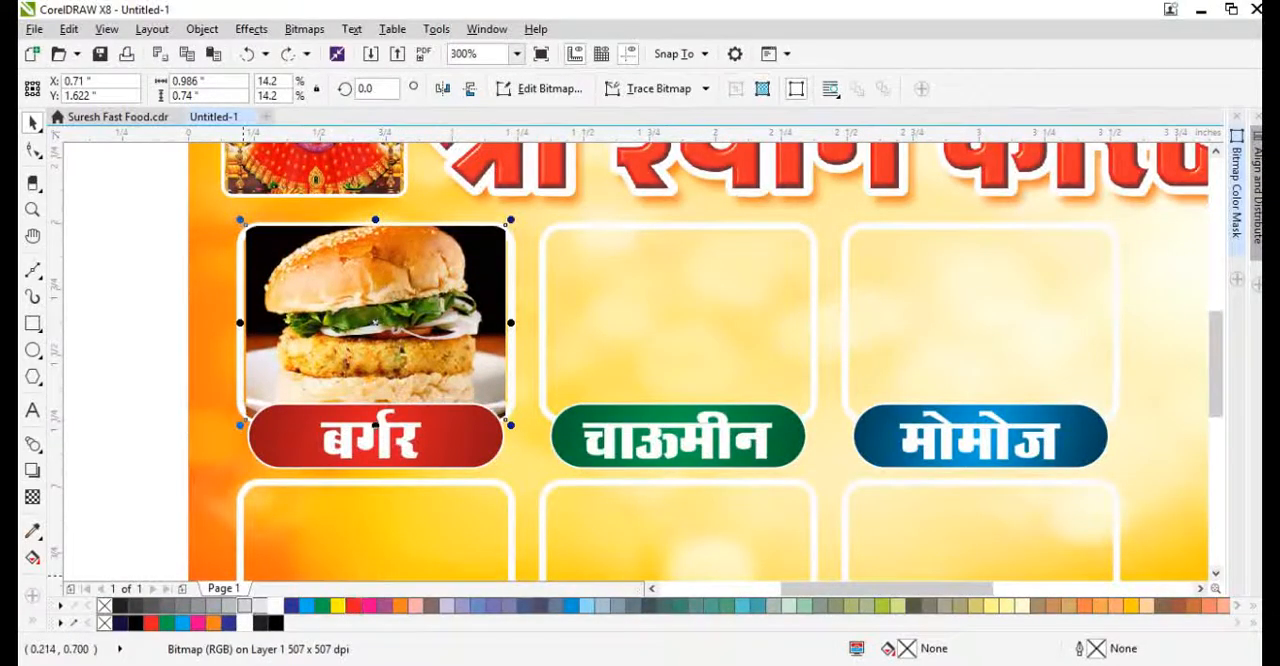
Switch to Chrome and search Google Images for "chaumin"
left_click(316, 662)
type("chaumin")
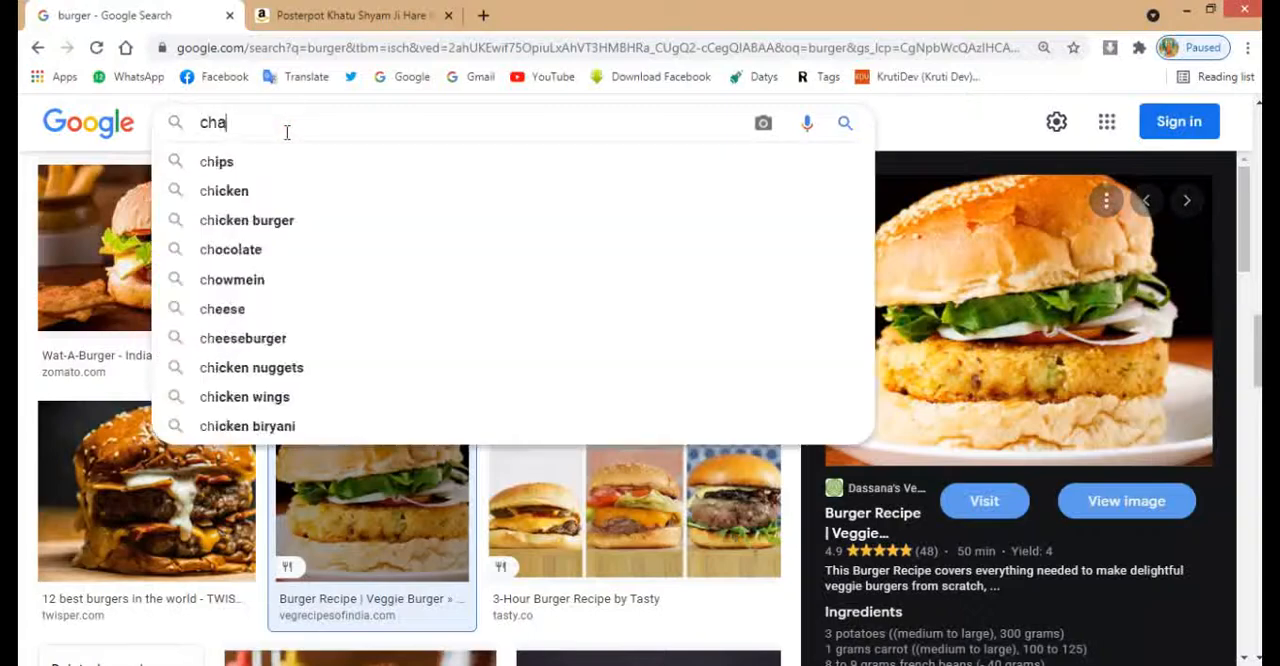
key("Return")
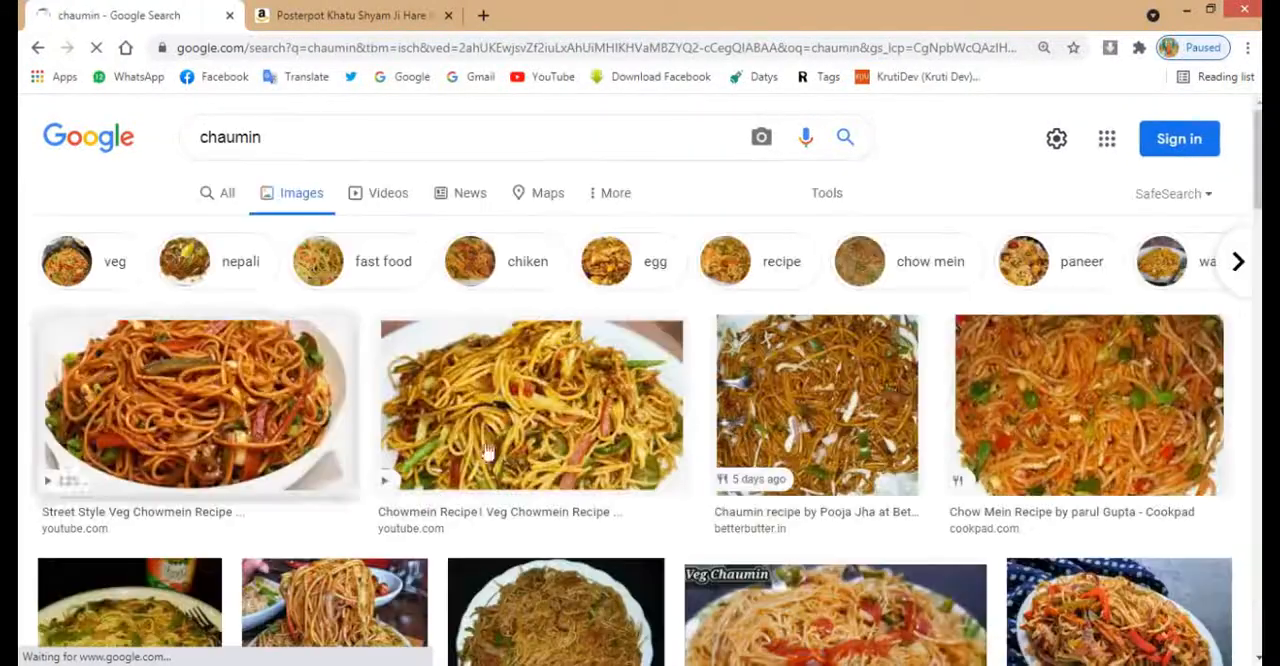
Open the Veg Chow Mein photo from vegecravings.com in the results and copy the image
scroll(590, 280, "down", 2)
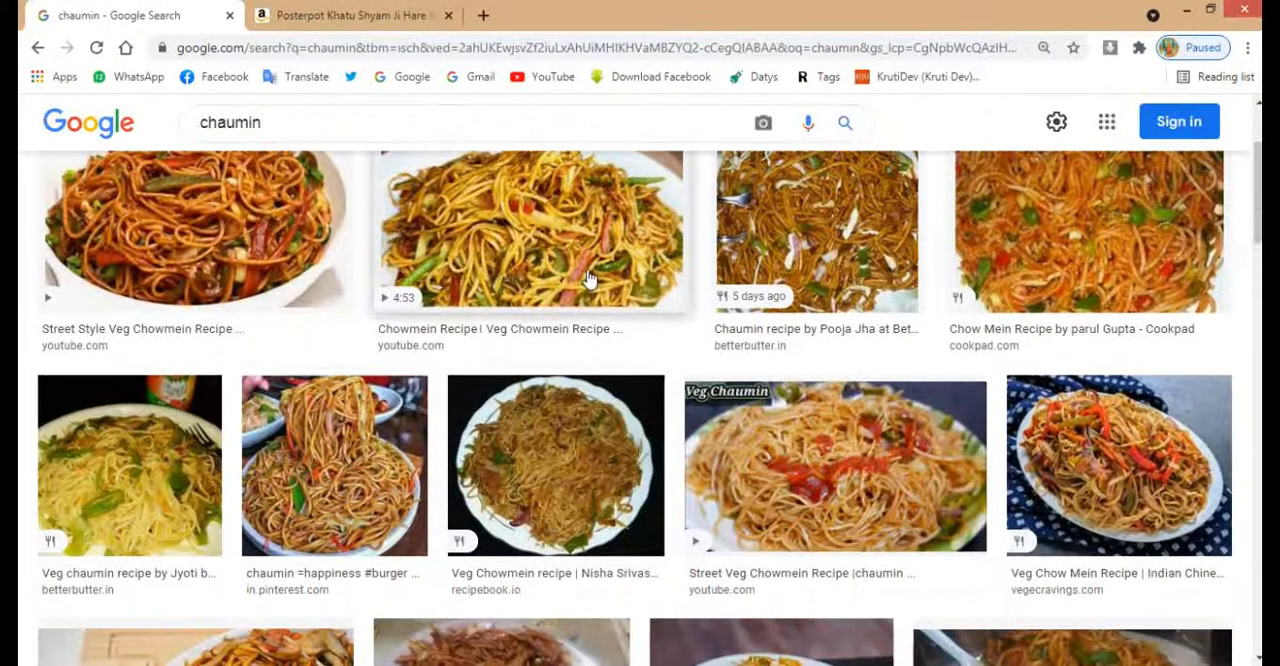
left_click(1118, 465)
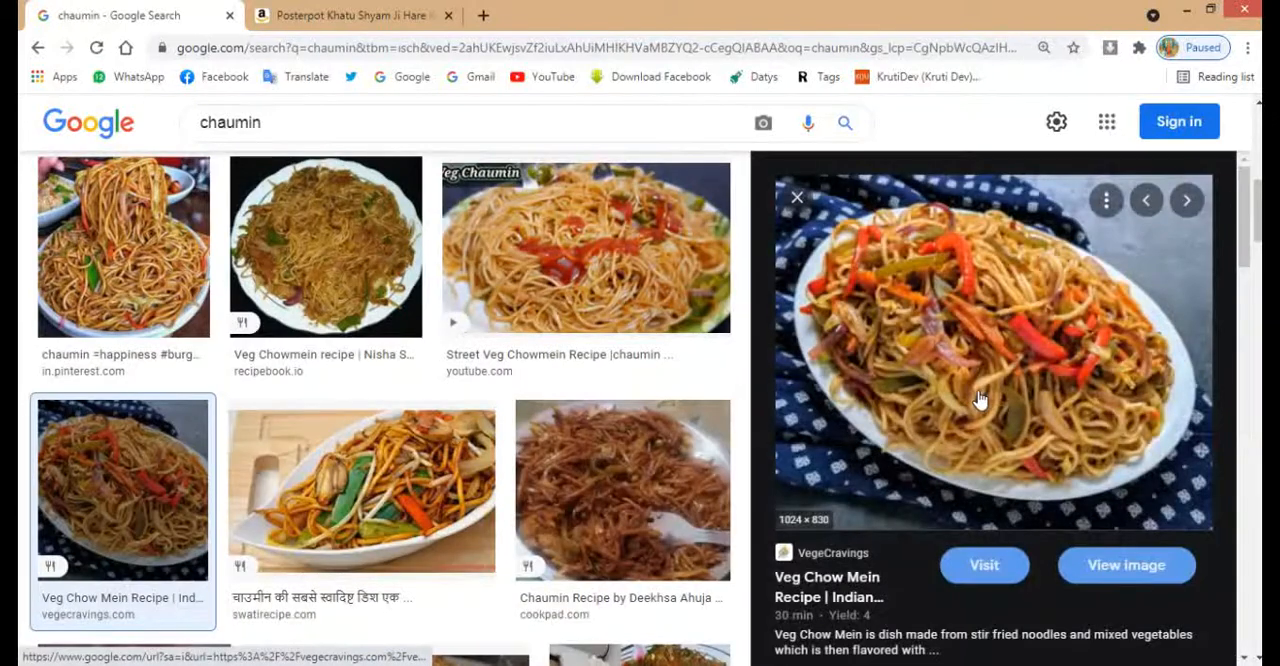
right_click(971, 383)
left_click(1011, 290)
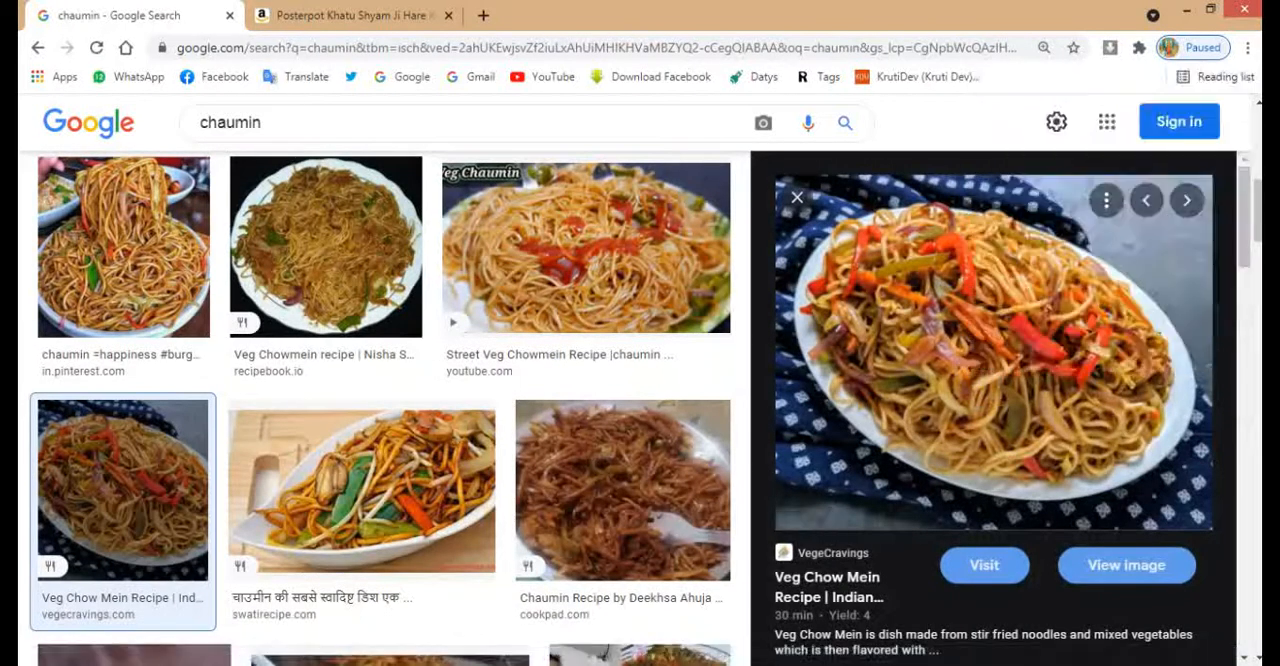
Paste the chow mein image into the CorelDRAW banner and scale it down to about 0.671 × 0.544 in
key("alt+Tab")
key("ctrl+v")
key("shift+F2")
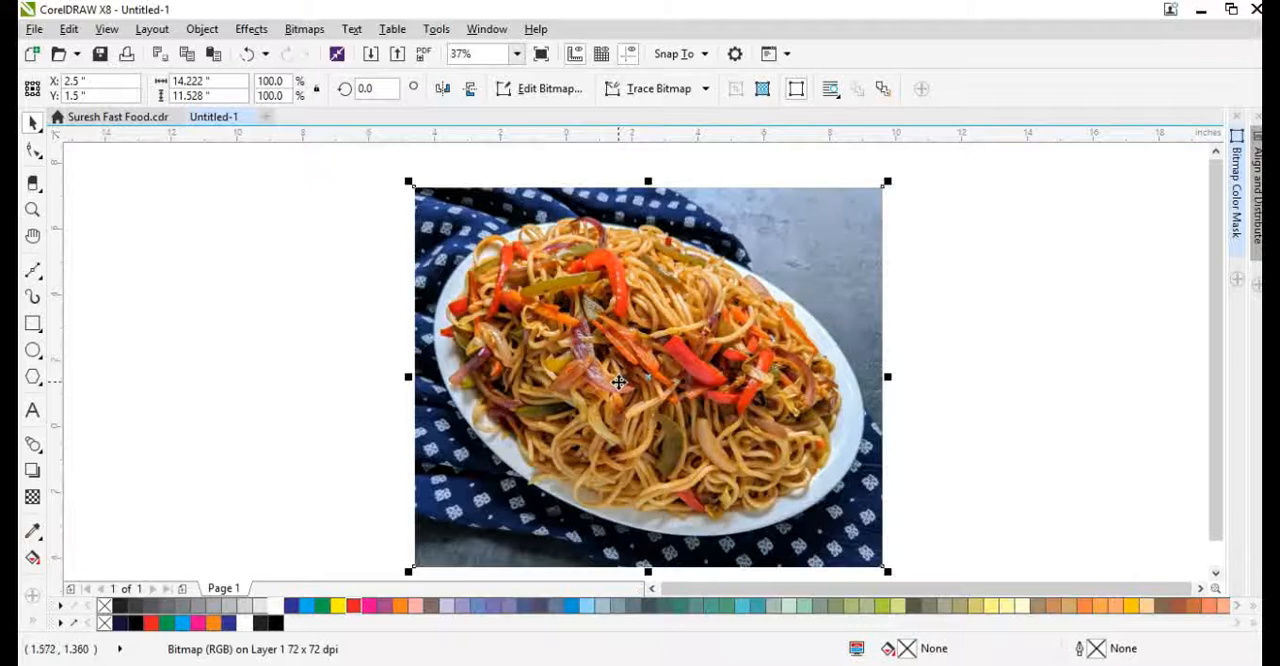
left_click_drag(888, 186, 735, 307)
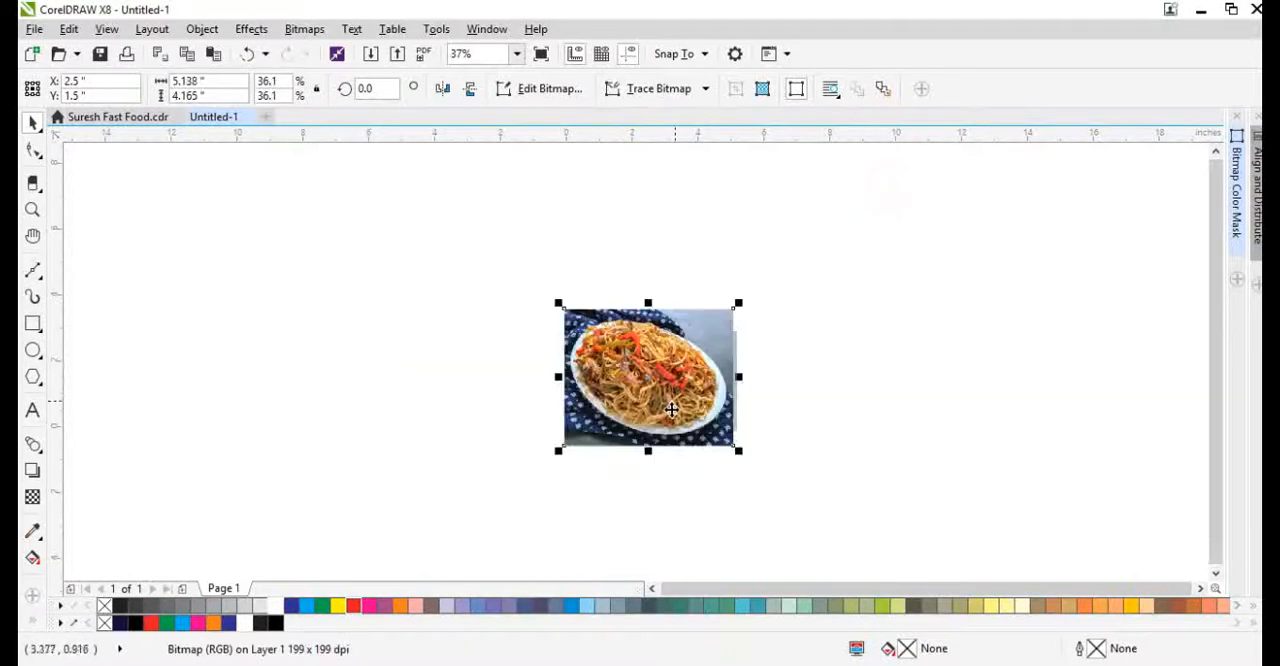
scroll(662, 401, "up", 1)
key("ctrl+r")
key("ctrl+r")
scroll(624, 353, "up", 1)
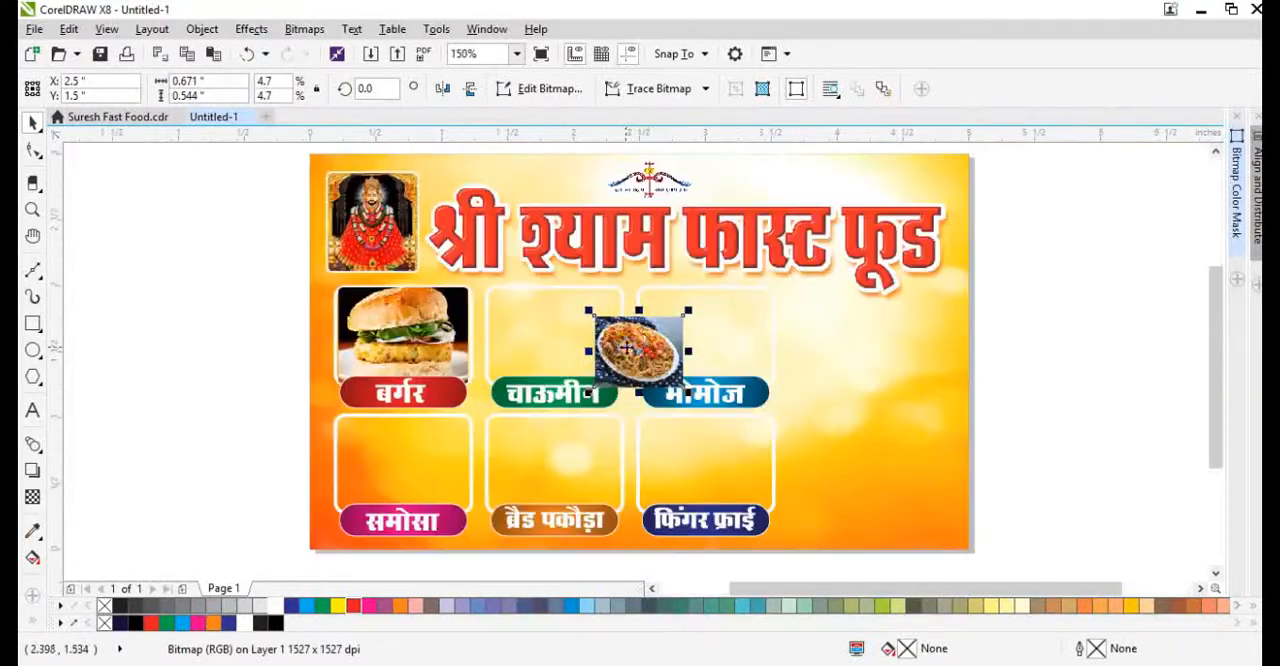
PowerClip the chow mein image inside the rounded frame above the चाऊमीन label
right_click(630, 350)
left_click(709, 131)
left_click(553, 331)
Edit the चाऊमीन frame's contents, moving the image over the frame, enlarging it to about 1.01 × 0.818 in and widening it to fill
double_click(557, 326)
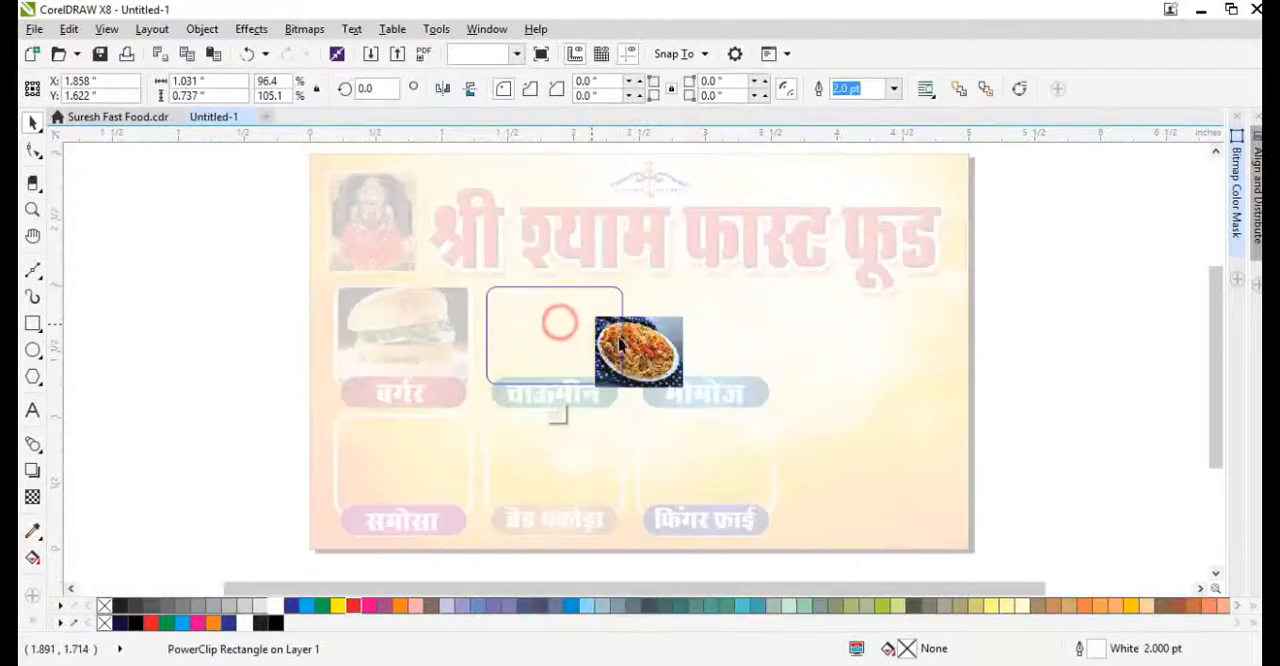
left_click_drag(616, 346, 504, 311)
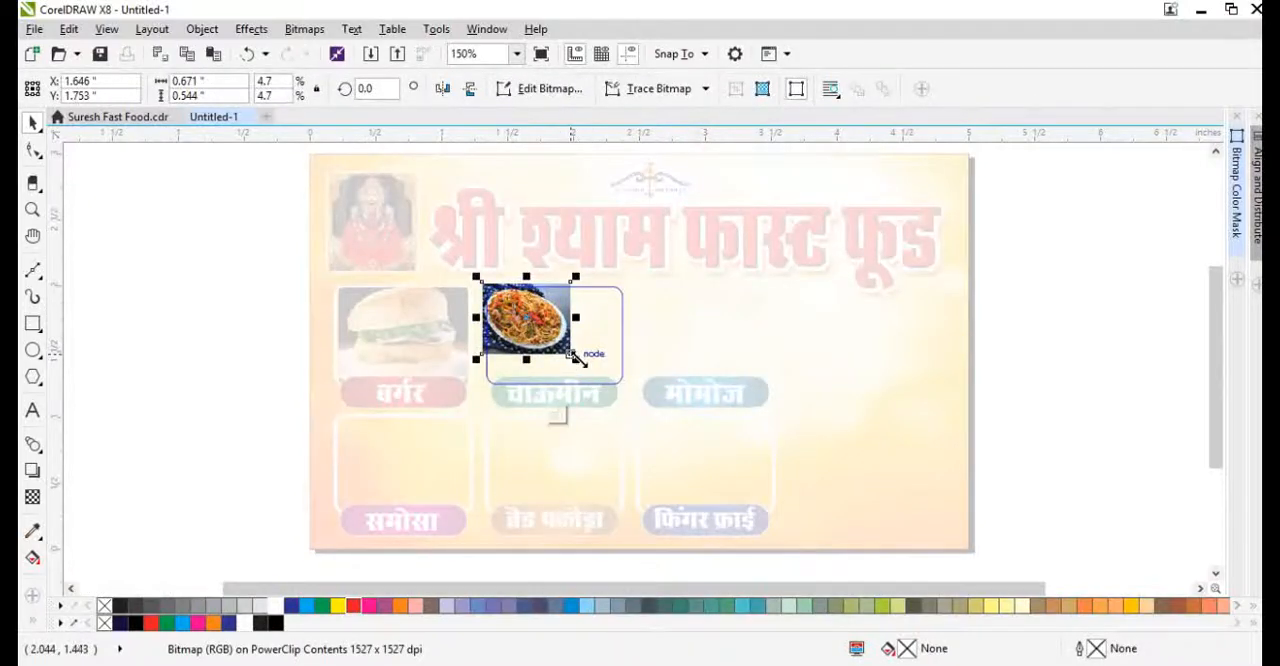
left_click_drag(578, 360, 622, 394)
scroll(626, 345, "up", 1)
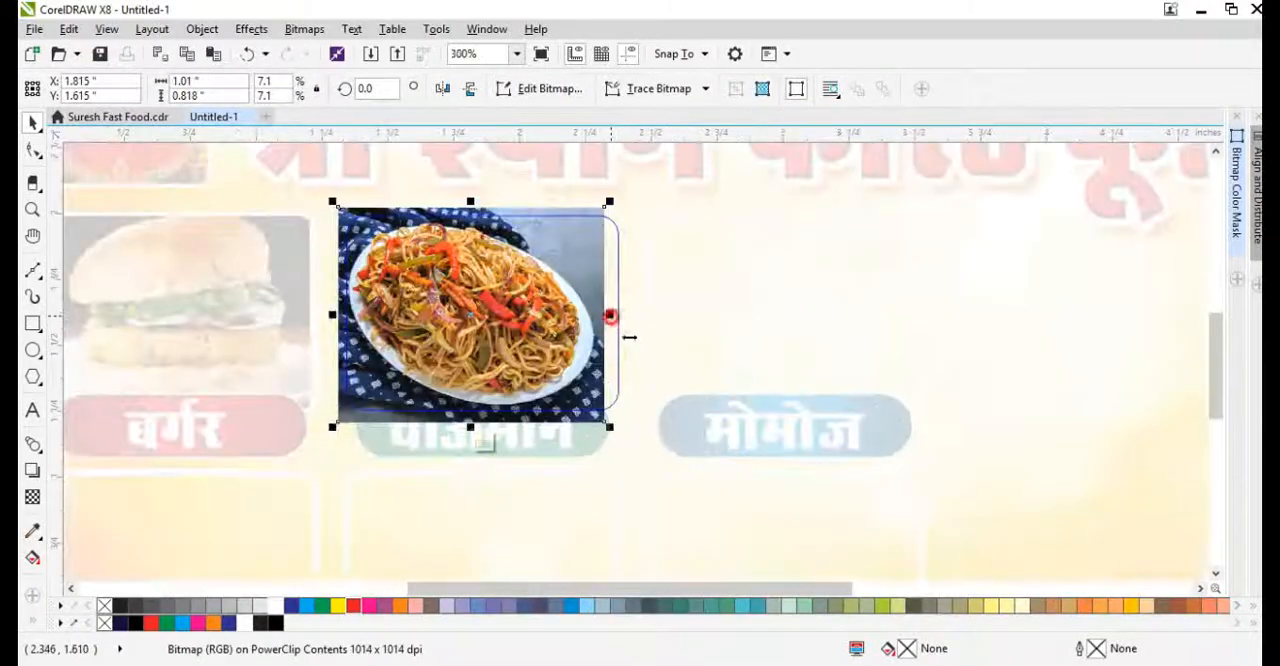
left_click_drag(610, 316, 635, 318)
left_click(663, 351, "ctrl")
scroll(370, 395, "down", 2)
Switch to Chrome and search Google Images for "momos"
left_click(312, 664)
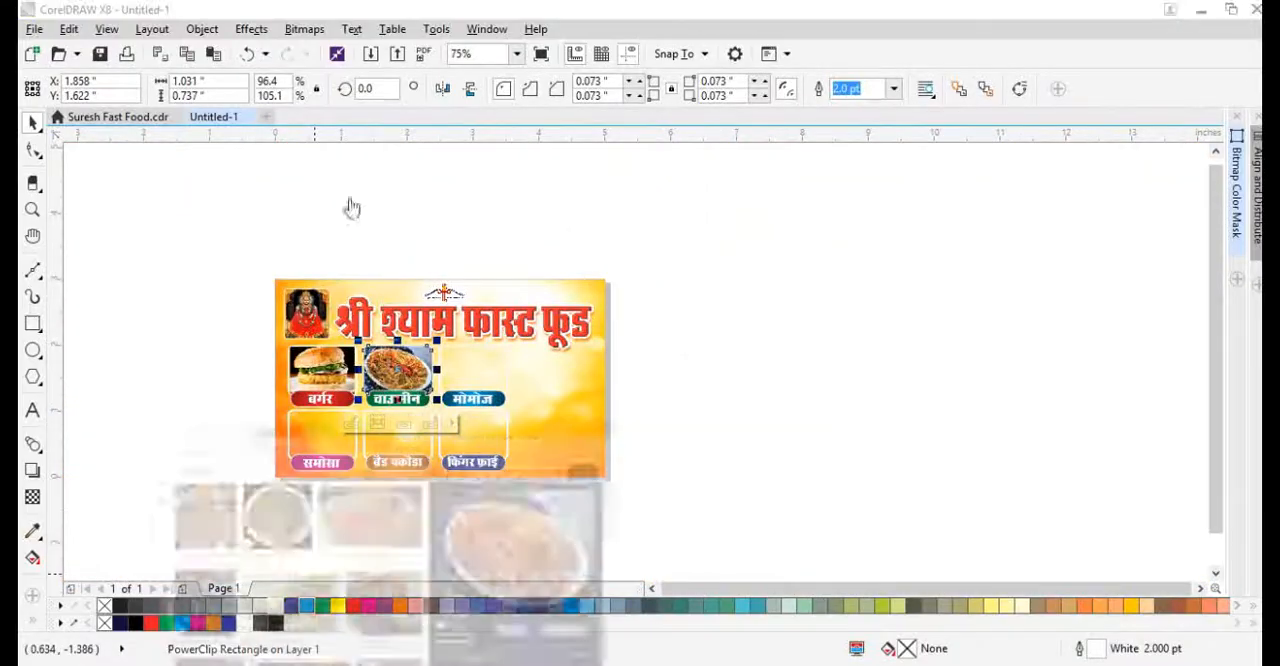
type("momos")
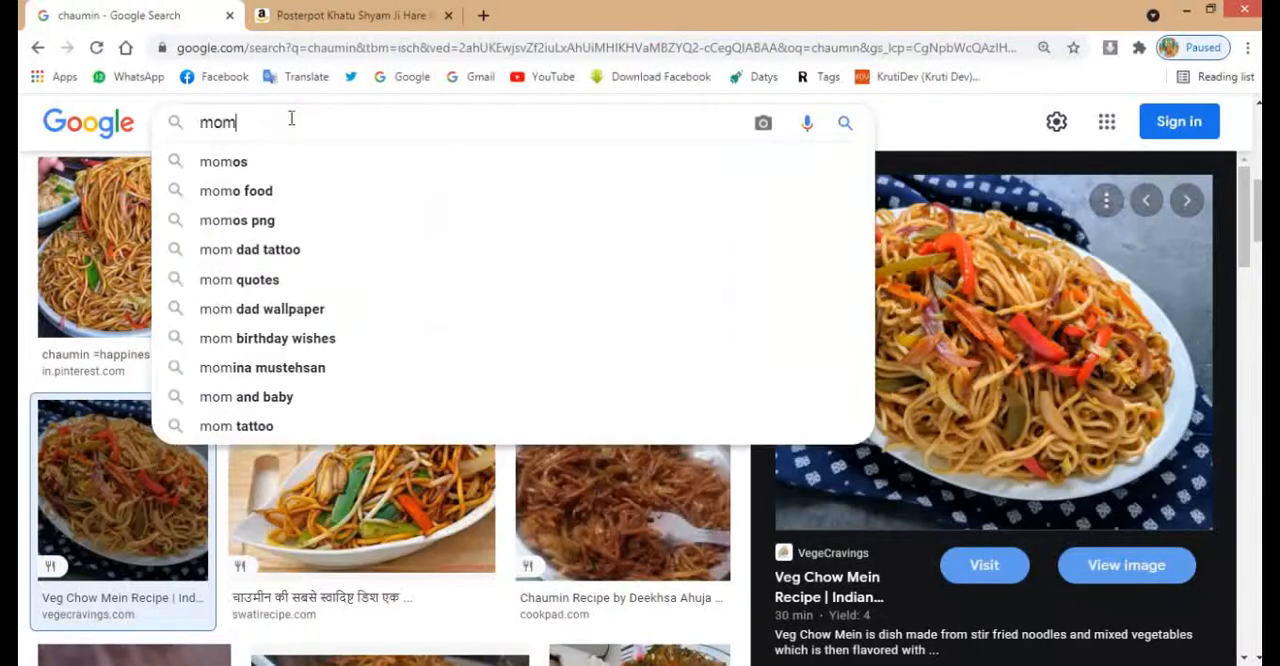
key("Return")
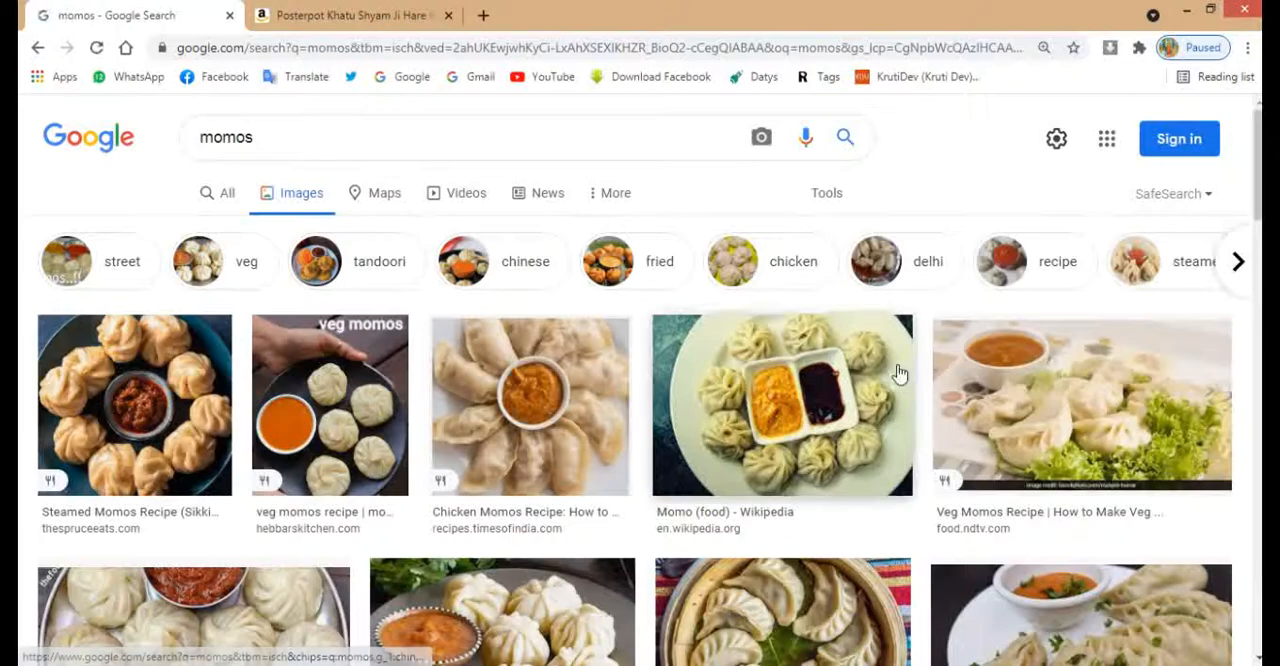
Open the veg momos photo from indiatvnews.com in the results and copy the image
scroll(897, 371, "down", 2)
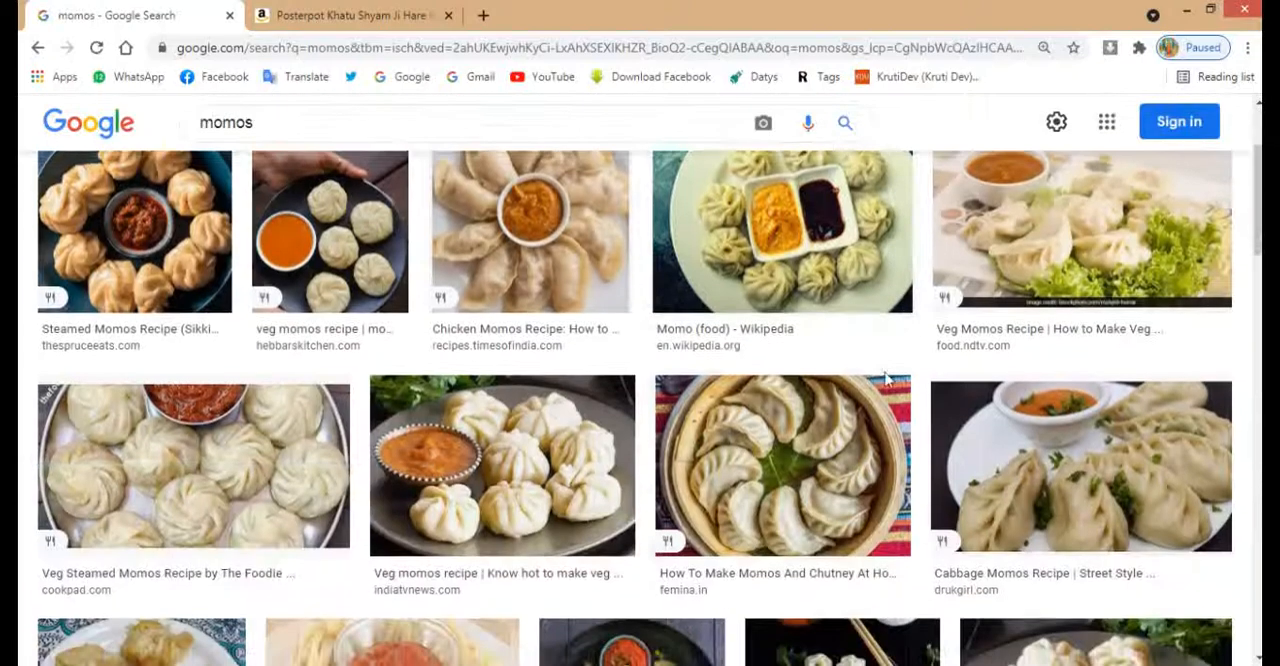
left_click(591, 511)
right_click(948, 363)
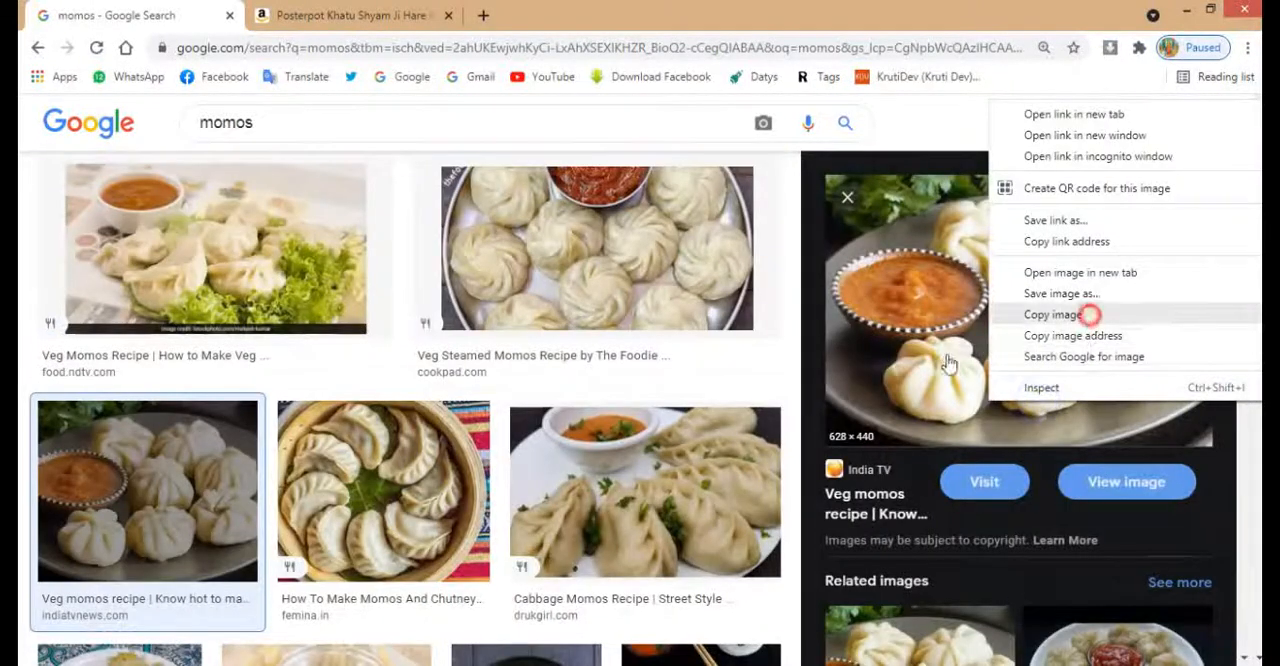
left_click(1088, 315)
Paste the momos image into the CorelDRAW banner and scale it down to about 0.611 × 0.428 in
key("alt+Tab")
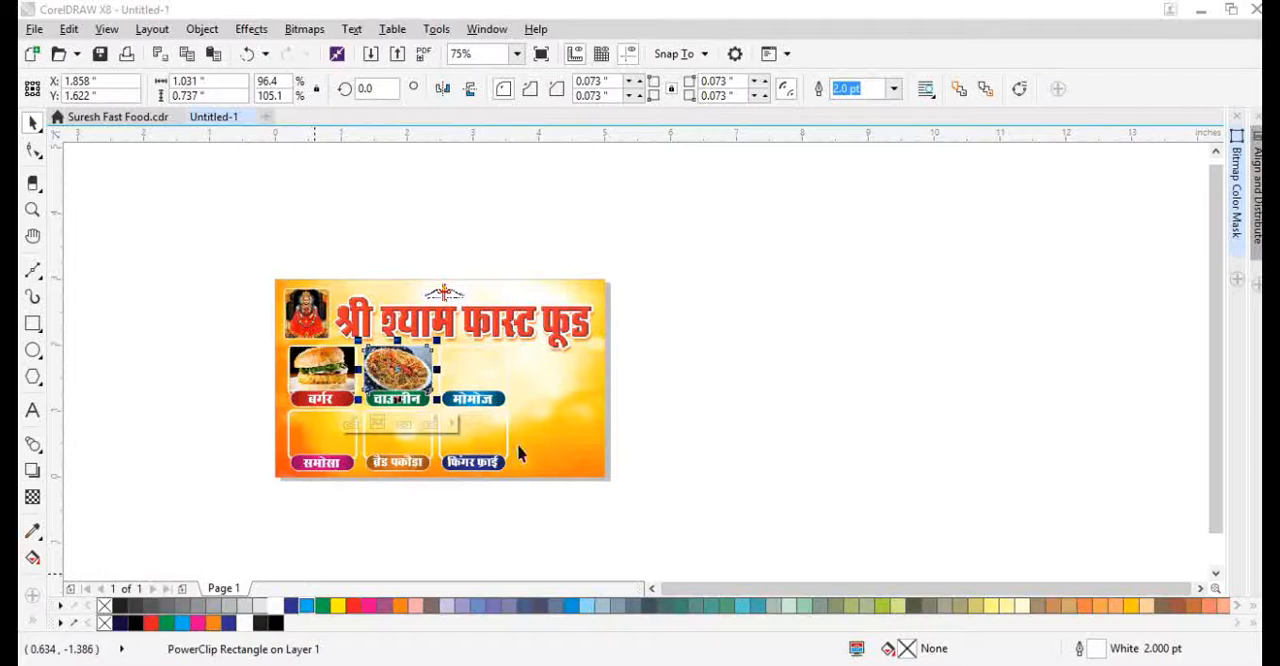
left_click(698, 390)
key("ctrl+v")
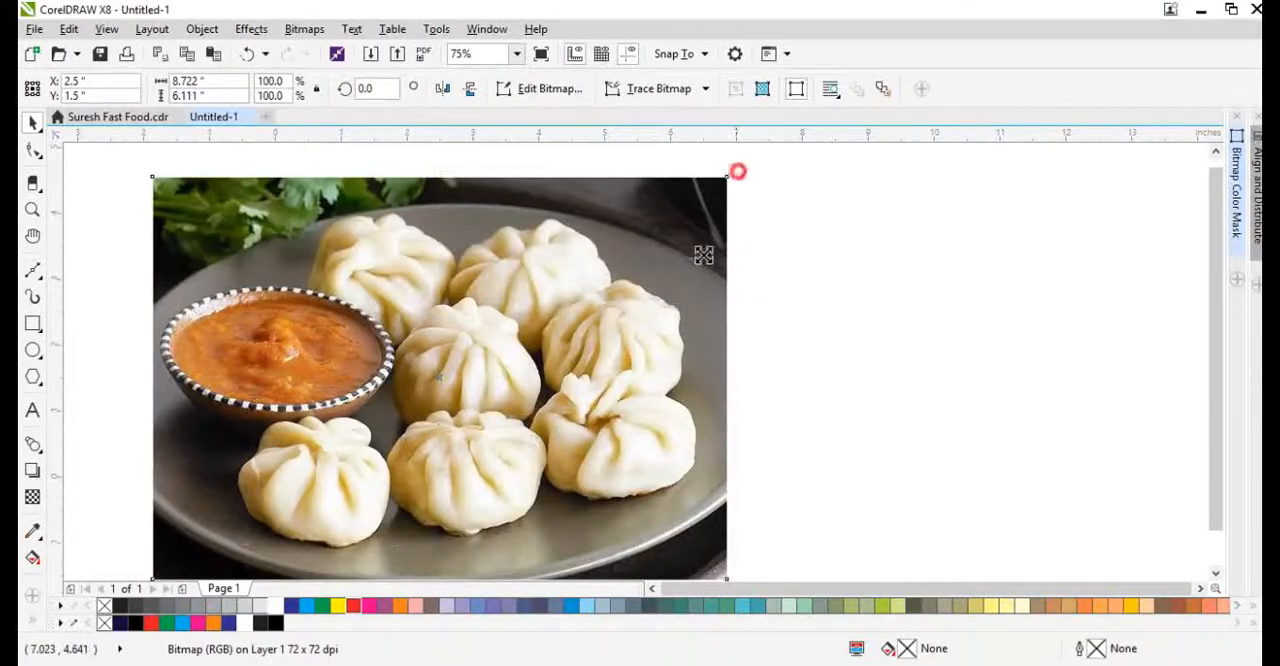
left_click_drag(736, 172, 537, 323)
scroll(430, 368, "up", 1)
left_click_drag(537, 323, 497, 350)
scroll(455, 391, "up", 1)
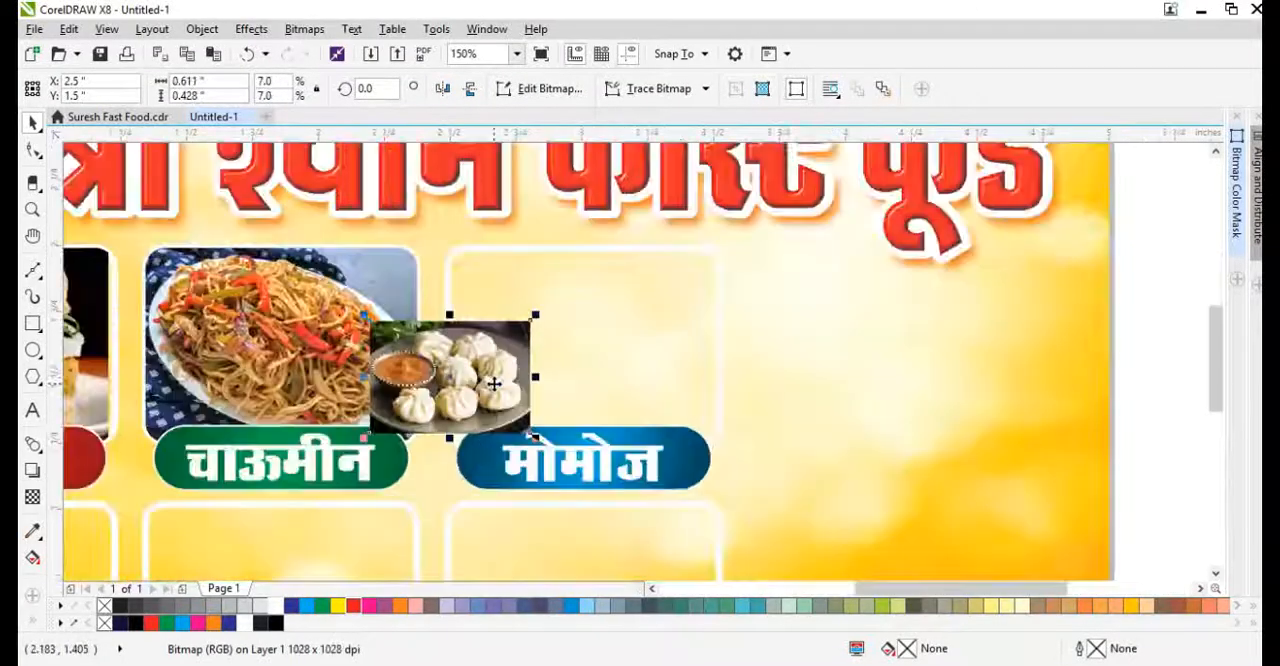
PowerClip the momos image inside the frame above the मोमोज label and open the frame's contents for editing
right_click(493, 384)
left_click(569, 133)
left_click(606, 354)
left_click(505, 359, "ctrl")
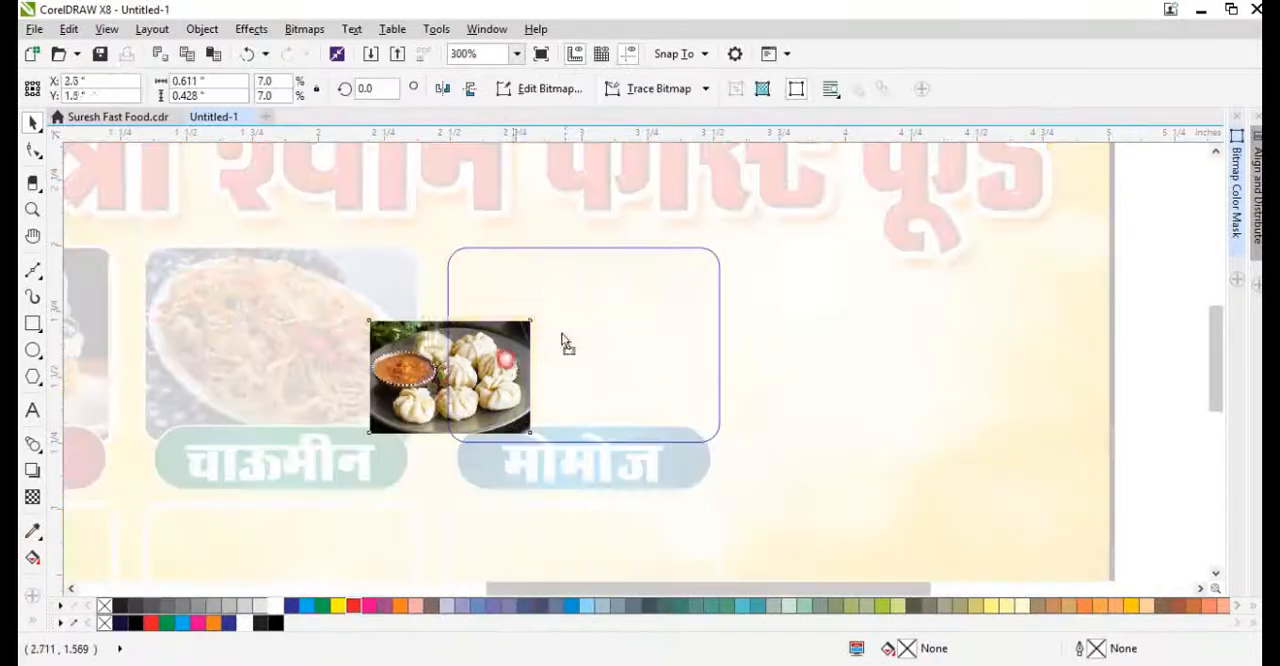
Move the momos image over its frame, enlarge it to about 1.096 × 0.795 in to cover the frame, and finish editing the PowerClip
left_click_drag(513, 364, 590, 285)
left_click_drag(609, 358, 745, 467)
left_click_drag(754, 345, 744, 345)
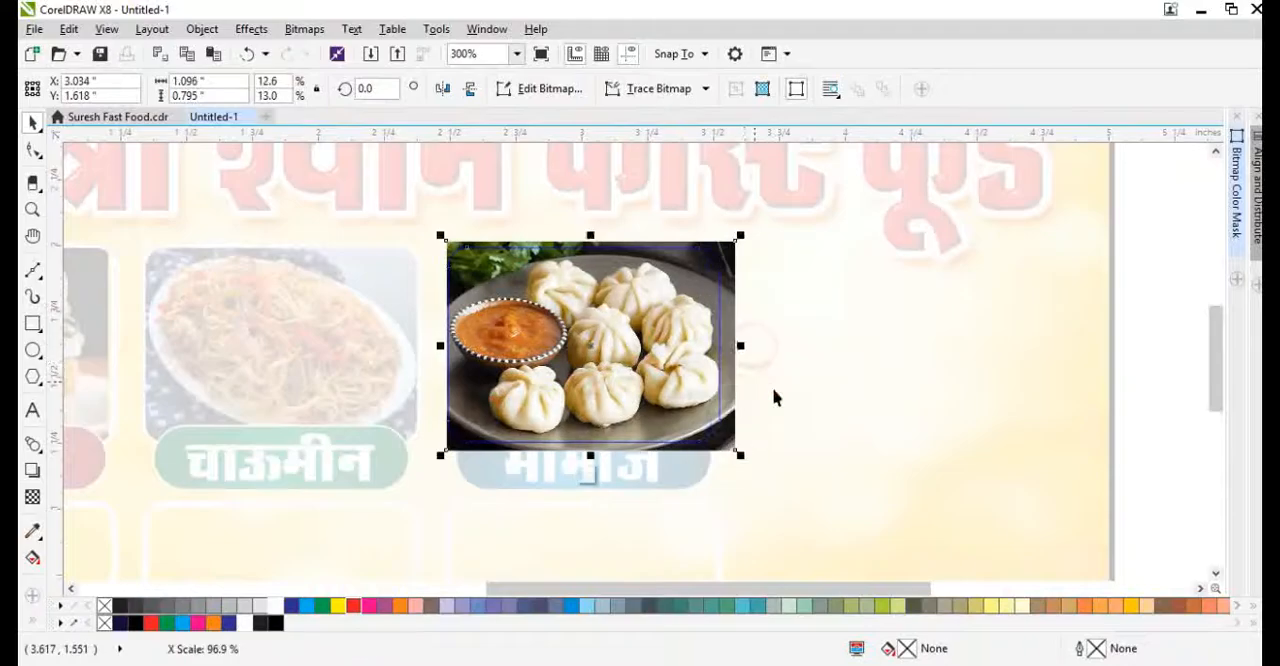
left_click(772, 387, "ctrl")
scroll(733, 345, "down", 2)
scroll(590, 446, "up", 1)
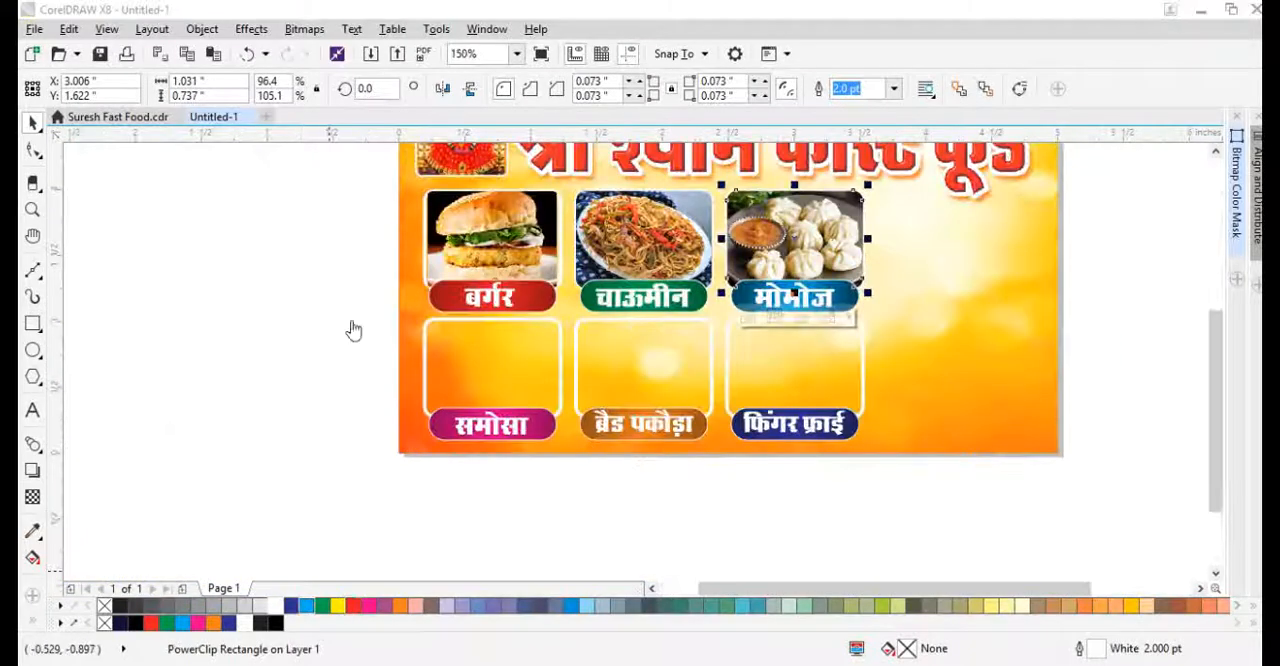
Switch to Chrome and search Google Images for "samosa"
key("alt+Tab")
type("sam")
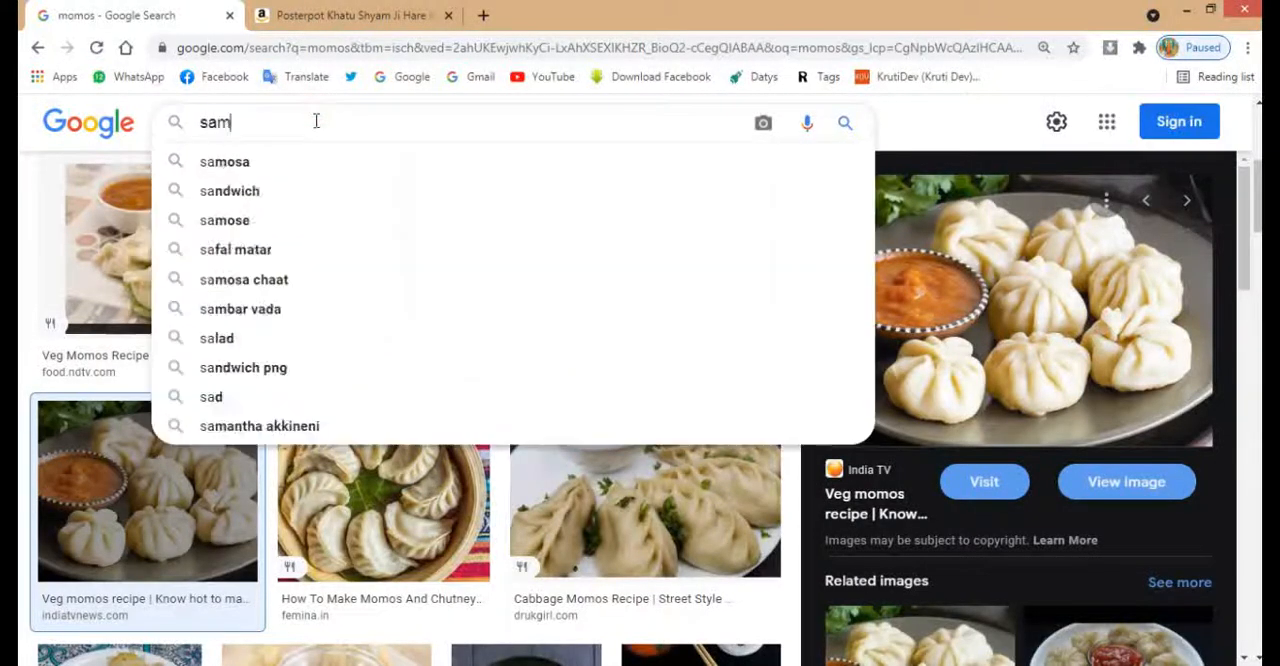
key("Return")
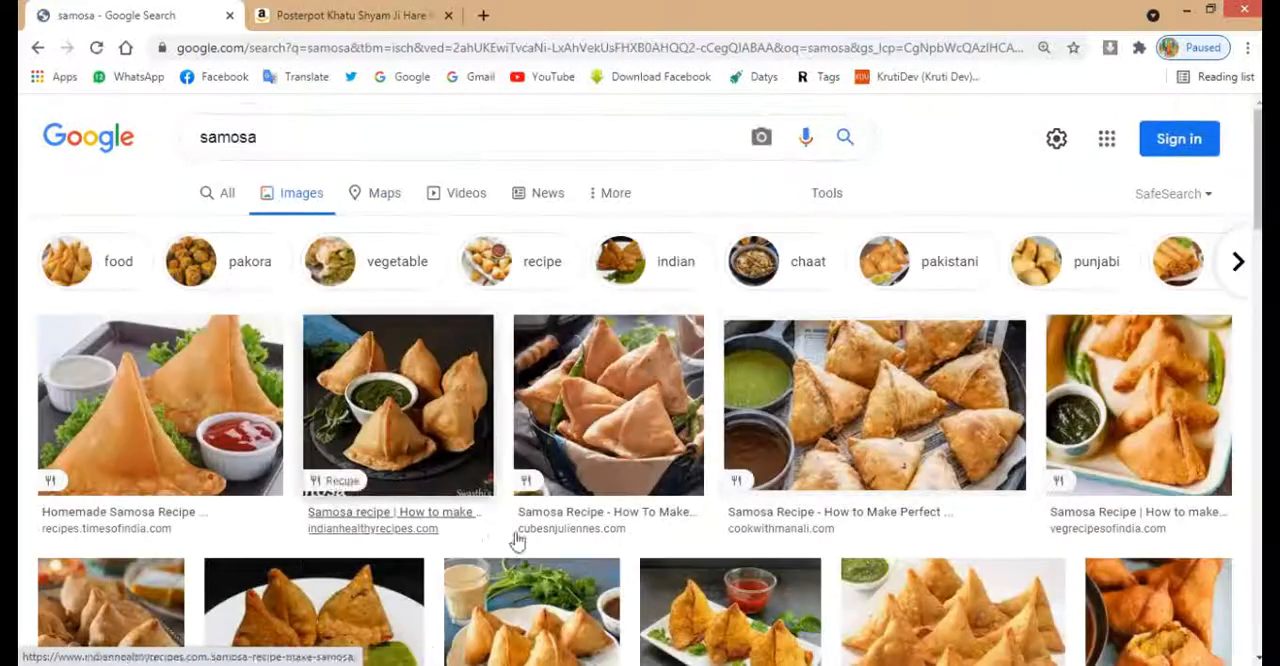
Open the vegetable samosa photo from awesomecuisine.com in the results and copy the image
scroll(925, 348, "down", 2)
scroll(925, 348, "down", 1)
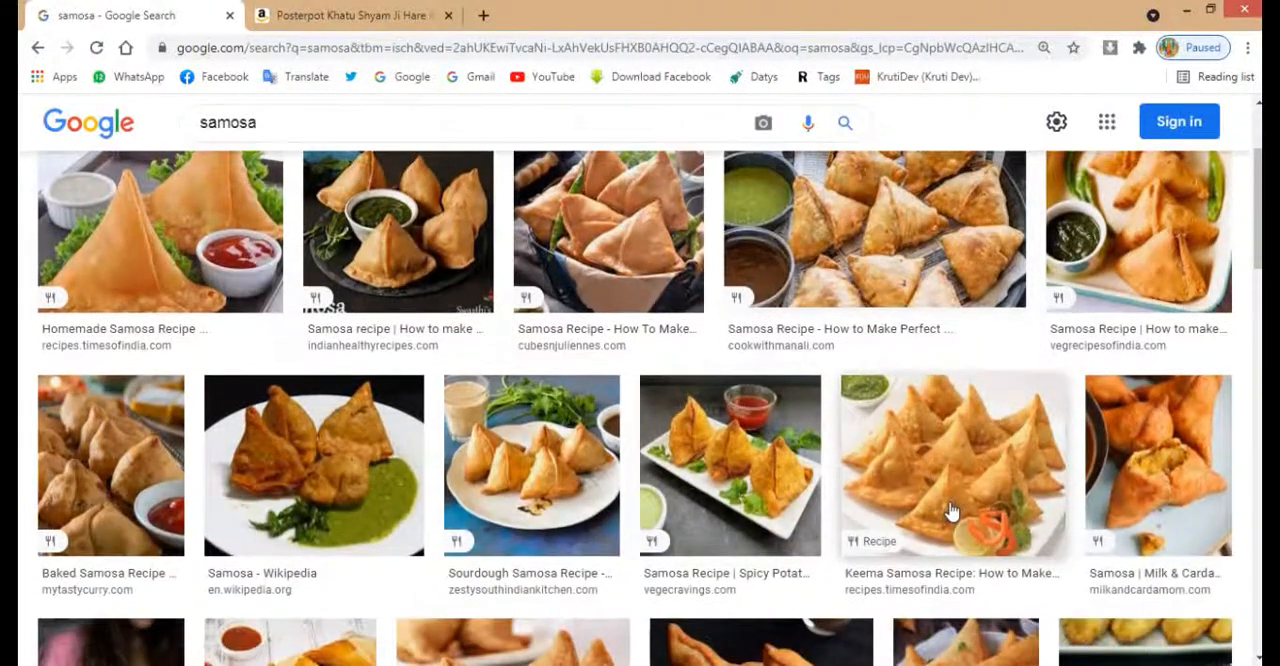
scroll(951, 512, "down", 2)
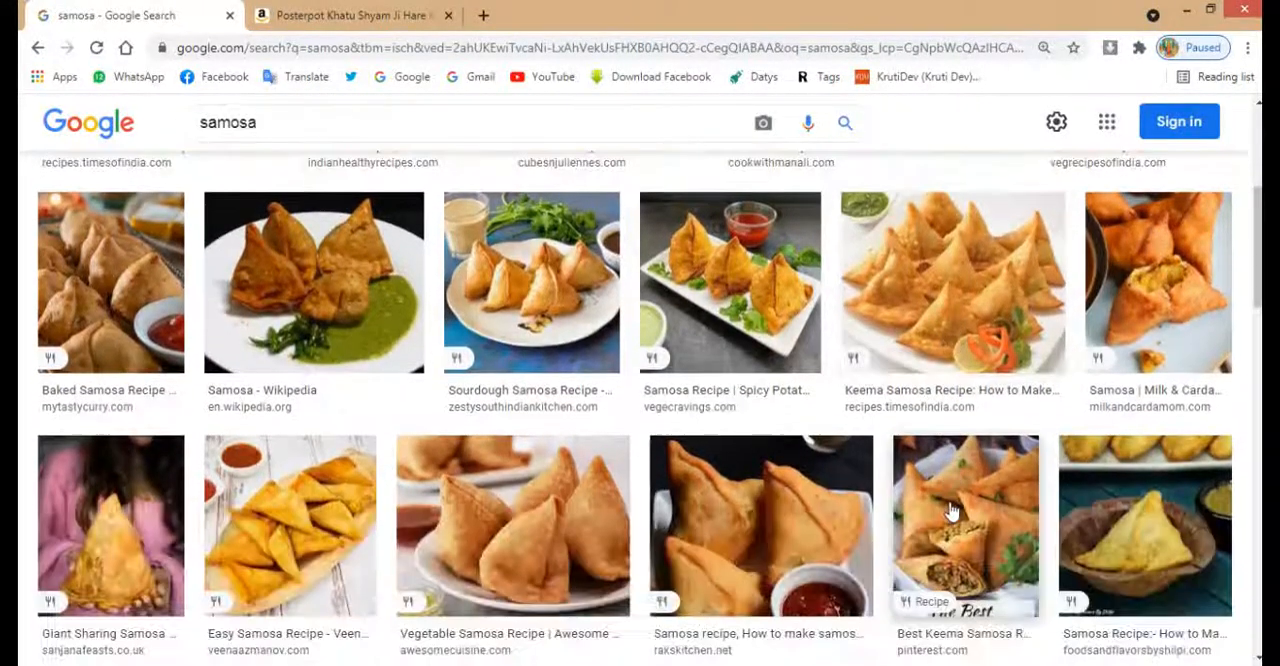
left_click(575, 558)
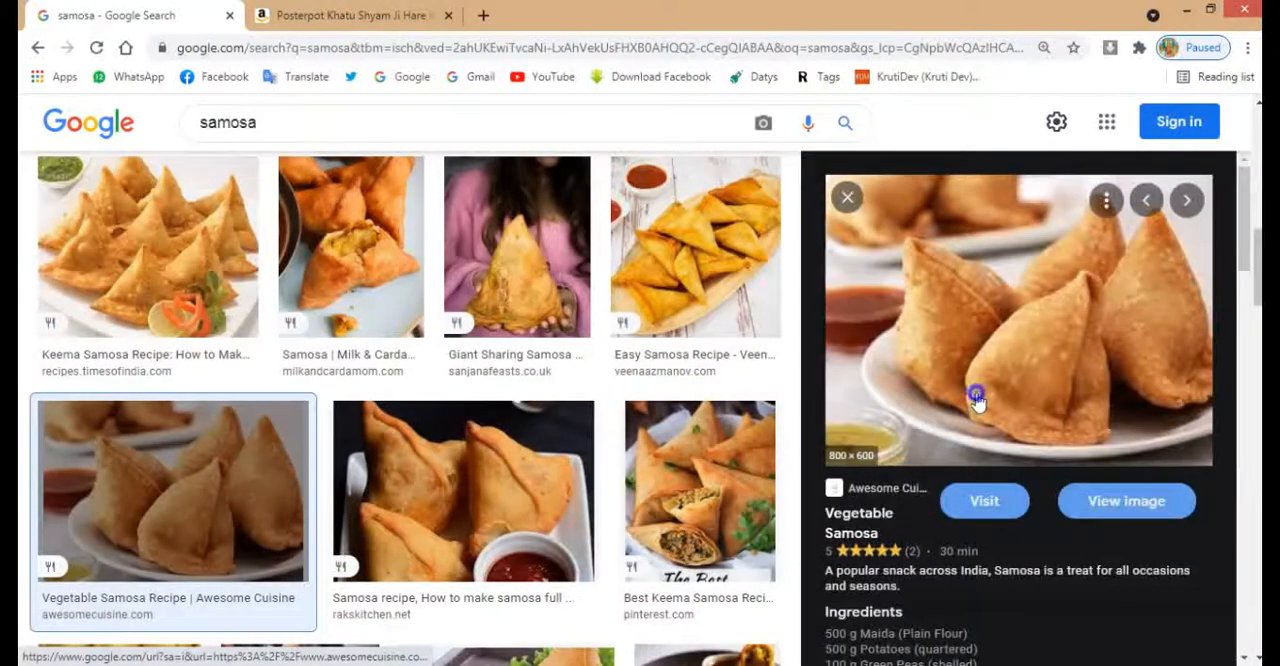
right_click(976, 398)
left_click(1020, 303)
Paste the samosa image into the CorelDRAW banner and scale it down to about 1.033 × 0.775 in
key("alt+Tab")
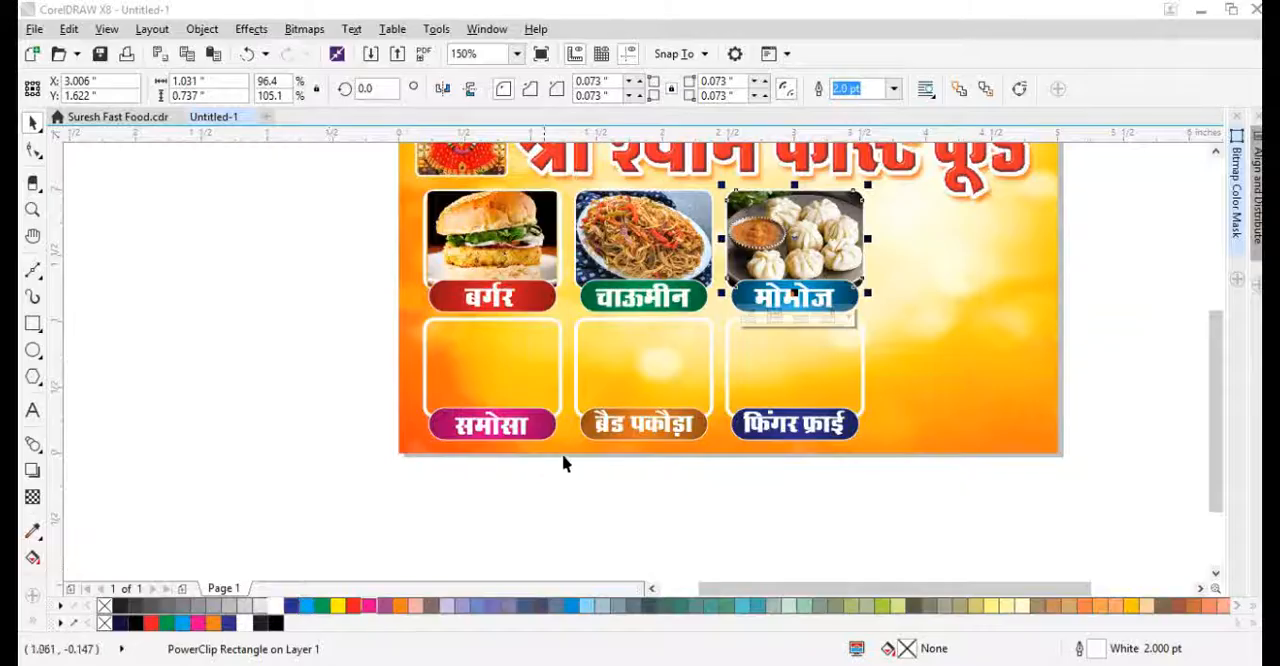
left_click(565, 509)
key("ctrl+v")
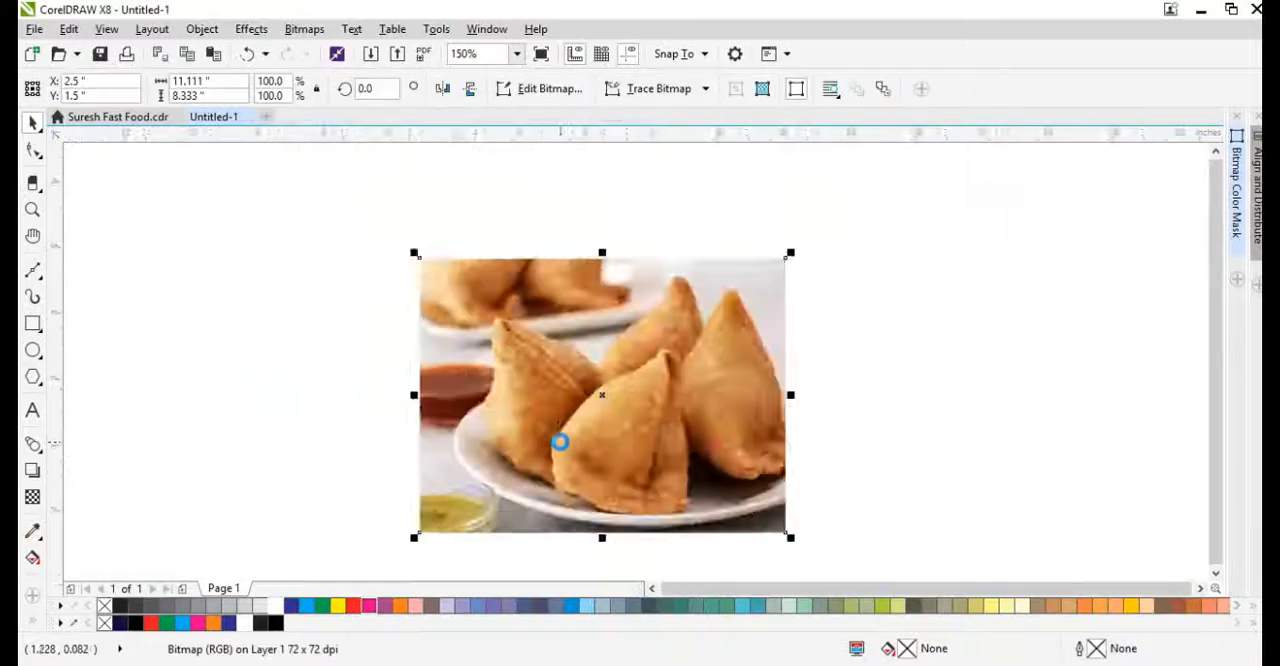
scroll(557, 443, "down", 3)
left_click_drag(673, 349, 671, 370)
scroll(561, 420, "up", 2)
key("ctrl+r")
key("ctrl+r")
key("ctrl+r")
key("ctrl+r")
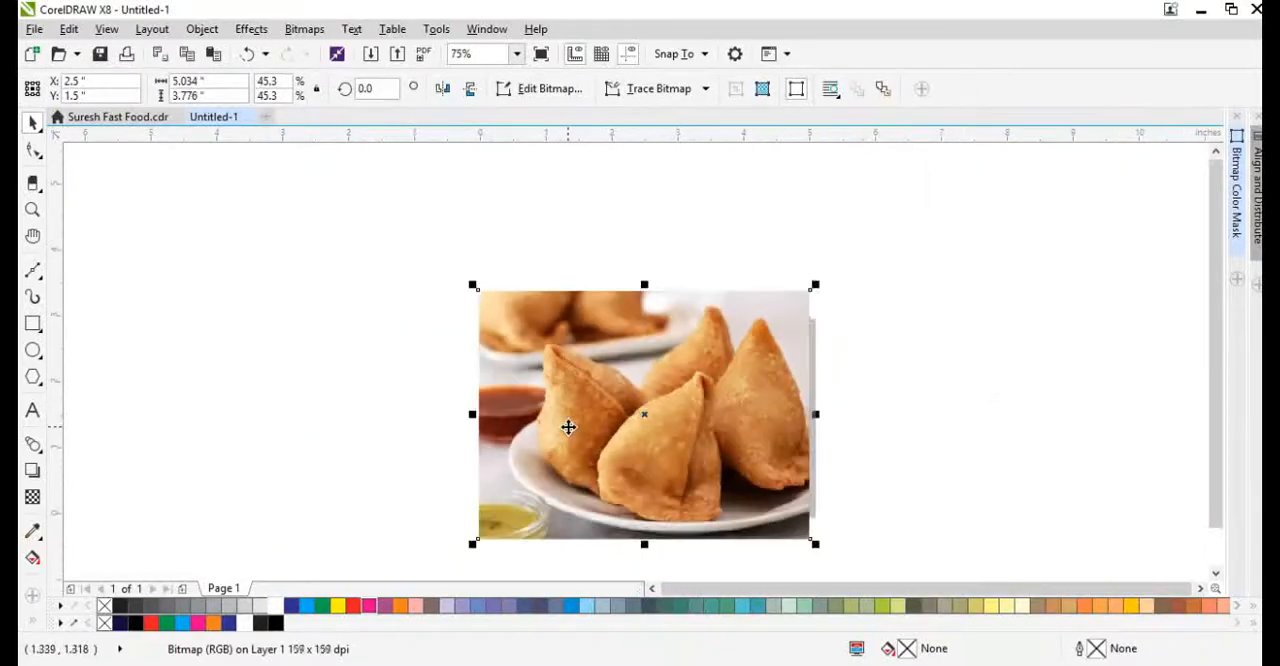
scroll(614, 450, "up", 1)
key("ctrl+r")
PowerClip the samosa image inside the frame above the समोसा label
right_click(658, 382)
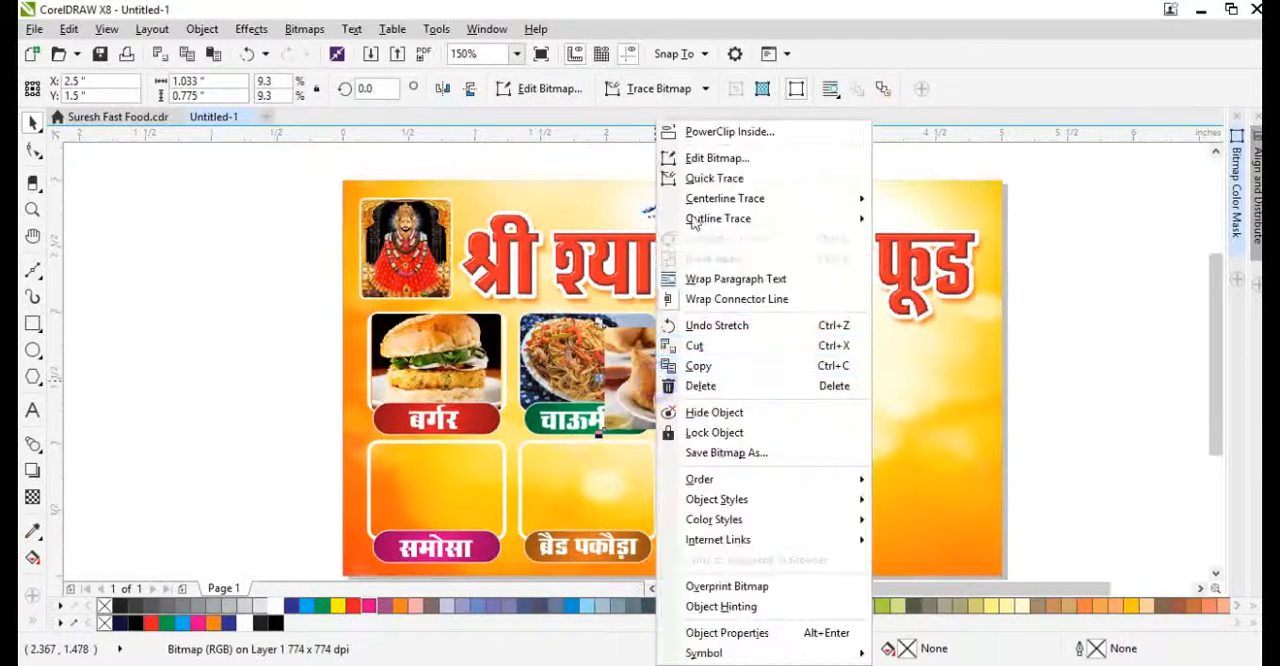
left_click(700, 131)
left_click(416, 494)
scroll(441, 503, "up", 2)
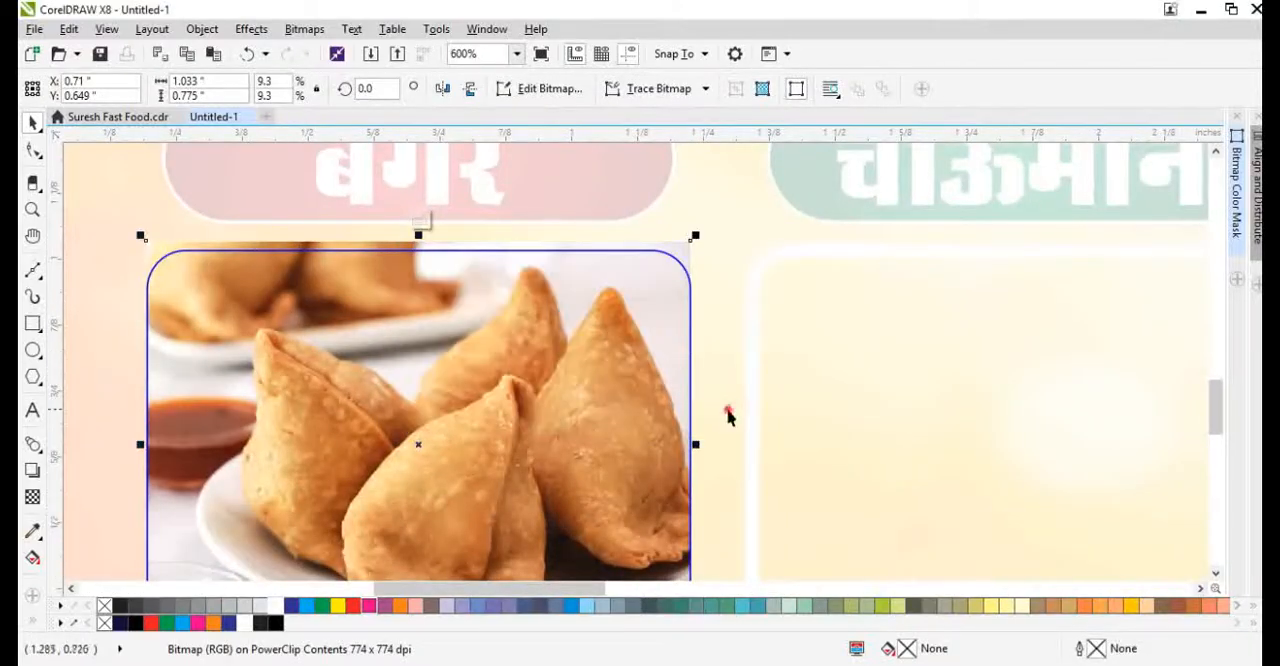
scroll(728, 416, "down", 2)
Switch to Chrome and search Google Images for "bread pakora"
key("alt+Tab")
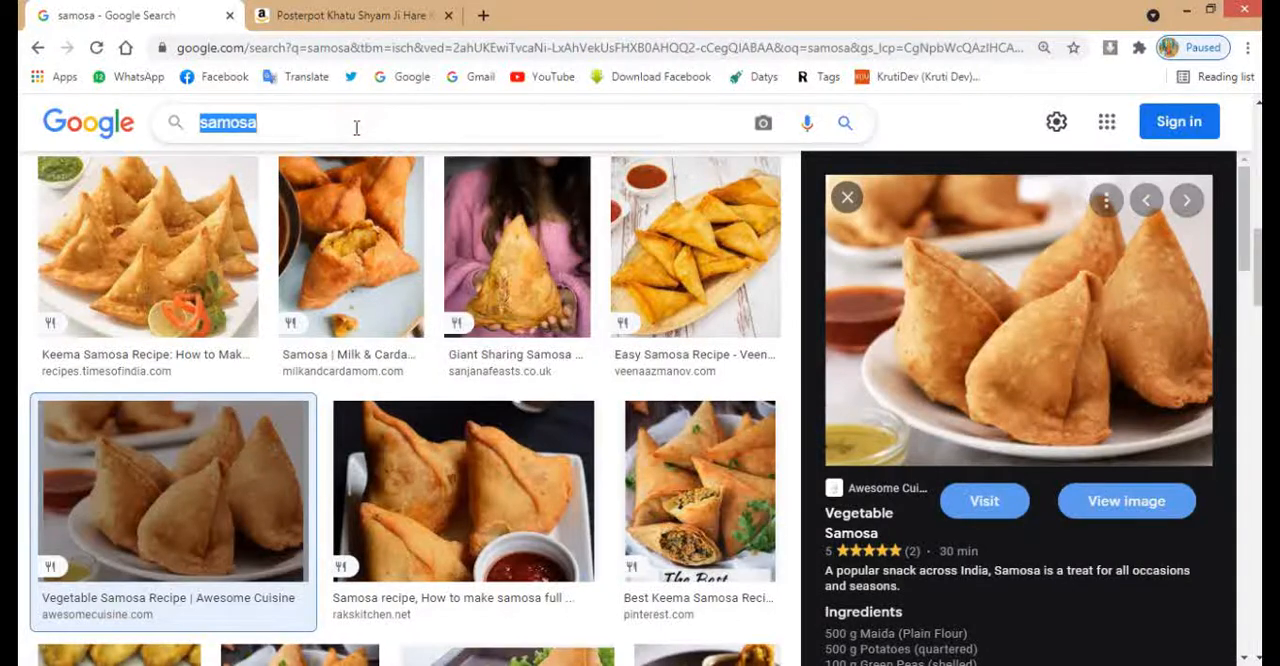
type("brea")
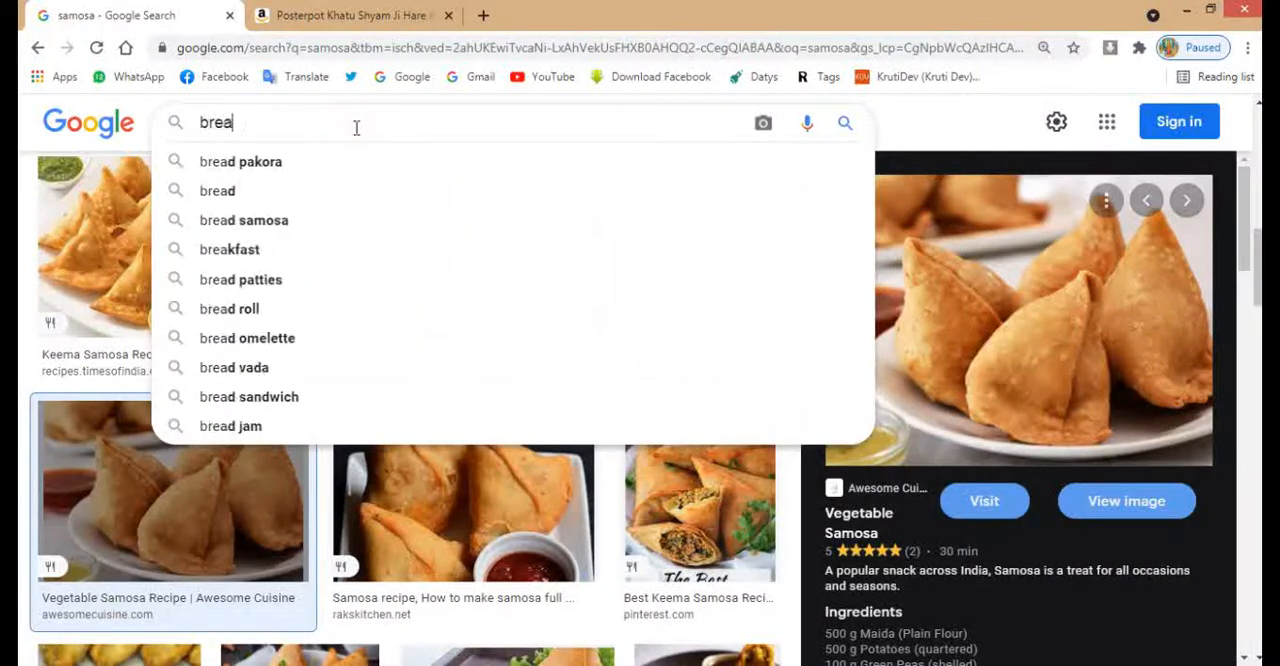
type("d pakora")
key("Return")
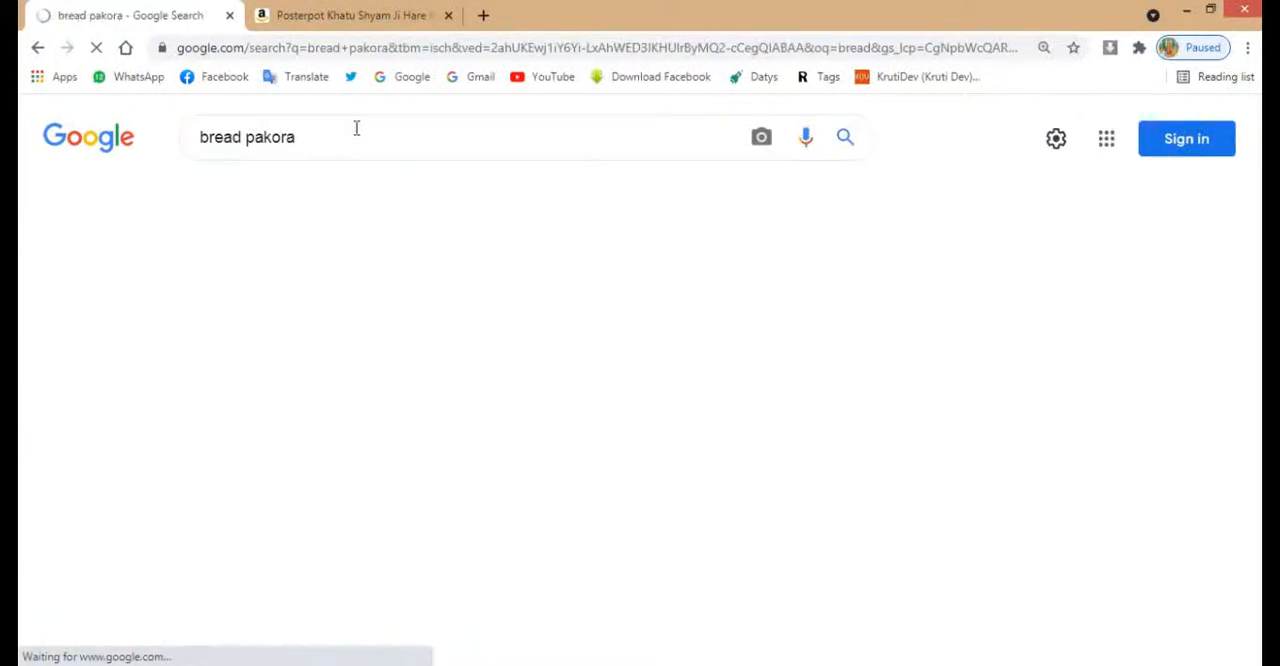
Preview the bread pakora photos from vaya.in and justhindi.in in the results
scroll(868, 407, "down", 2)
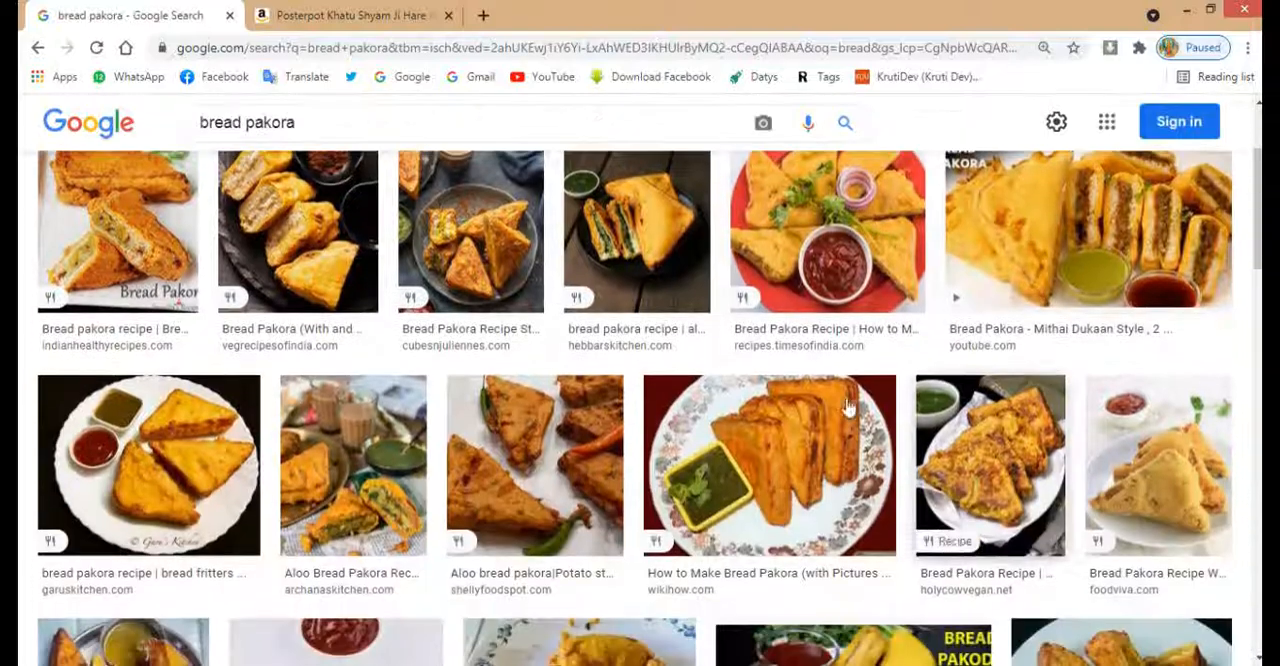
scroll(789, 478, "down", 2)
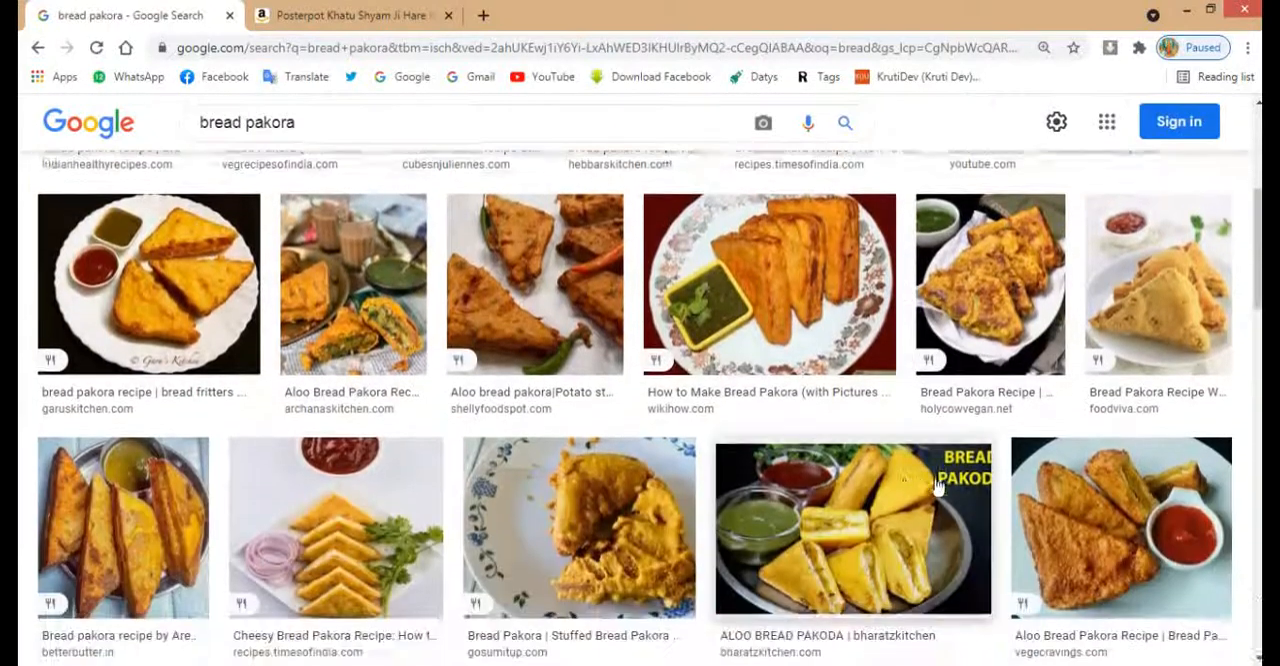
scroll(801, 490, "down", 3)
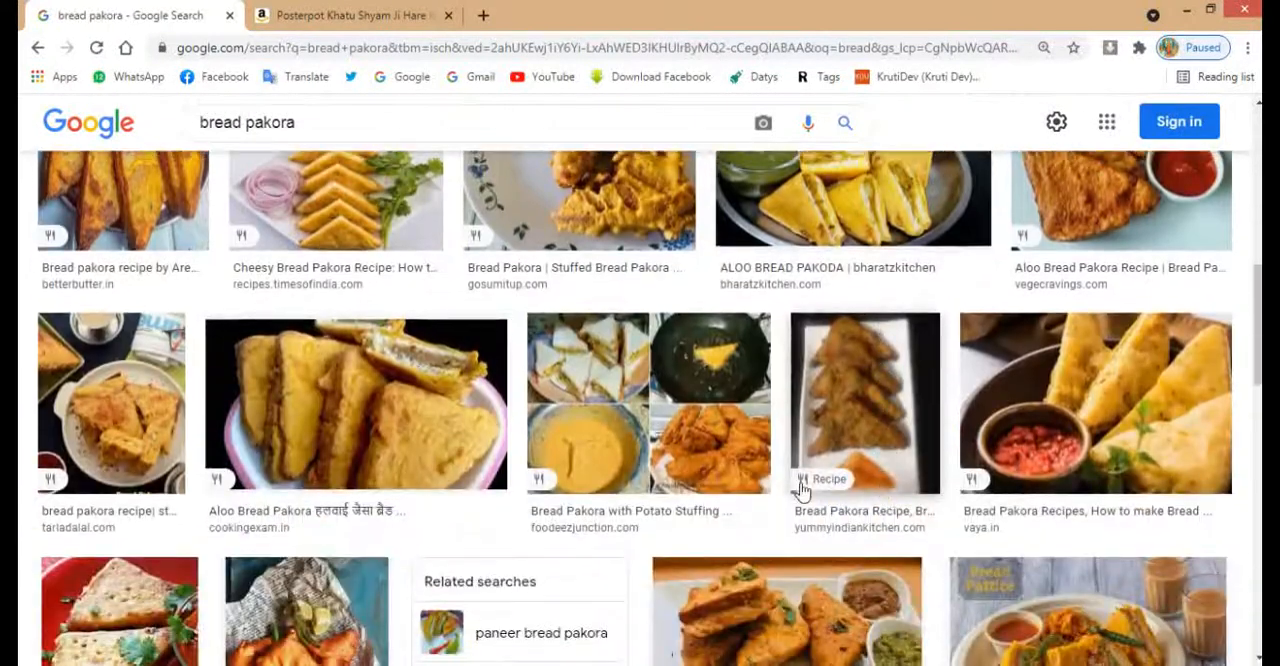
left_click(1055, 447)
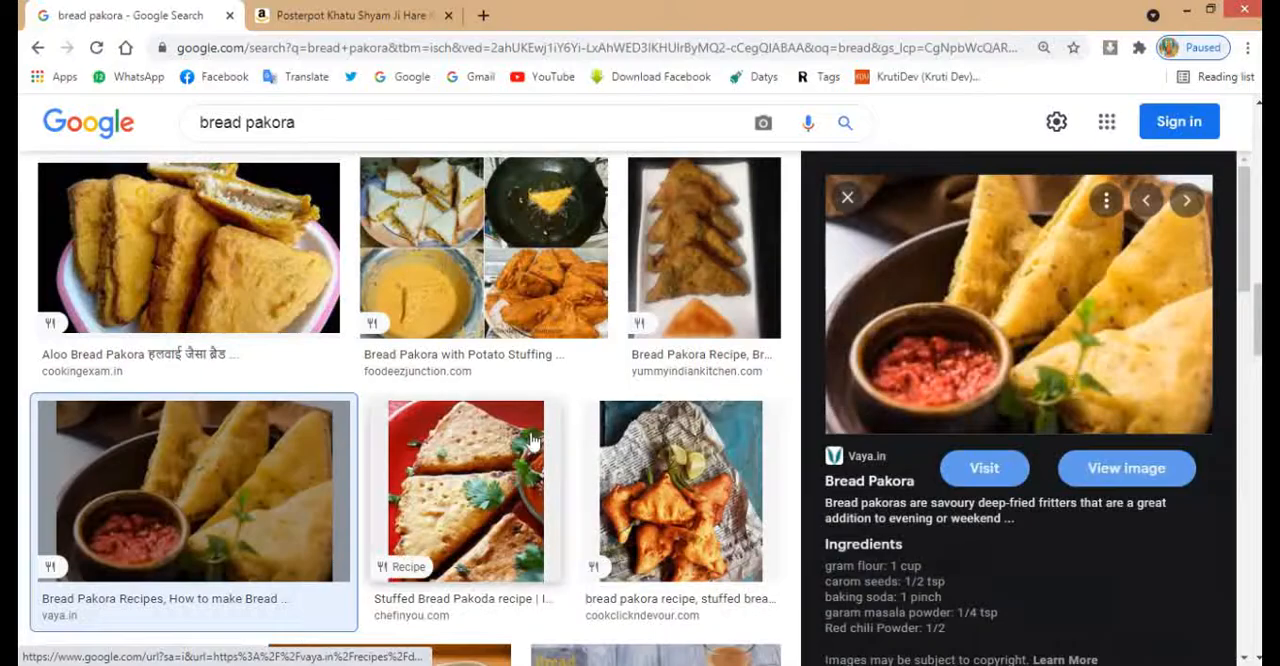
scroll(584, 441, "down", 5)
left_click(694, 363)
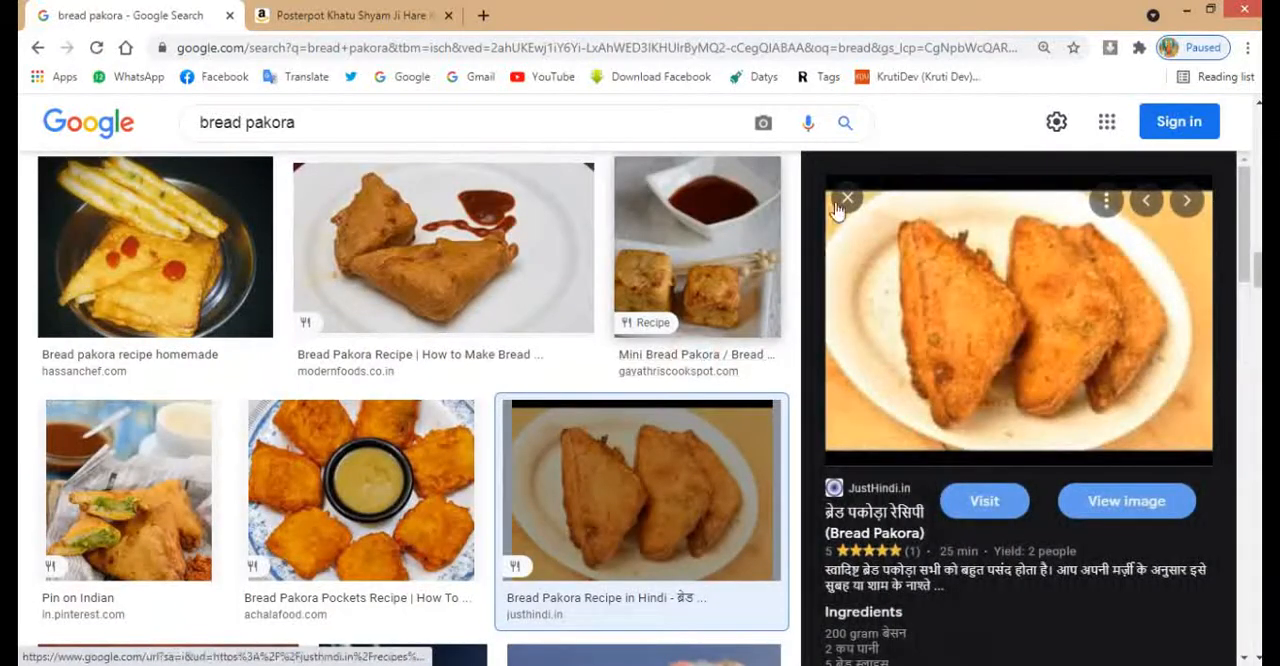
Find the bread pakora photo from indobase.com further down the results, open it and copy the image
scroll(731, 314, "down", 3)
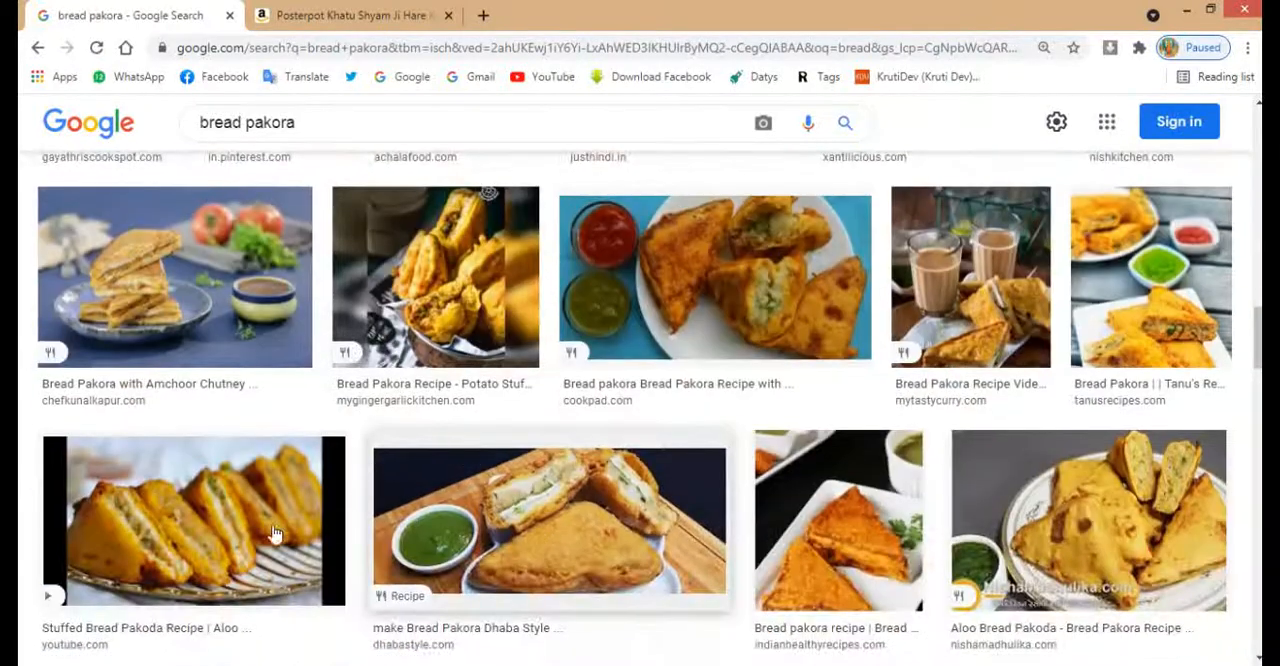
scroll(760, 520, "down", 4)
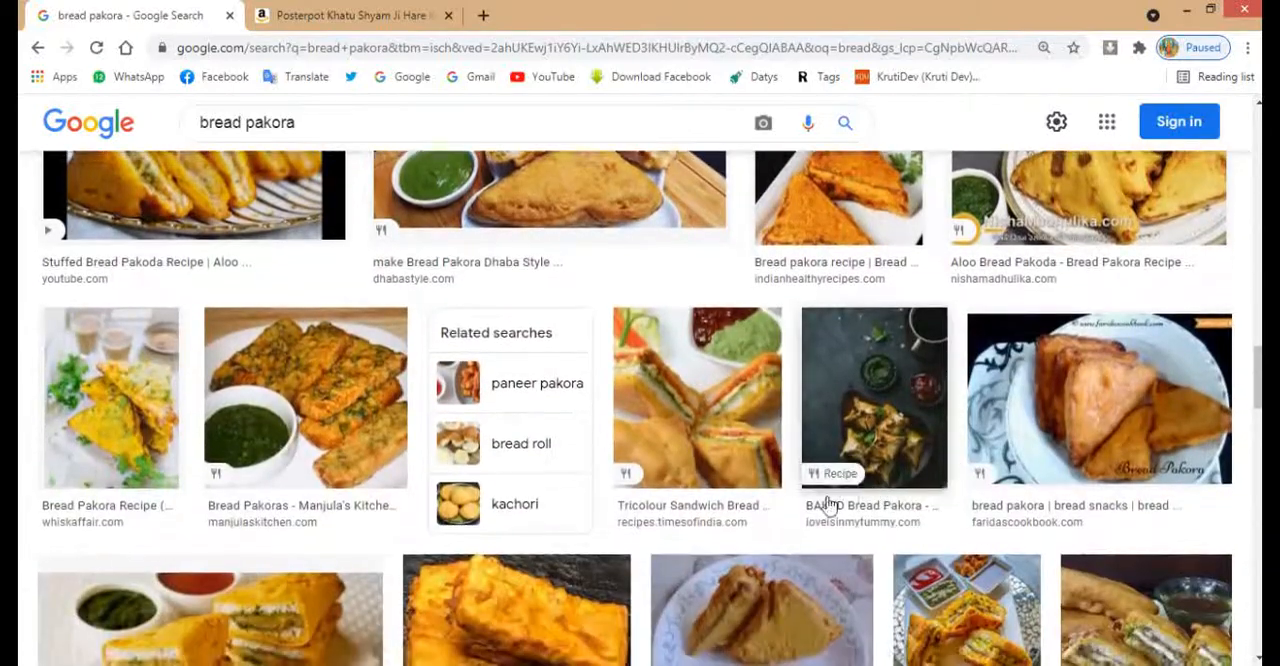
scroll(826, 505, "down", 2)
scroll(880, 490, "down", 3)
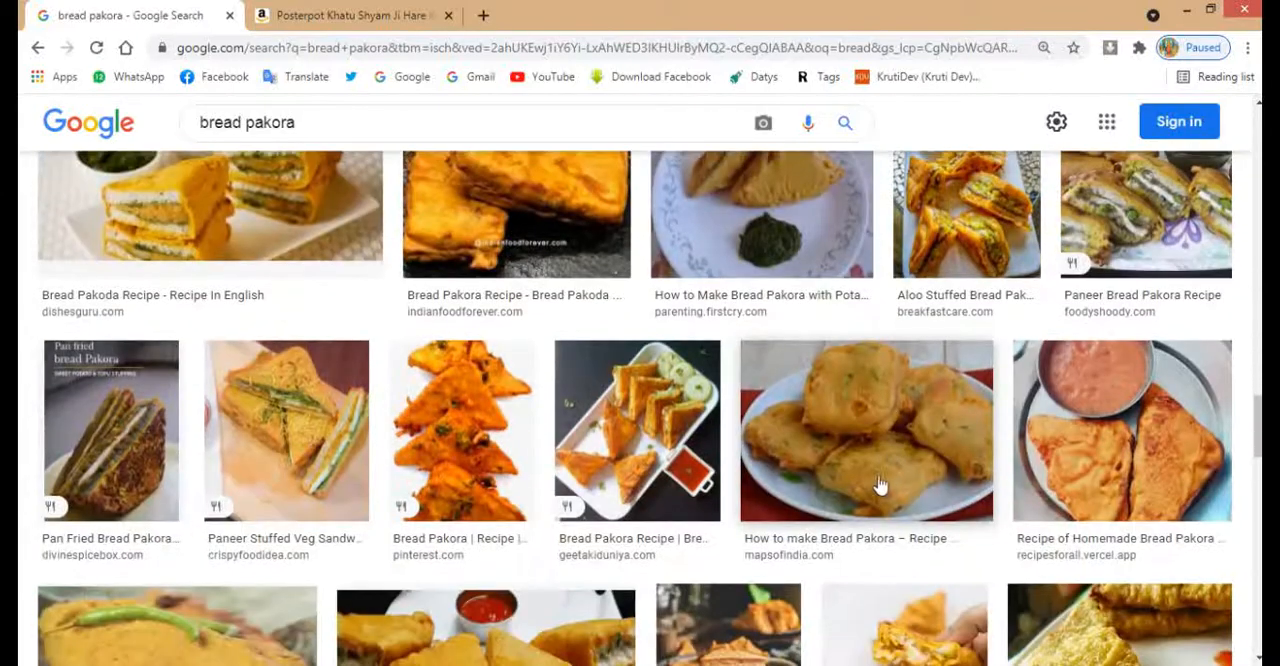
scroll(880, 485, "down", 3)
scroll(520, 480, "down", 3)
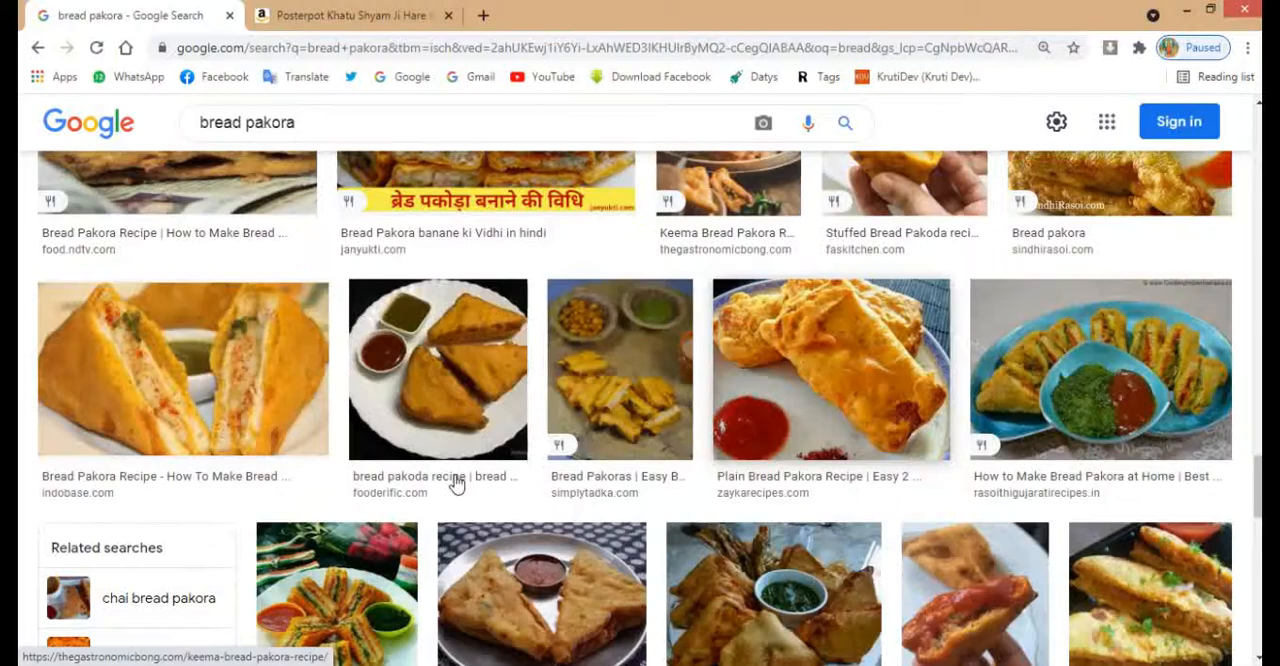
left_click(303, 424)
right_click(1027, 355)
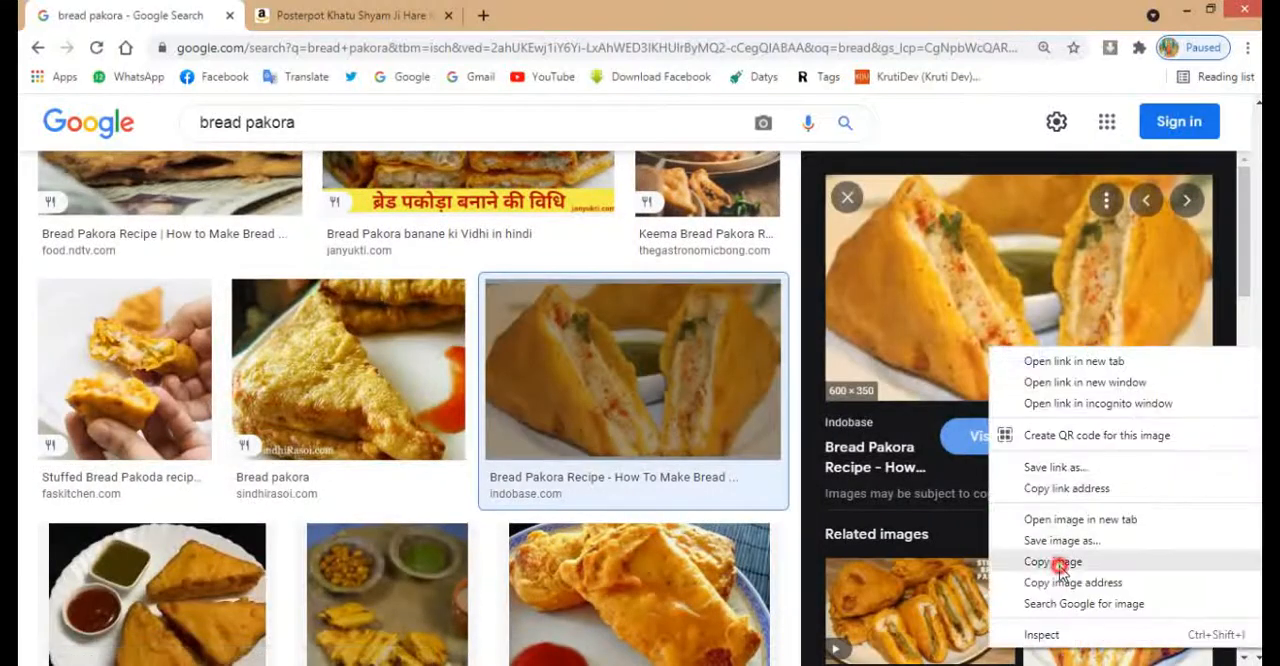
left_click(1057, 563)
Paste the bread pakora image into the CorelDRAW banner and scale it down to about 0.74 × 0.432 in
key("alt+Tab")
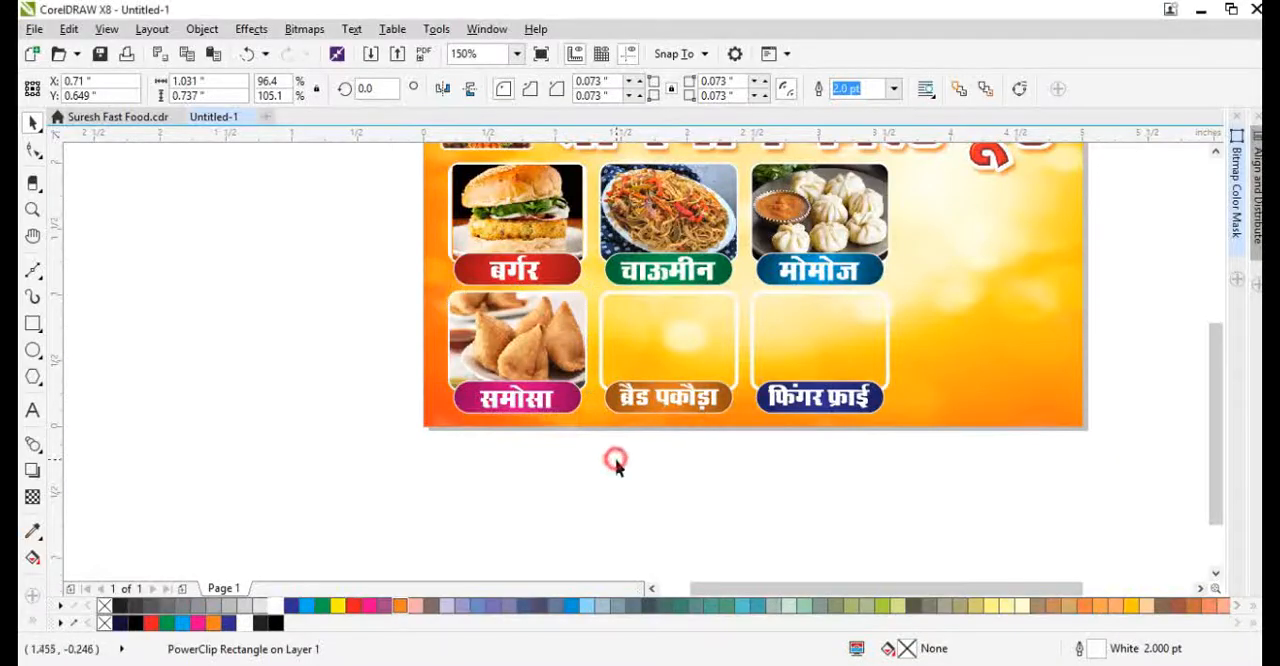
left_click(616, 461)
key("ctrl+v")
scroll(562, 399, "down", 2)
left_click_drag(734, 281, 668, 321)
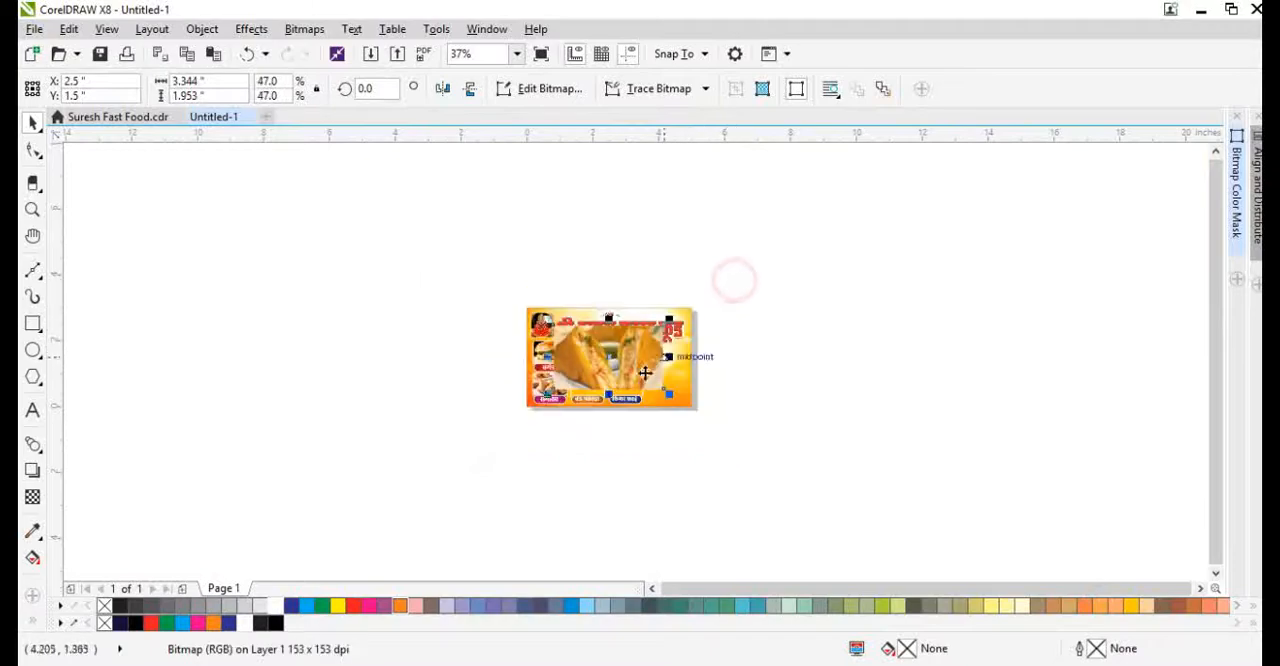
scroll(607, 383, "up", 2)
key("ctrl+r")
key("ctrl+r")
PowerClip the bread pakora image inside the frame above the ब्रैड पकौड़ा label and select it there for adjustment
right_click(607, 289)
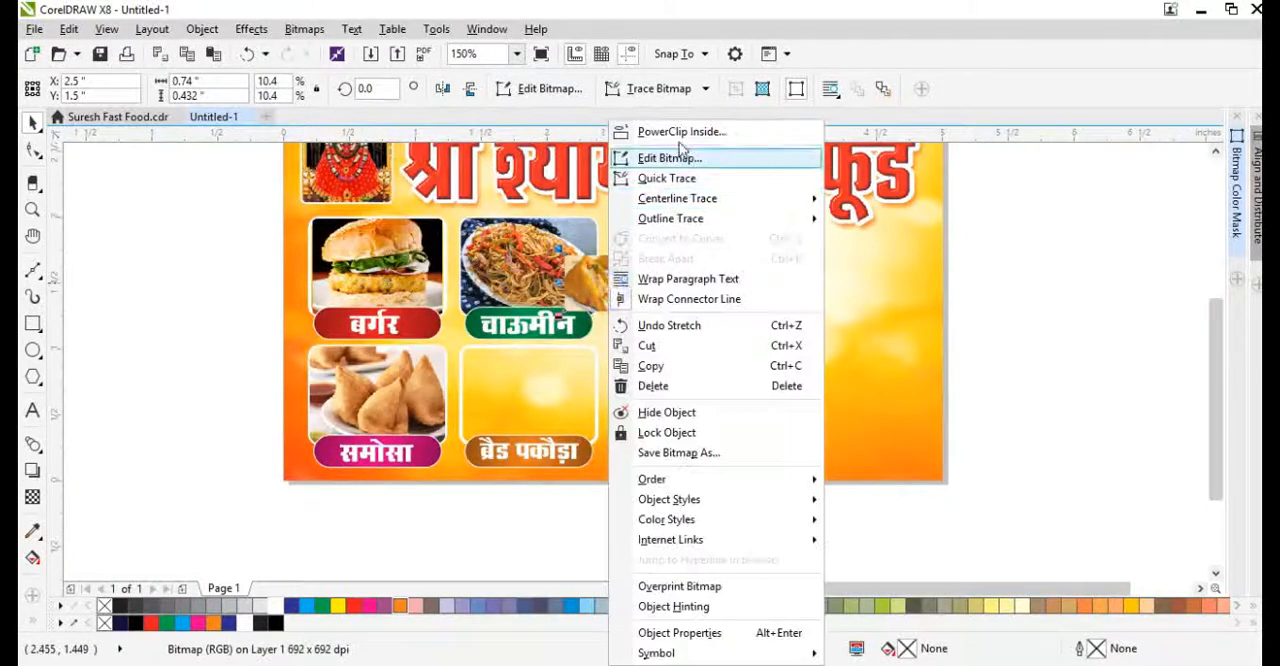
left_click(686, 129)
left_click(508, 394)
scroll(565, 400, "up", 2)
left_click(565, 400, "ctrl")
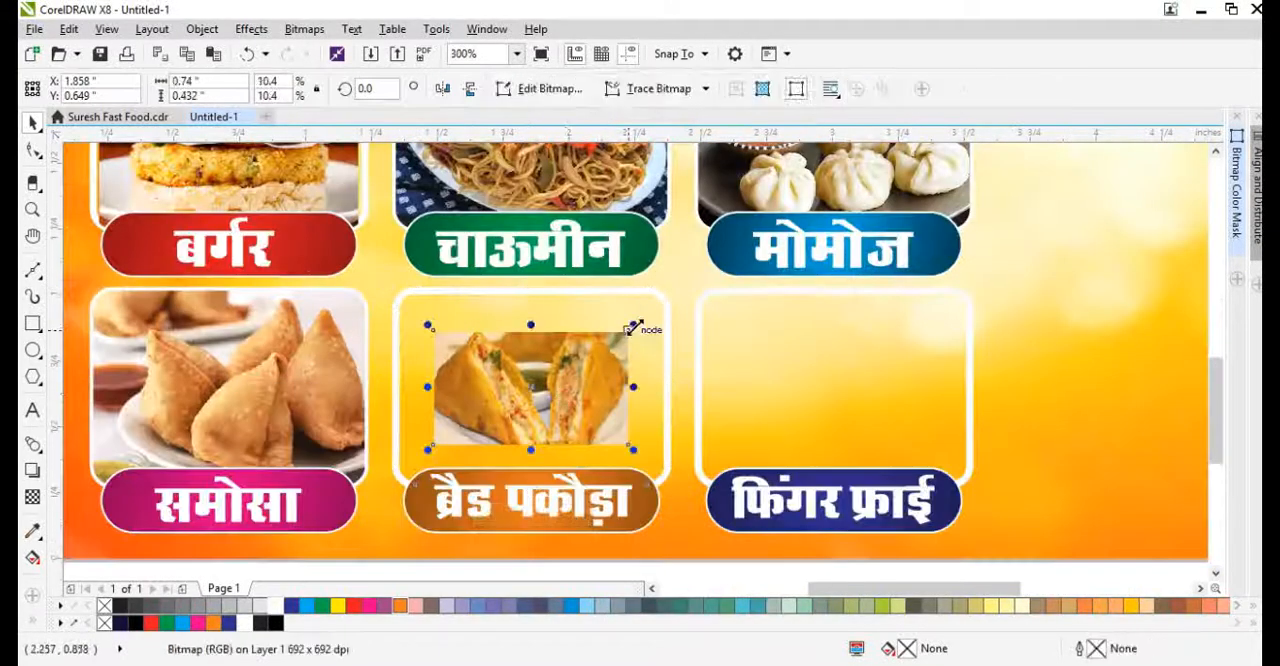
Enlarge the bread pakora image and stretch its height until it fills the frame, then deselect it
left_click_drag(634, 334, 668, 305)
left_click_drag(532, 306, 534, 281)
scroll(485, 442, "down", 1)
left_click(563, 543)
Switch to Chrome and search Google Images for "finger fry"
key("alt+Tab")
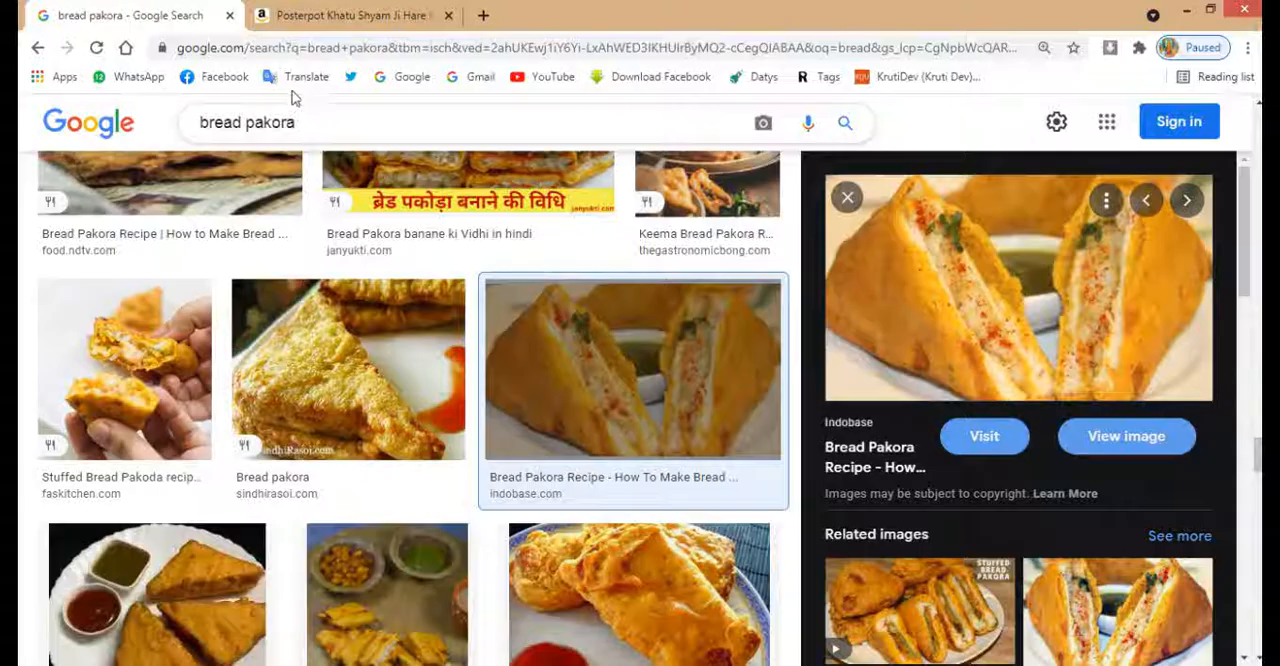
type("finge")
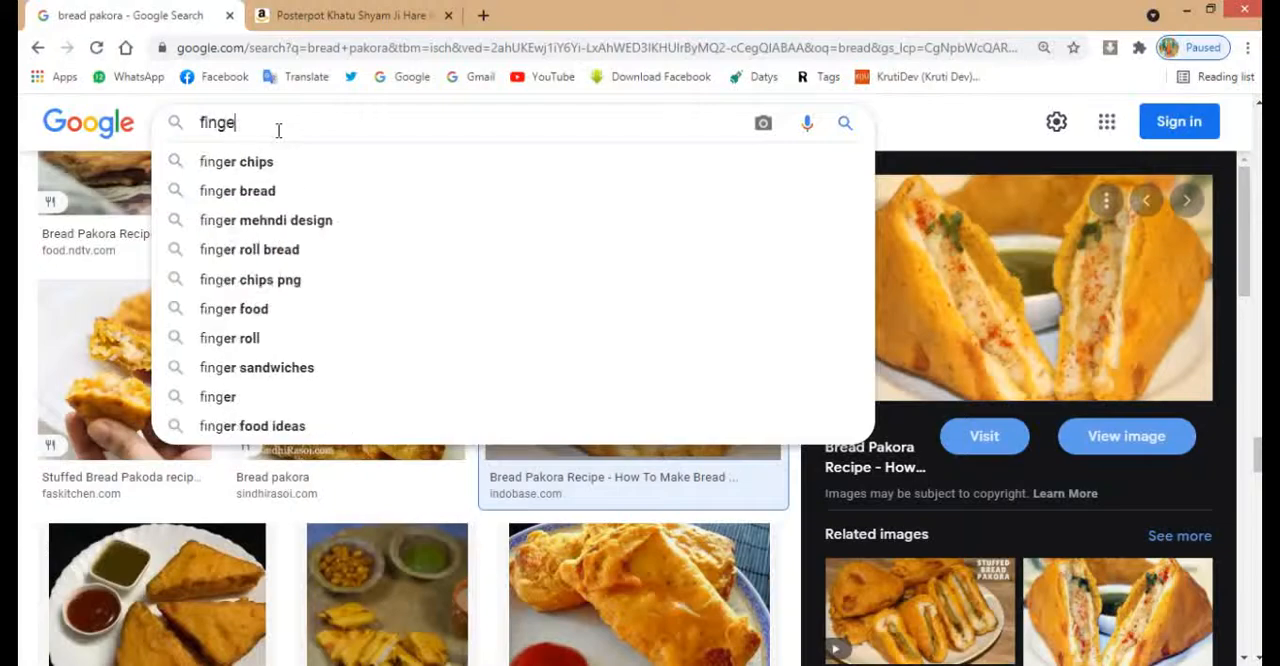
type("r fry")
key("Return")
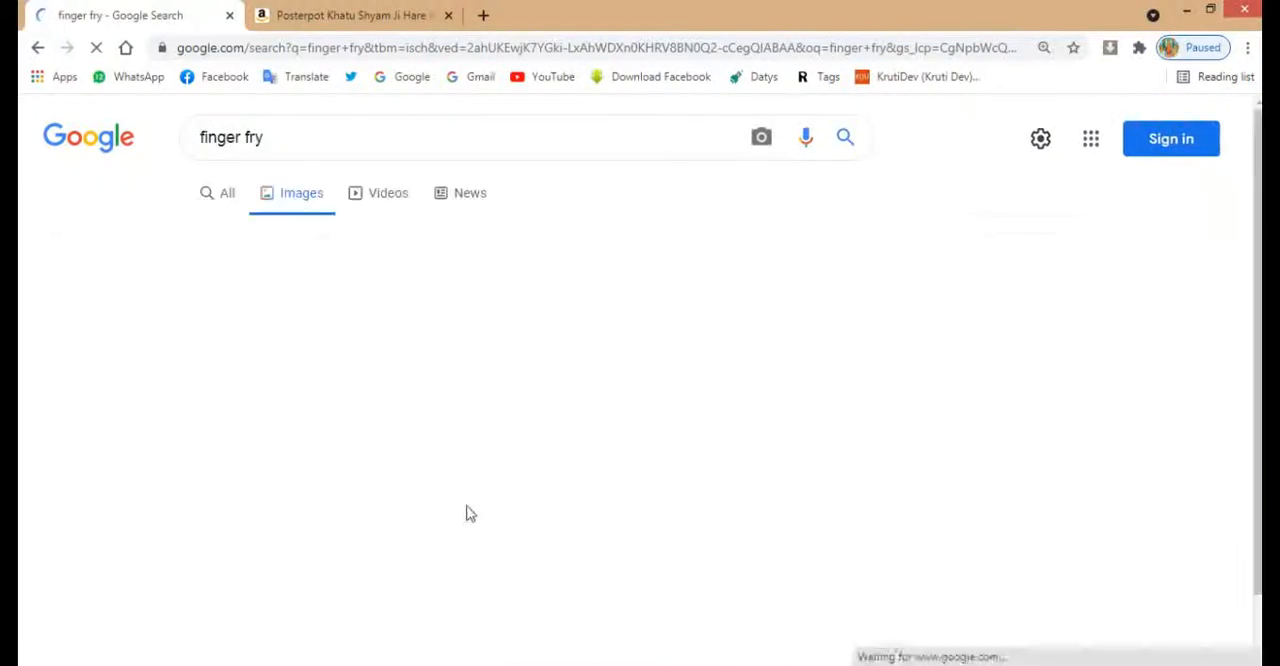
Find the Indobase Finger Chips photo of fries with ketchup in the image results and copy the image
scroll(515, 442, "down", 1)
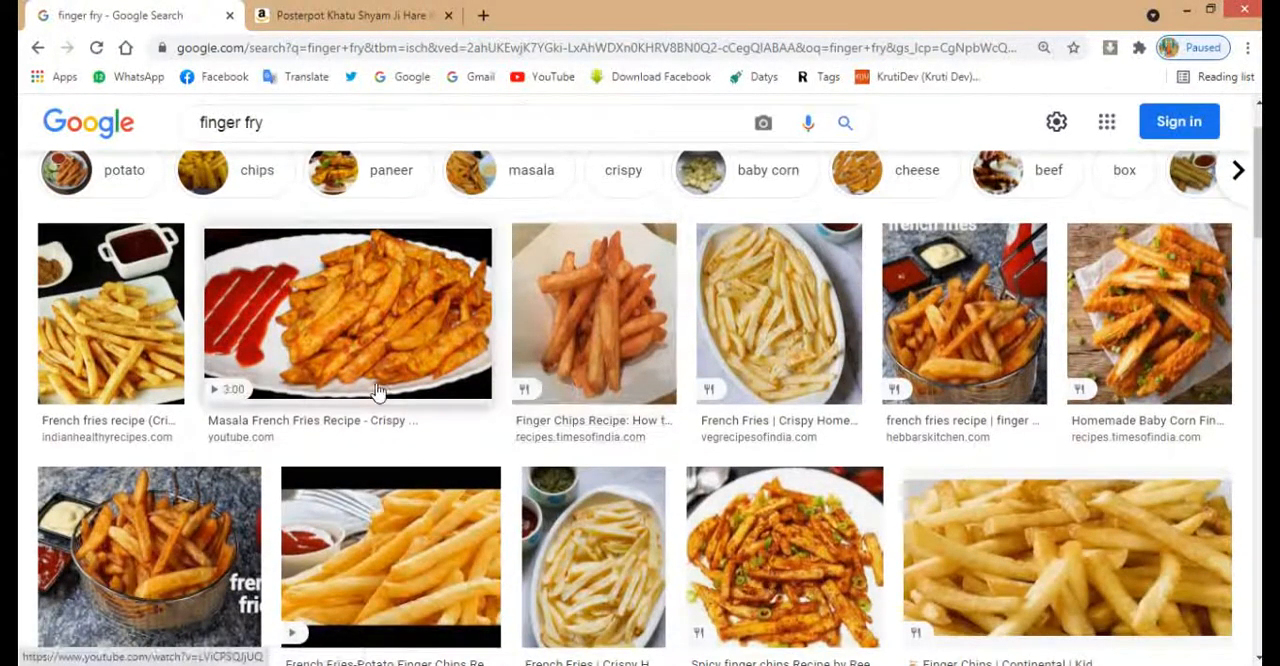
scroll(1099, 401, "down", 1)
scroll(1000, 410, "down", 2)
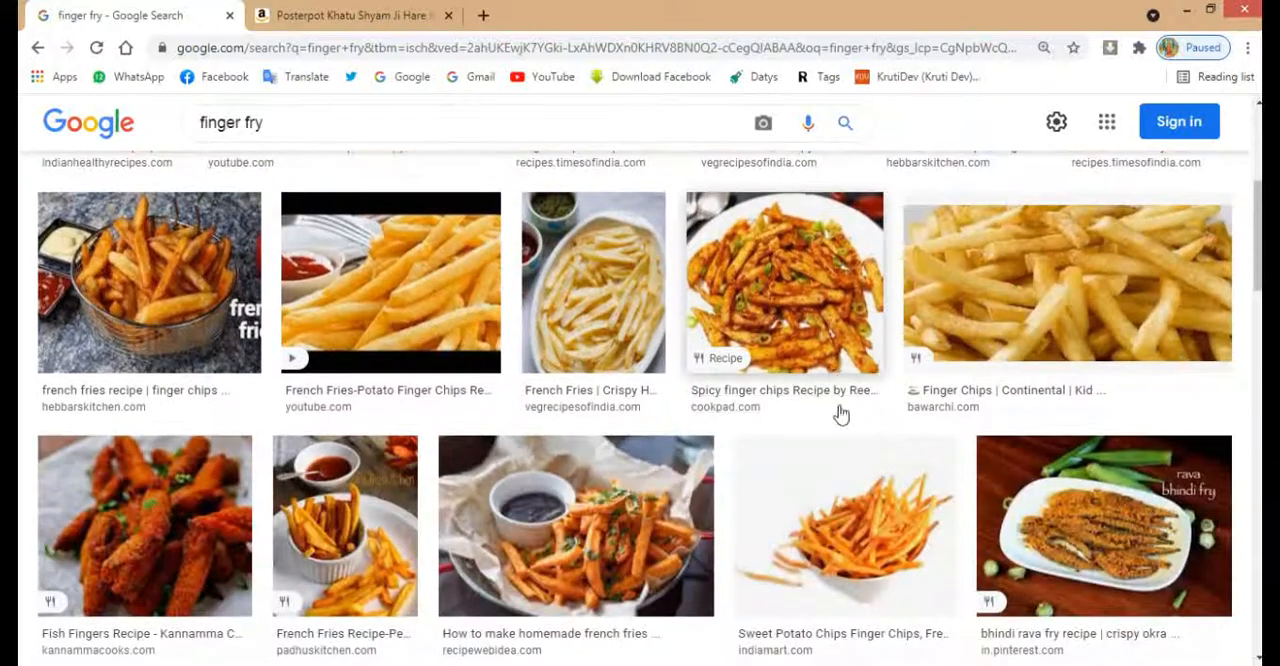
scroll(485, 330, "down", 2)
scroll(476, 348, "down", 3)
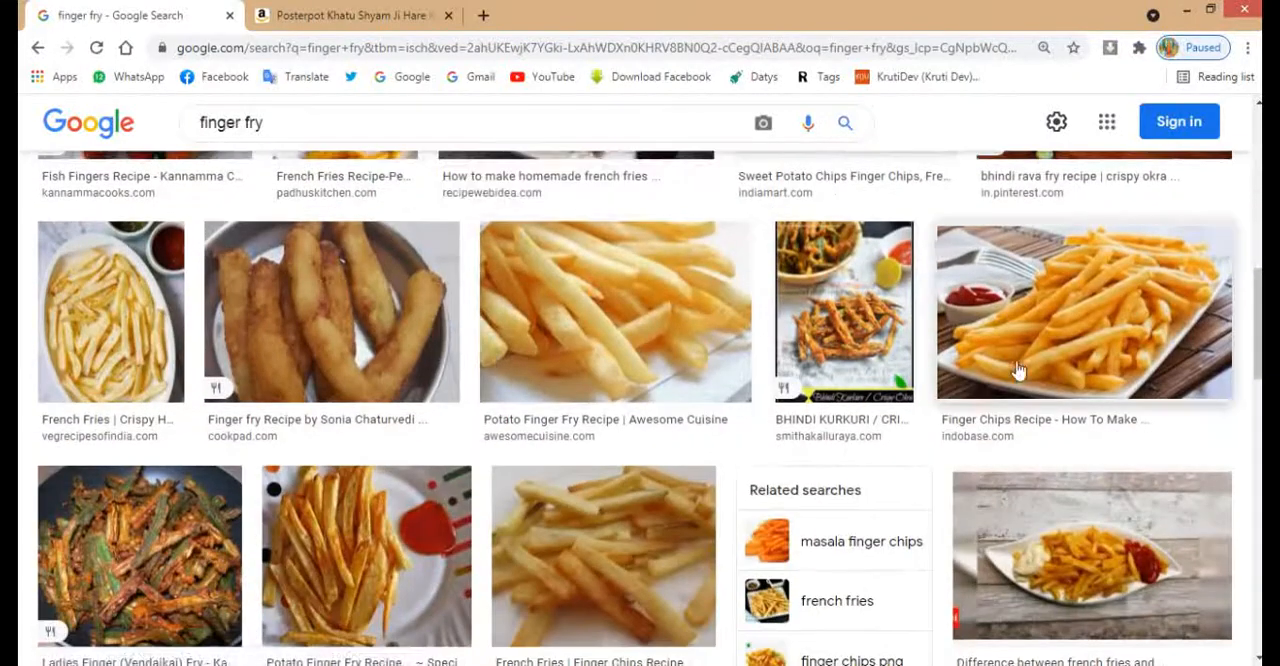
left_click(1012, 360)
right_click(912, 343)
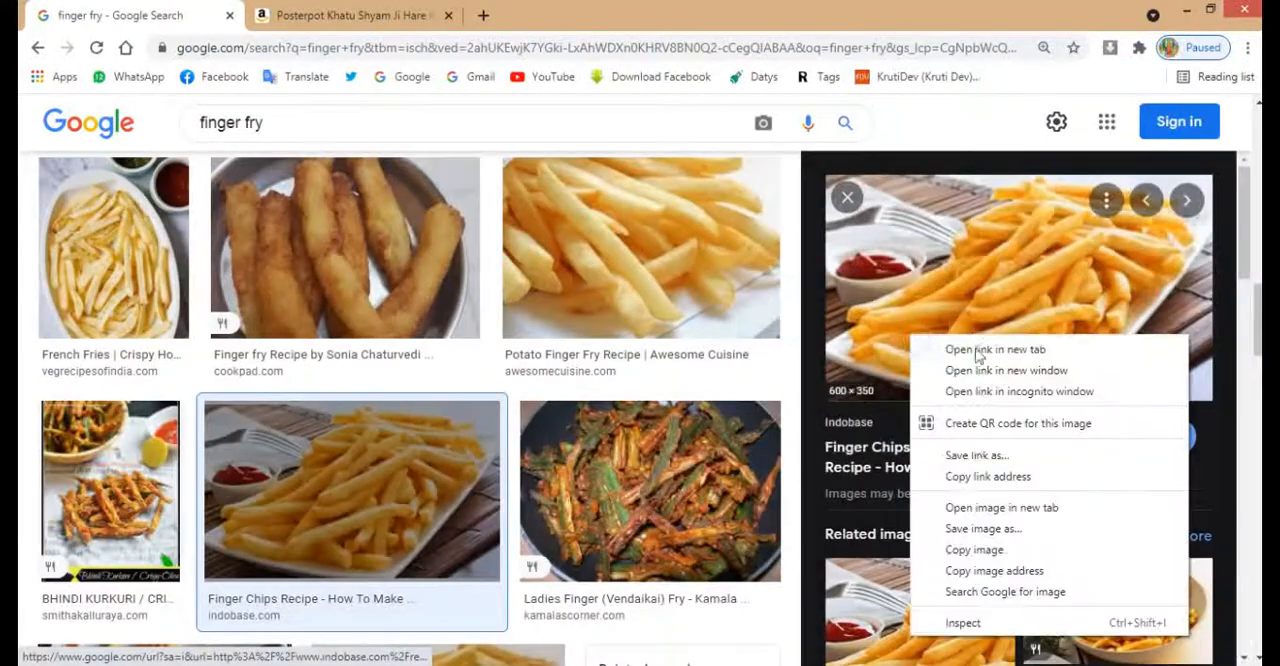
left_click(974, 550)
Switch to CorelDRAW, paste the finger fry image into the banner and scale it down to about 0.805 × 0.47 in
left_click(1187, 10)
key("ctrl+v")
scroll(494, 426, "down", 2)
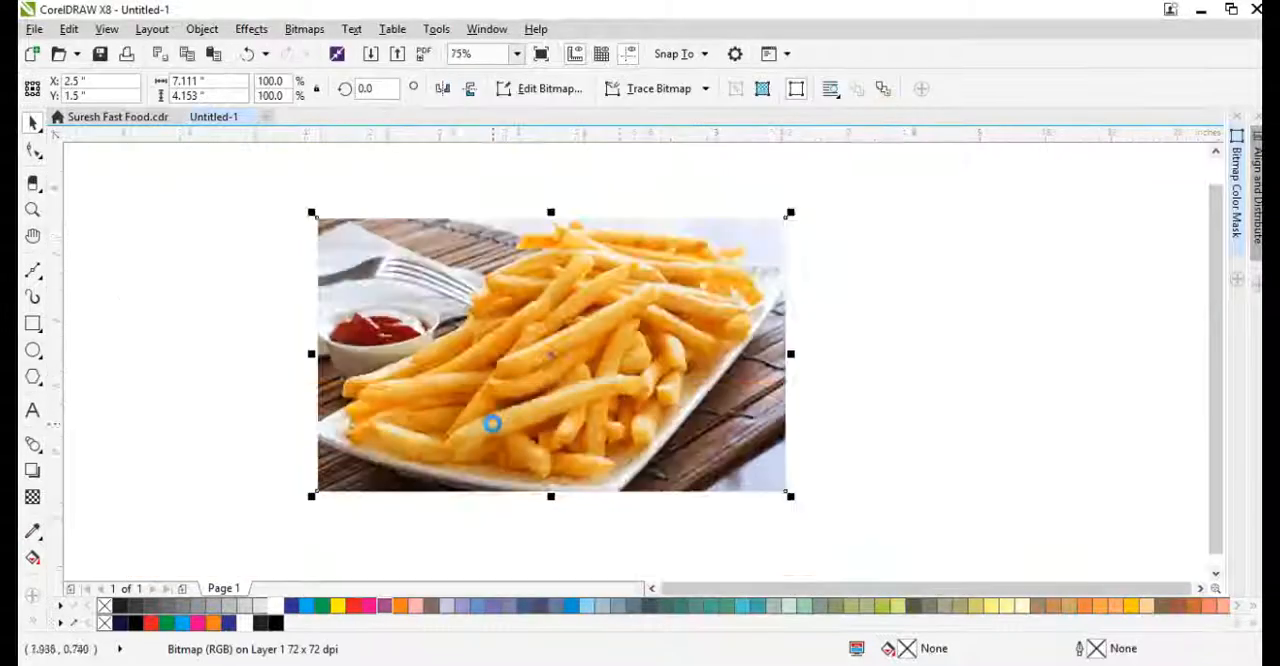
left_click_drag(643, 312, 564, 364)
scroll(549, 418, "up", 1)
left_click_drag(581, 413, 528, 382)
left_click_drag(528, 382, 511, 372)
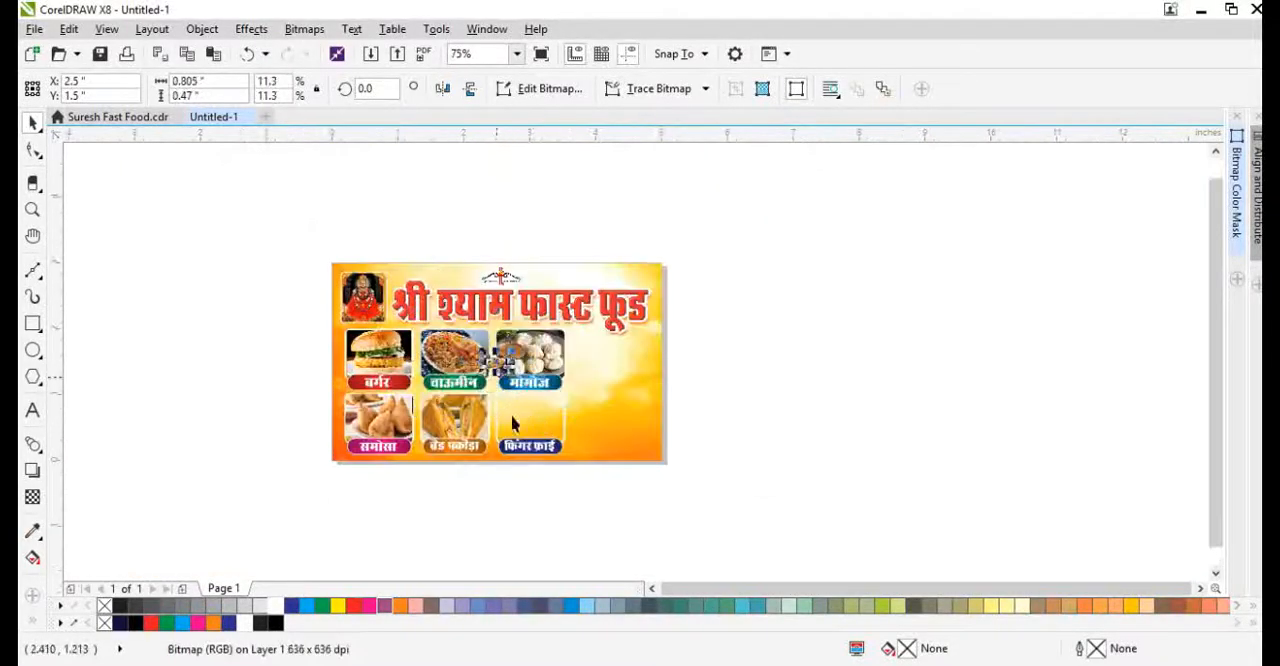
Centre the fries image, reduced to about 0.271 × 0.158 in, on the frame above the फिंगर फ्राई label and PowerClip it inside
scroll(528, 426, "up", 2)
left_click(538, 415, "shift")
key("c")
key("e")
right_click(541, 385)
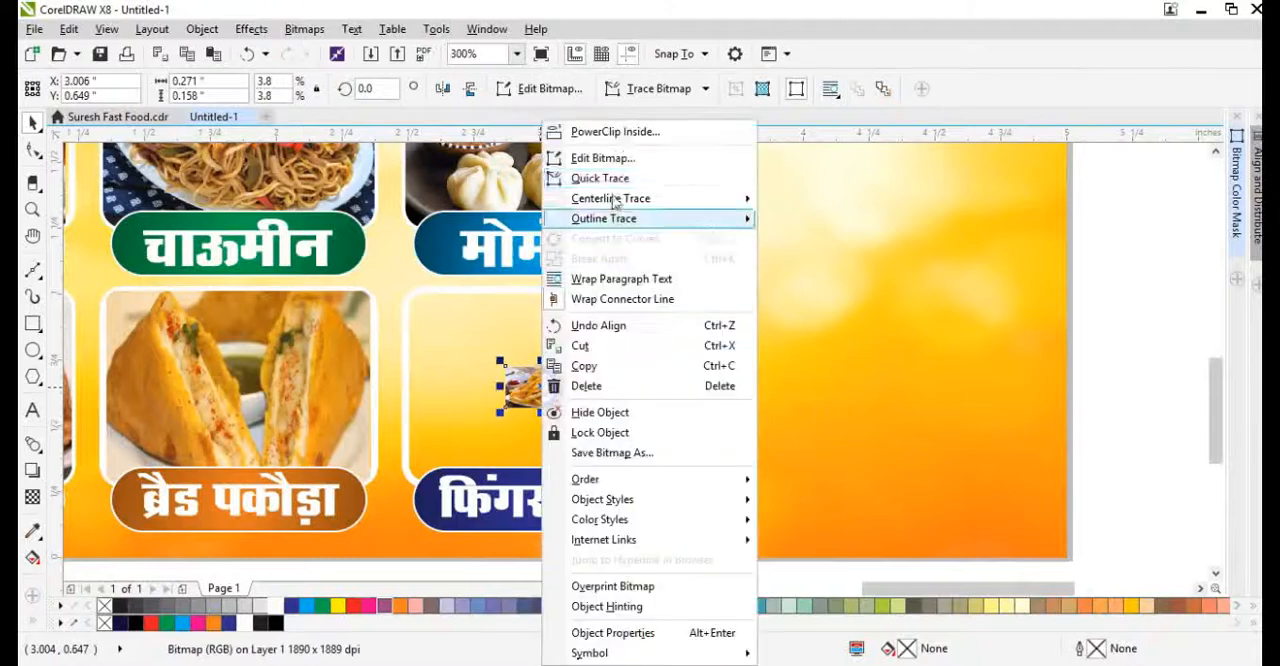
left_click(617, 133)
left_click(594, 321)
Enlarge the fries image inside its PowerClip frame until it fills the frame, then deselect everything
double_click(594, 321)
left_click(568, 381)
left_click_drag(583, 360, 698, 292)
left_click_drag(541, 296, 544, 286)
left_click(762, 313, "ctrl")
scroll(772, 365, "down", 1)
left_click(775, 376, "shift")
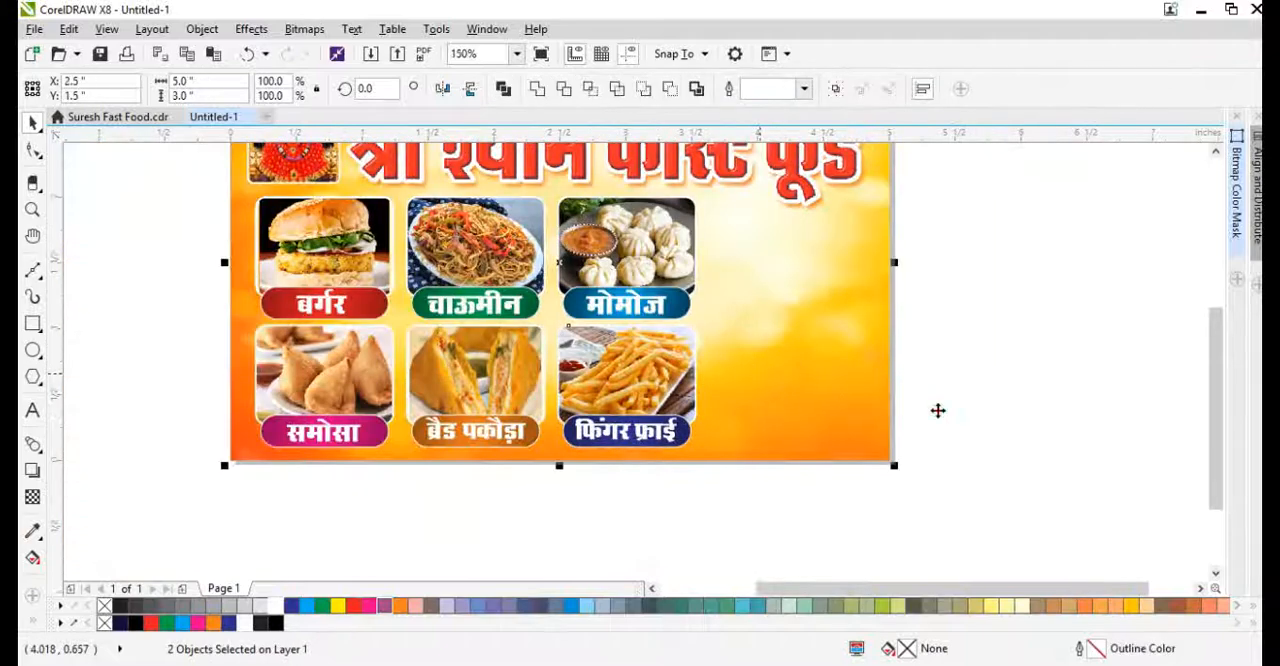
key("shift+F2")
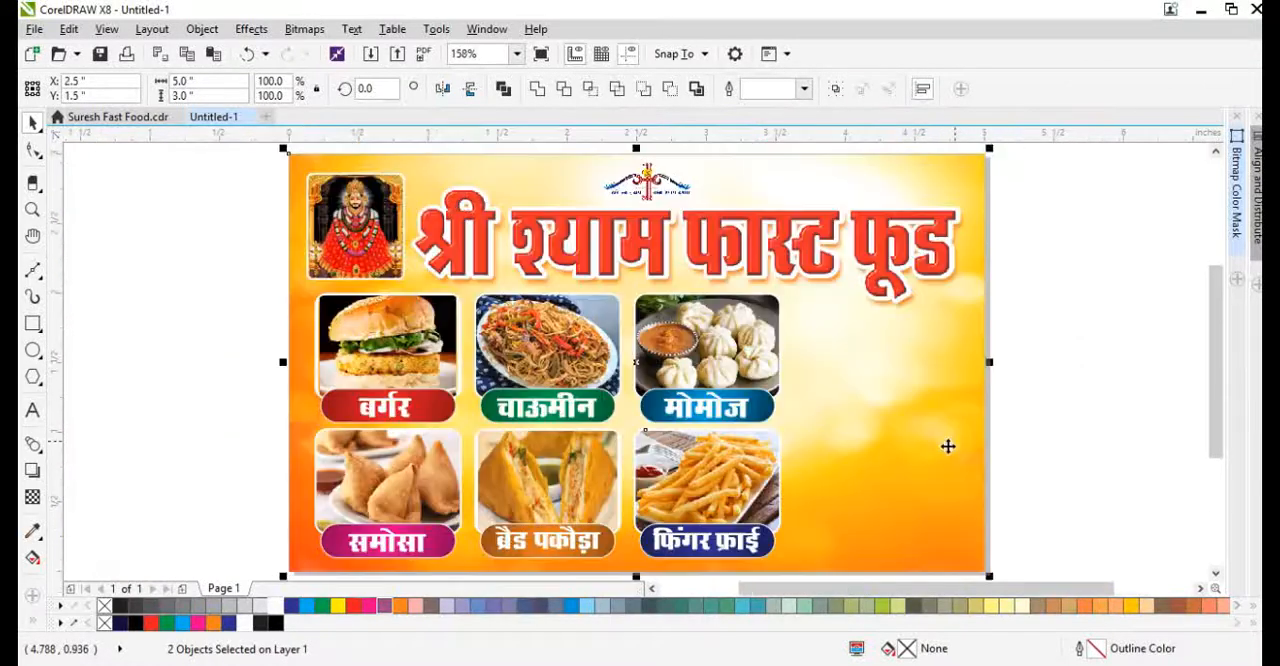
left_click(1200, 488)
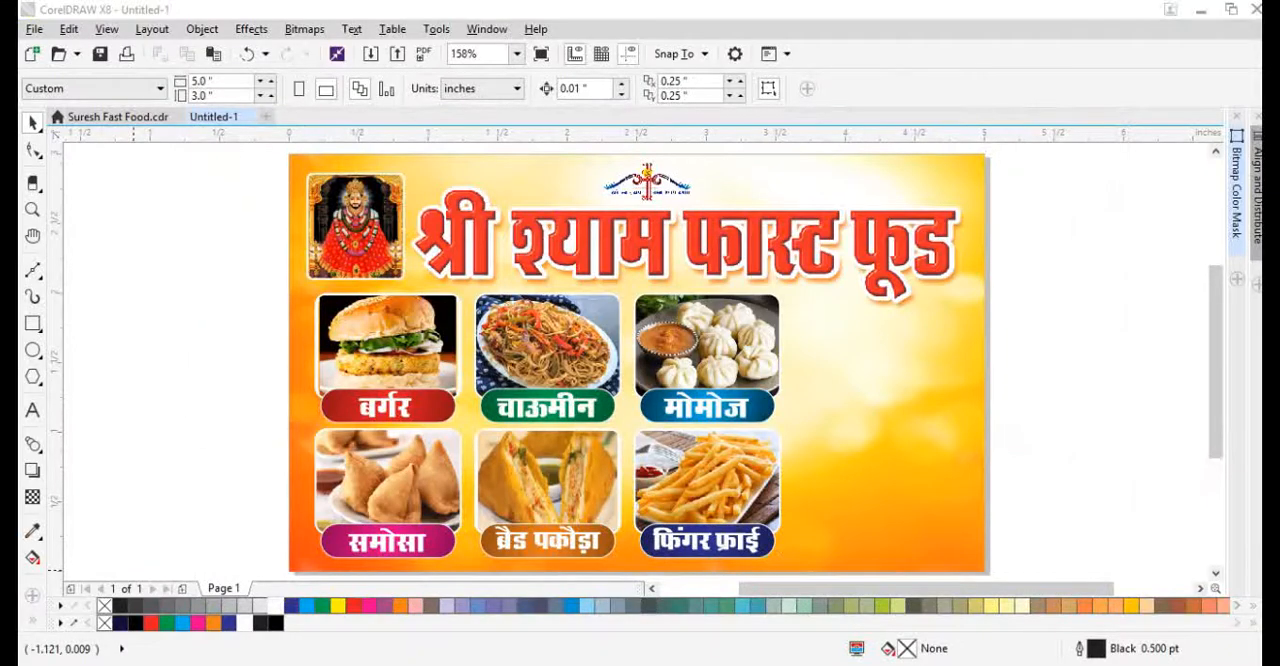
Switch to Chrome and search Google Images for "chef clipart"
left_click(331, 655)
left_click(295, 137)
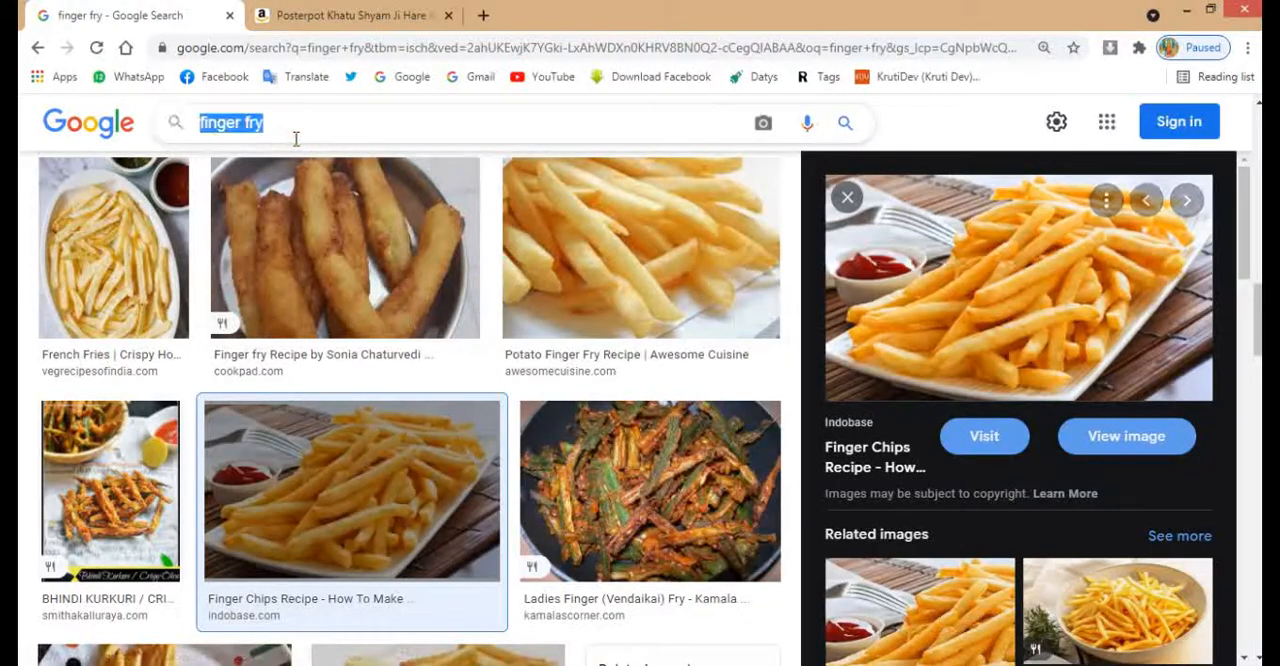
type("chef clipart")
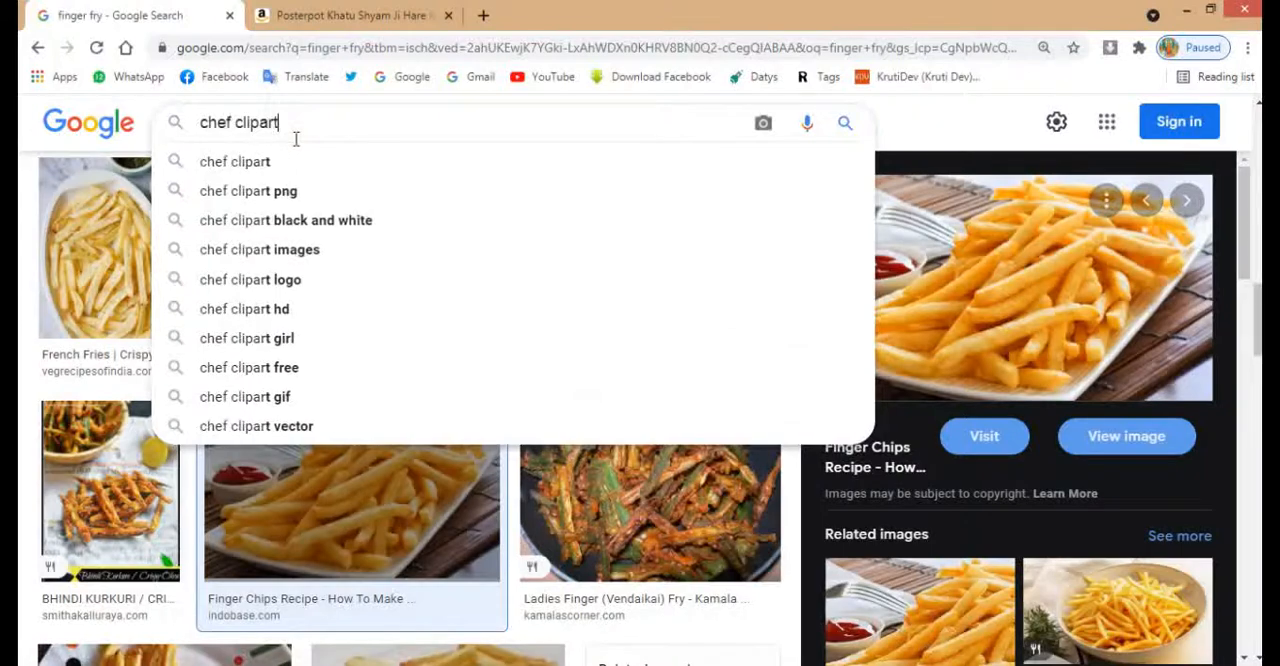
key("Return")
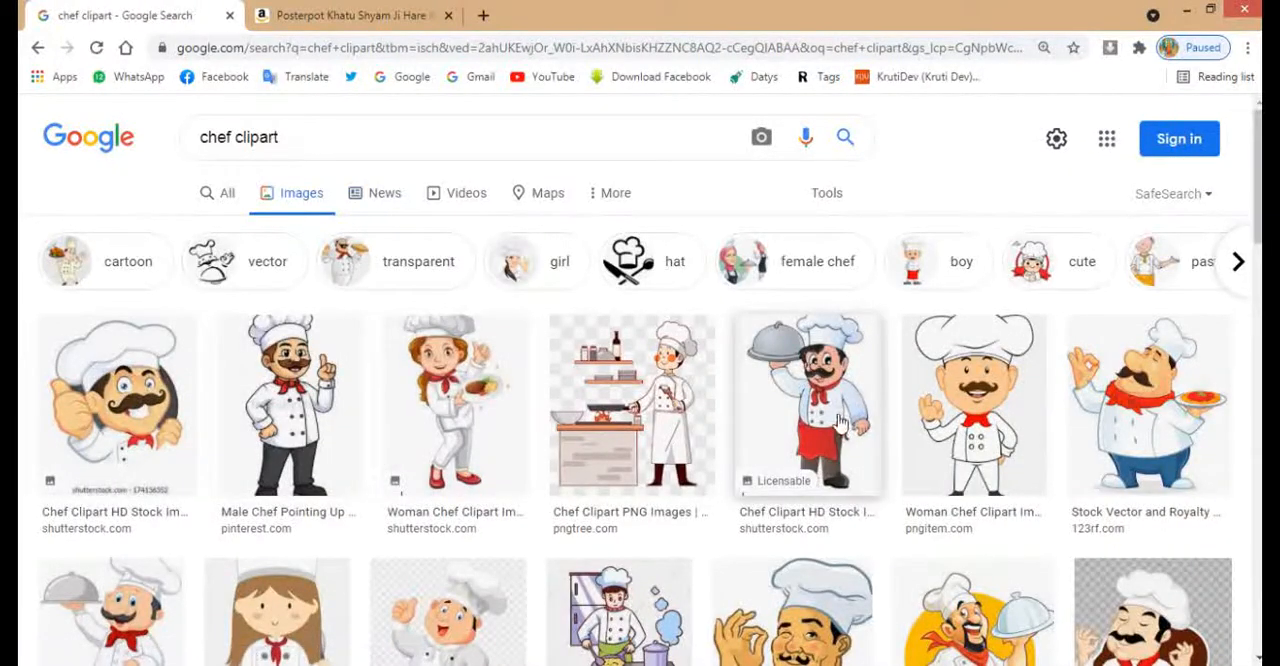
Open the vhv.rs page of the Chef Cuisinier clipart with the scalloped orange circle and download its PNG
scroll(840, 422, "down", 3)
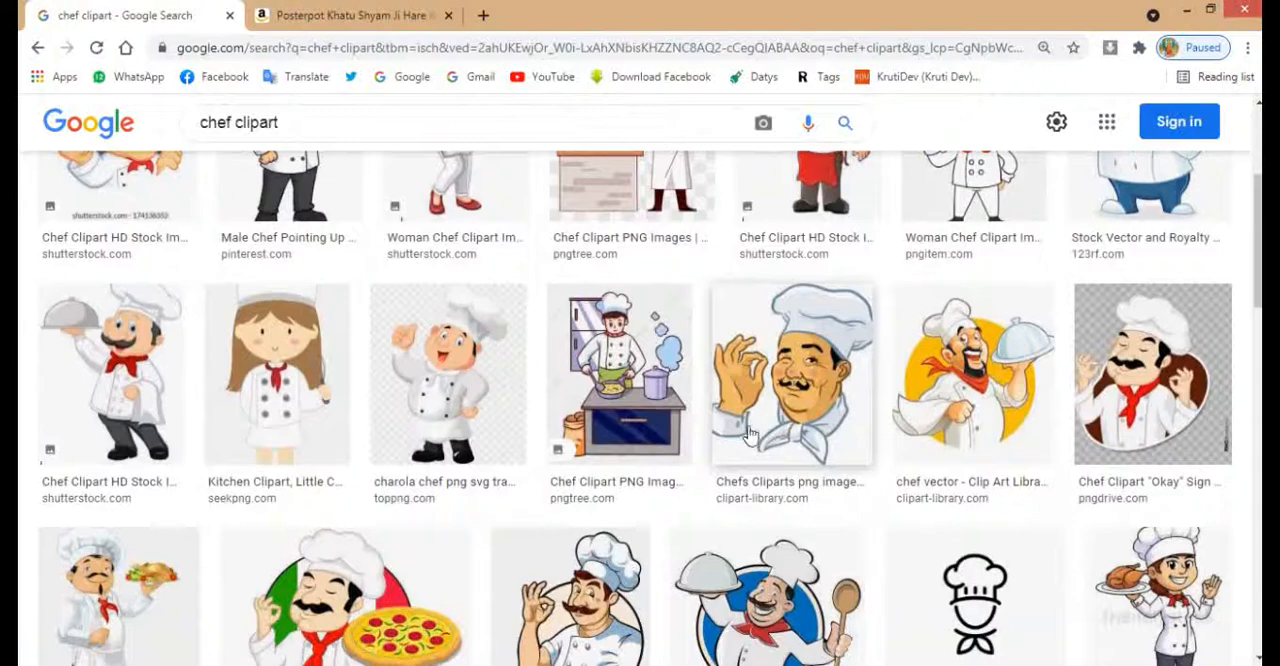
left_click(962, 414)
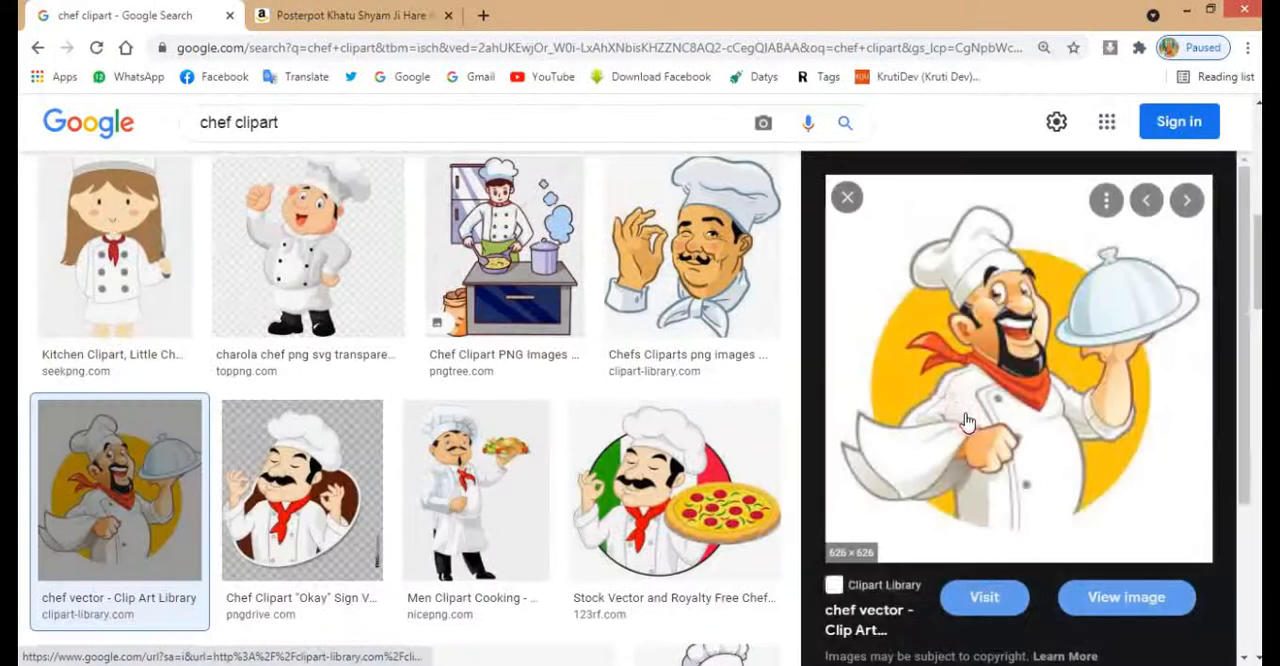
left_click(848, 199)
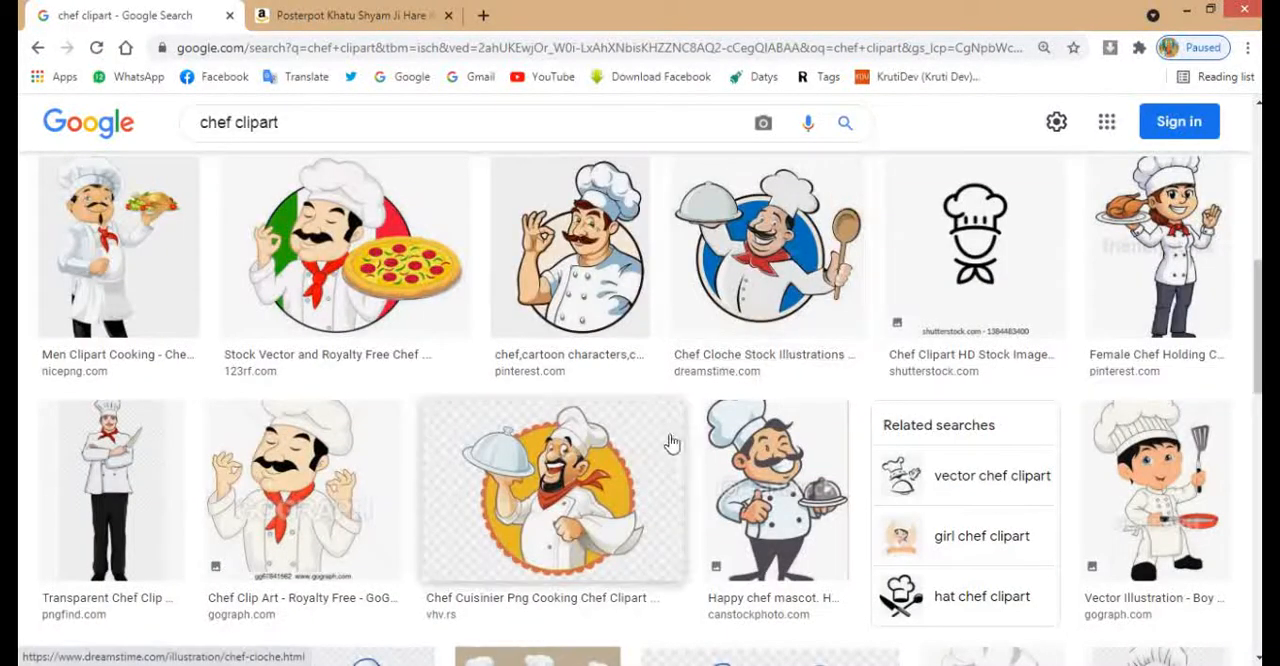
left_click(613, 501)
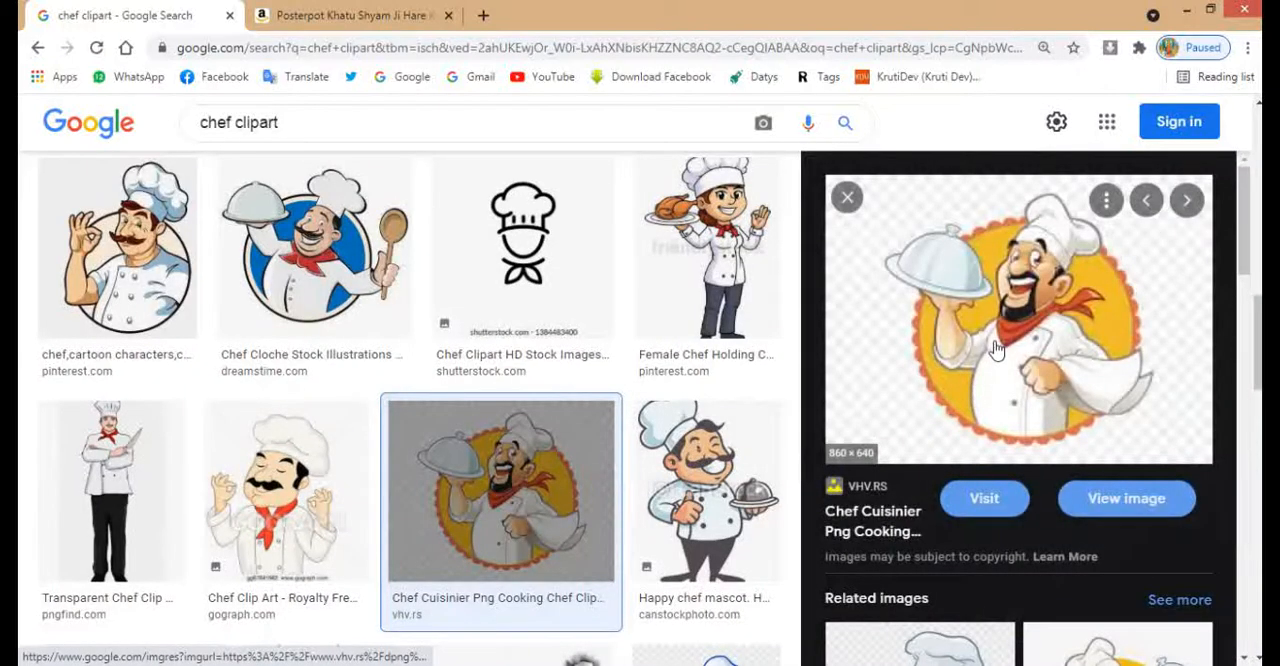
left_click(995, 347)
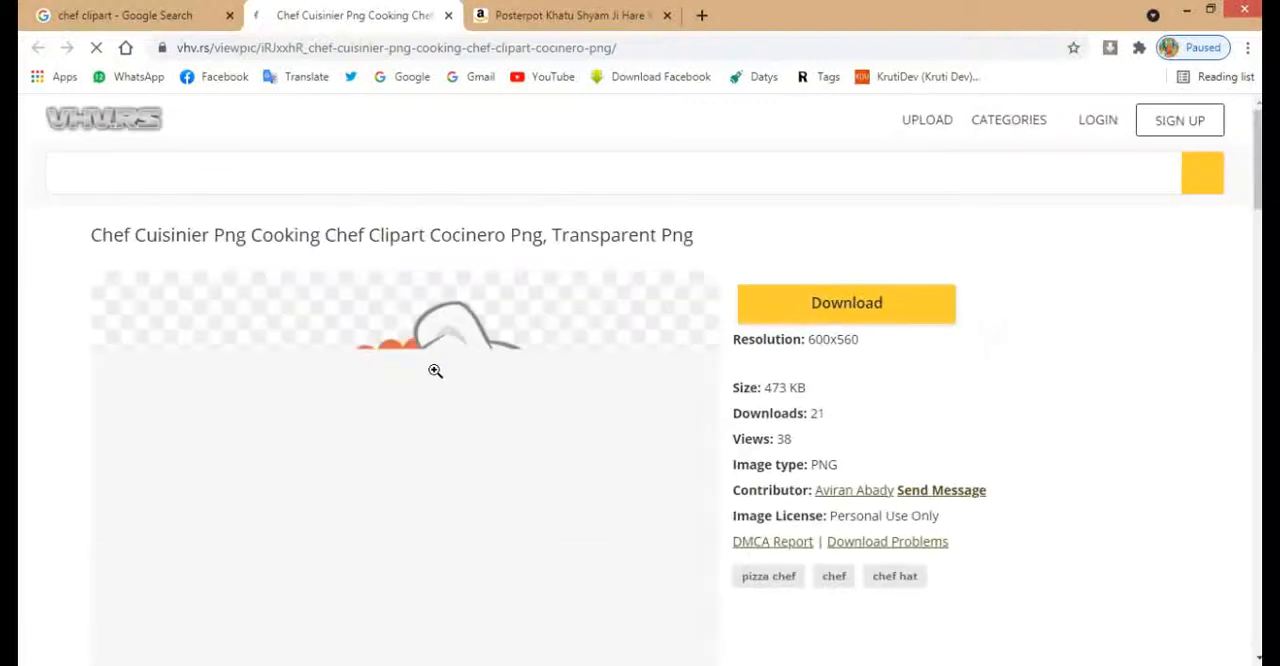
scroll(808, 372, "down", 3)
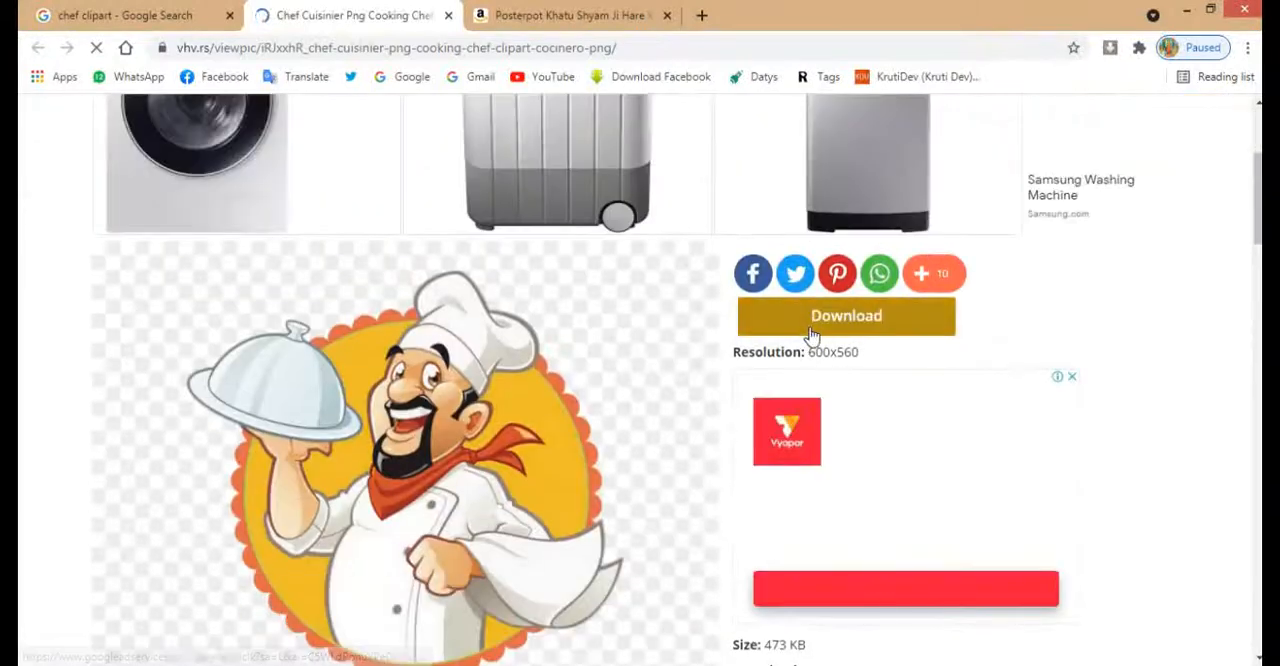
left_click(809, 333)
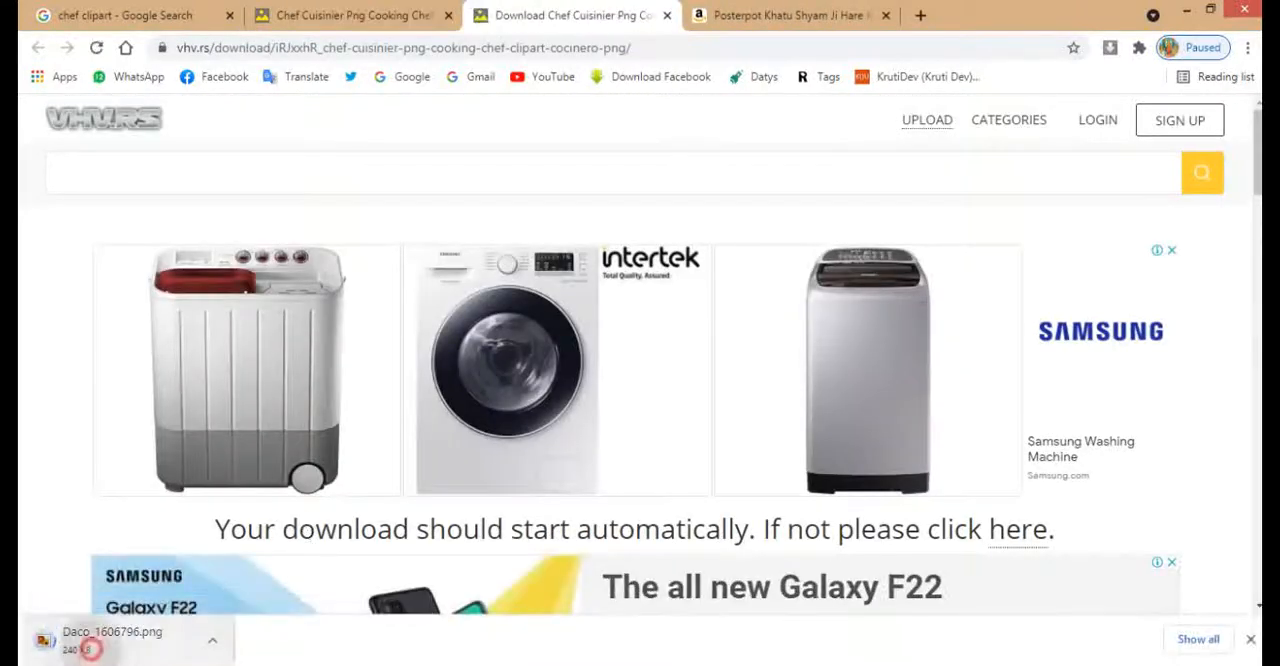
Bring the downloaded chef PNG into the CorelDRAW banner, scale it to about 0.951 × 0.887 in and place it beside the finger fry item
key("alt+Tab")
left_click_drag(879, 480, 879, 480)
scroll(690, 414, "down", 2)
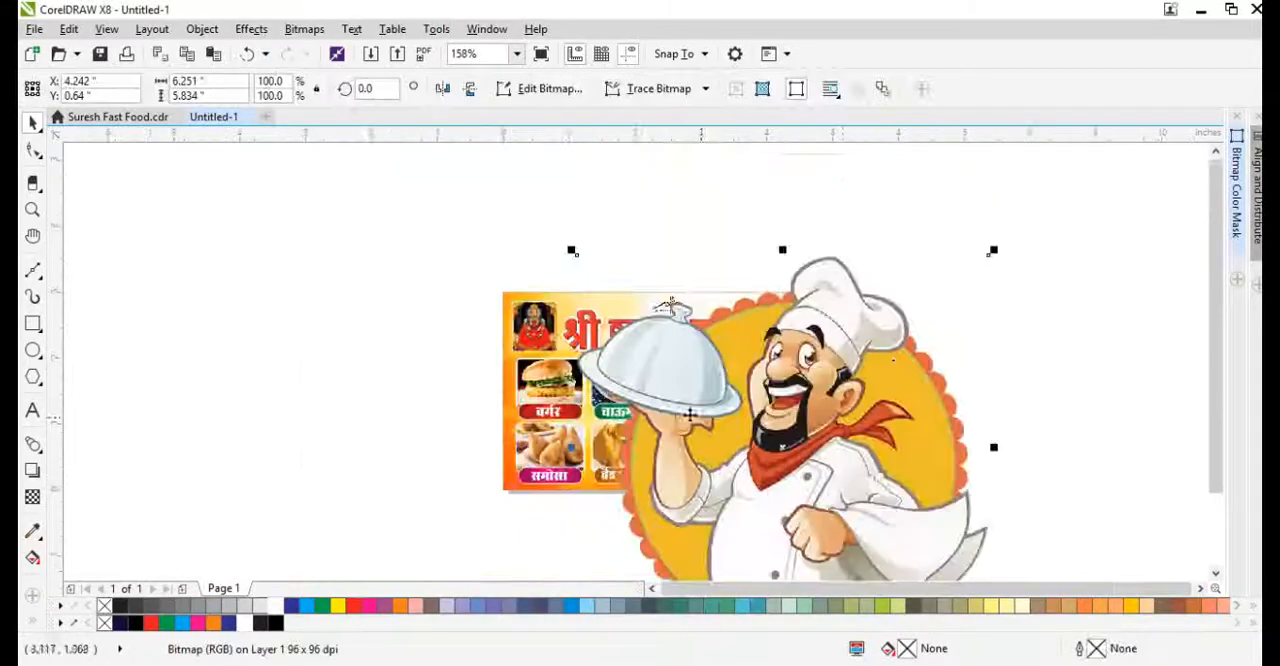
left_click_drag(993, 251, 898, 341)
scroll(814, 472, "up", 1)
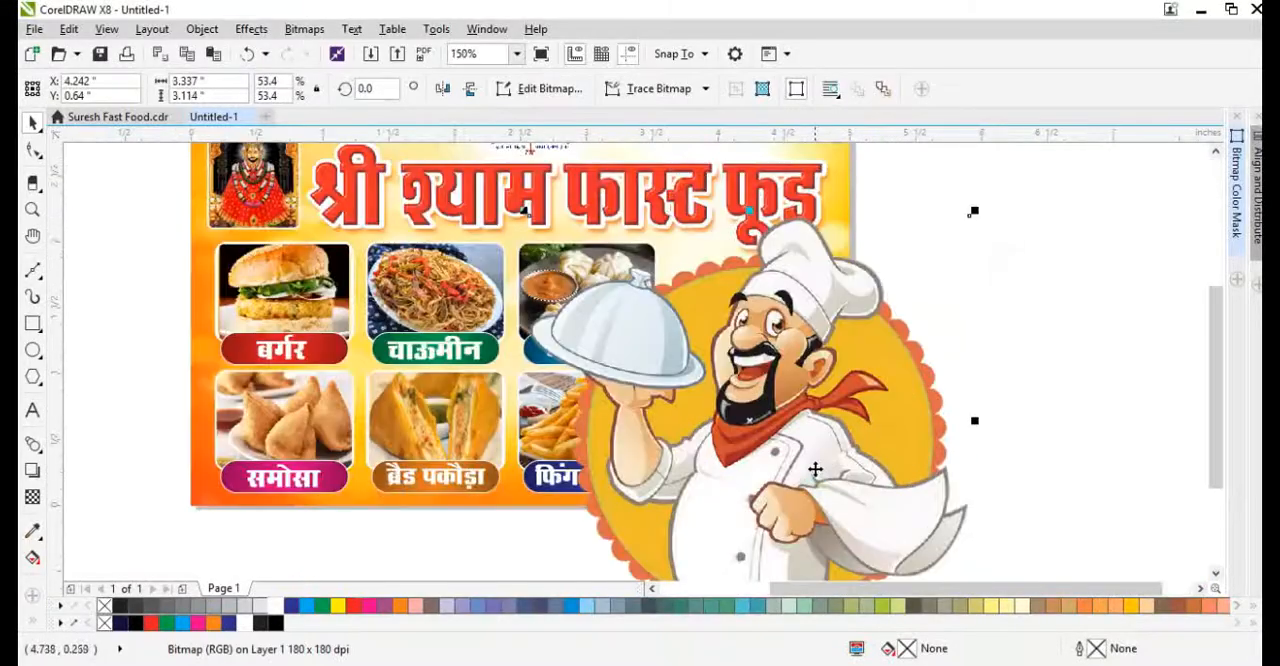
left_click_drag(974, 210, 862, 316)
left_click_drag(862, 316, 817, 357)
left_click_drag(803, 404, 789, 421)
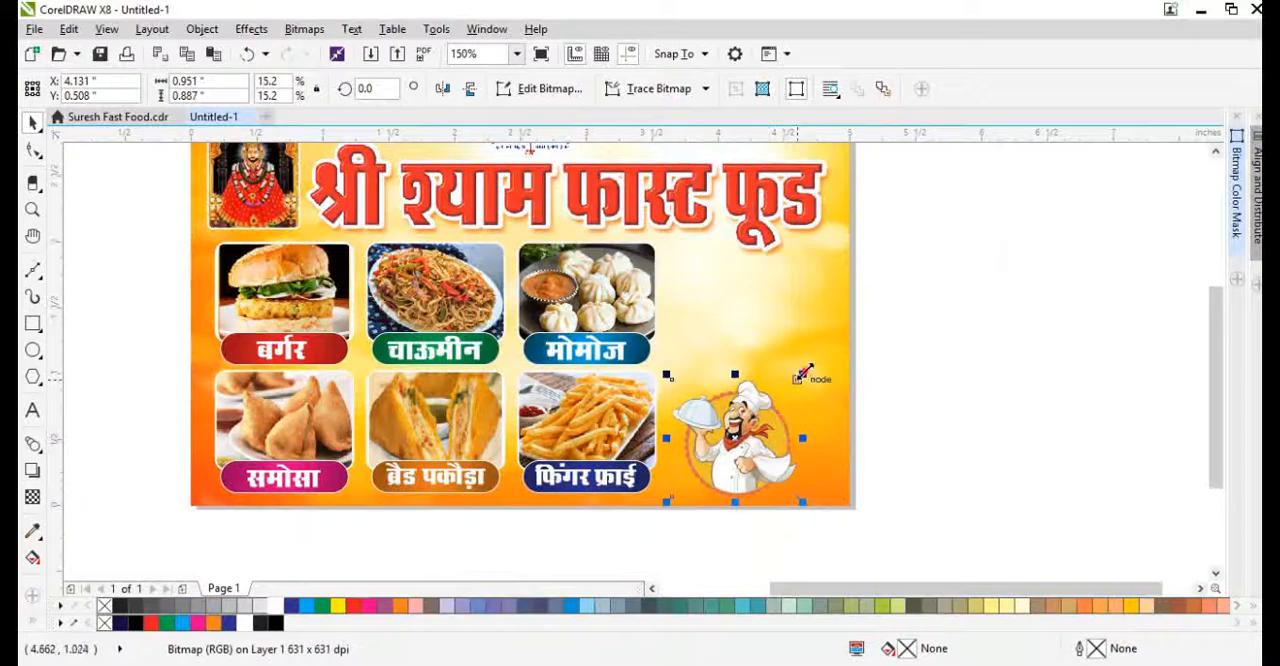
Resize the chef clipart to about 1.199 × 1.119 in and position it in the banner's lower-right area
left_click_drag(804, 373, 856, 324)
scroll(782, 431, "up", 1)
left_click_drag(782, 431, 751, 436)
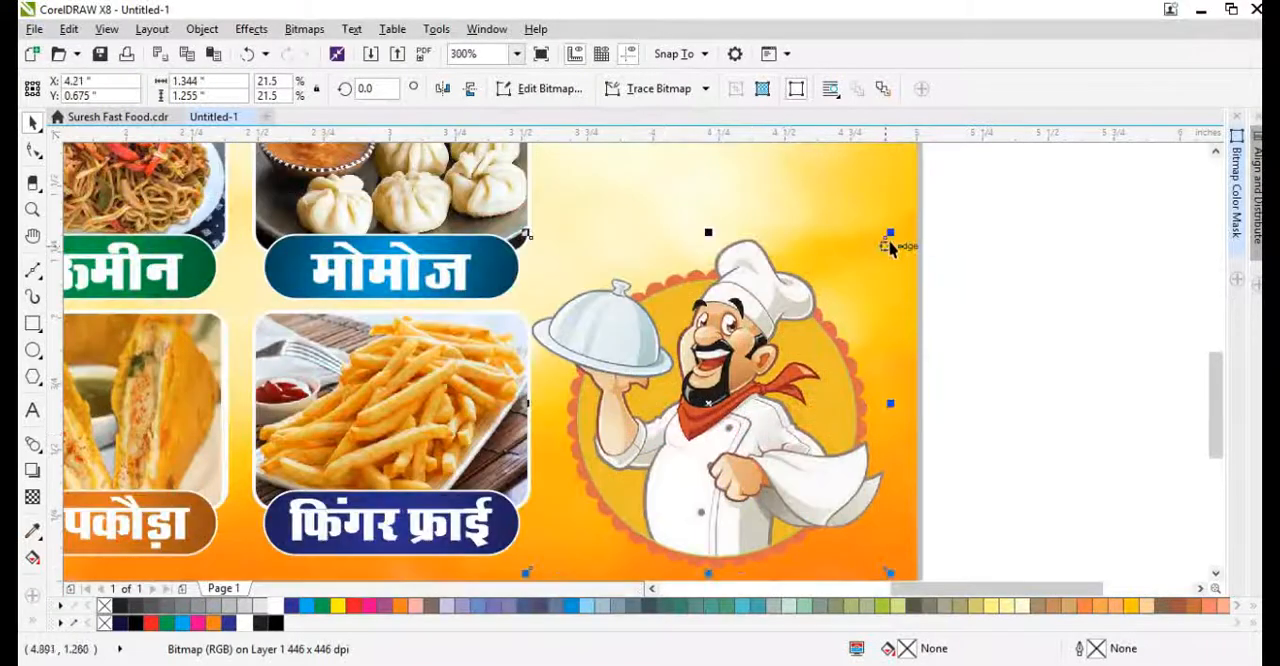
left_click_drag(897, 233, 858, 270)
left_click_drag(771, 383, 786, 376)
scroll(692, 467, "down", 1)
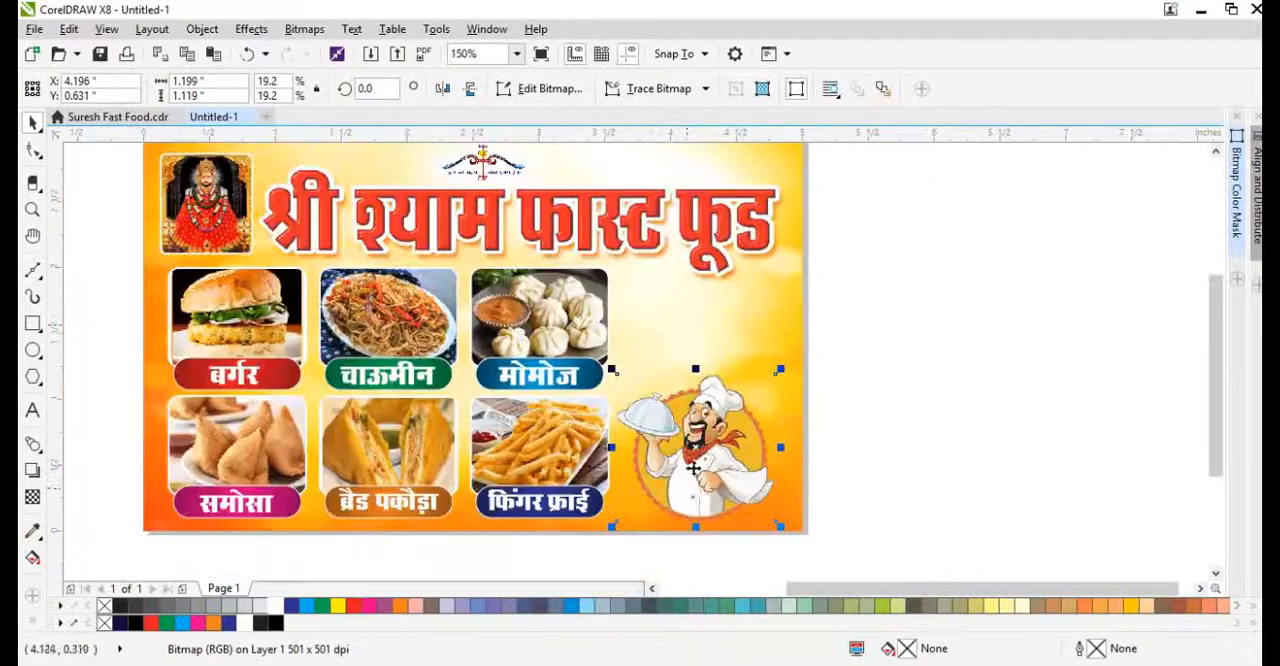
Duplicate the मोमोज label text into the empty area above the chef and replace its wording with स्पे. चाय
scroll(700, 295, "up", 1)
left_click_drag(380, 476, 677, 425)
right_click(677, 425)
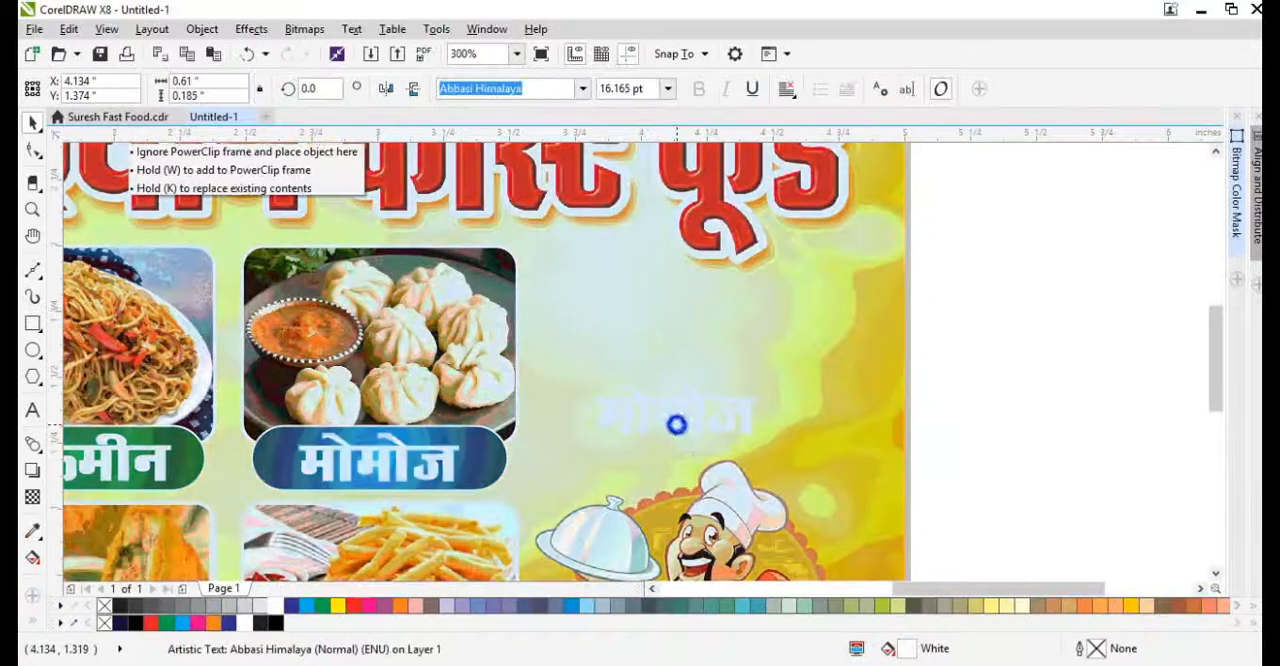
double_click(677, 425)
key("ctrl+a")
type("f")
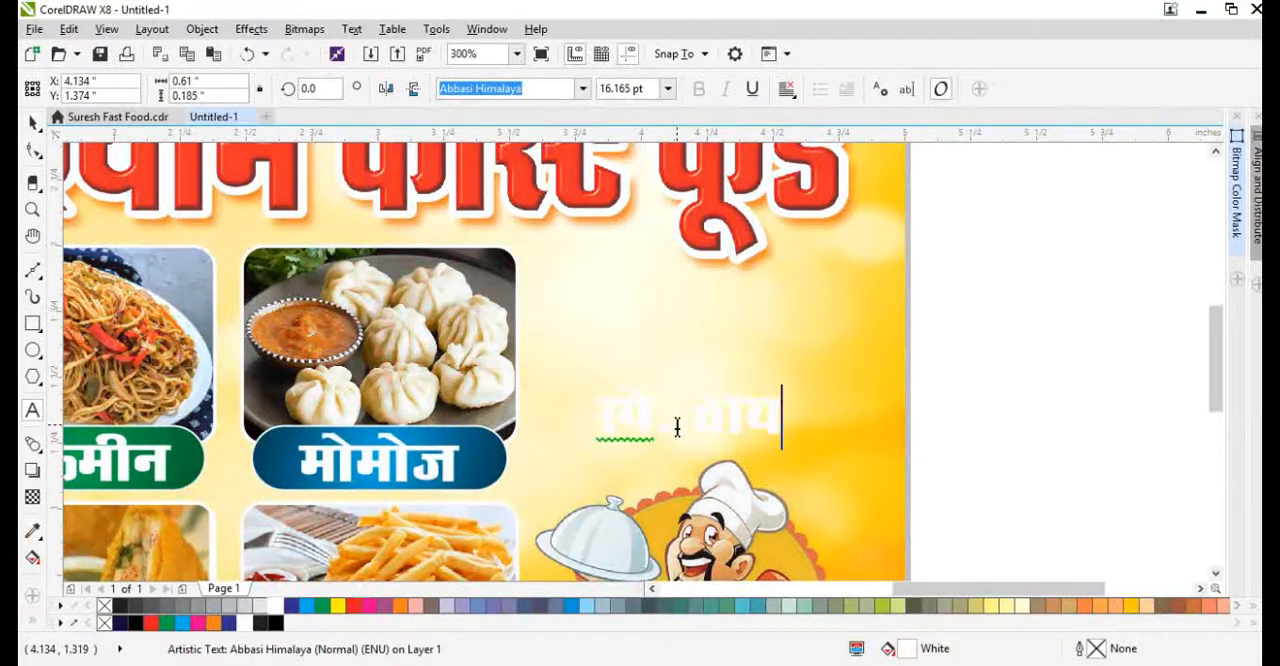
Enlarge the स्पे. चाय text to about 22.3 pt
left_click_drag(793, 441, 825, 449)
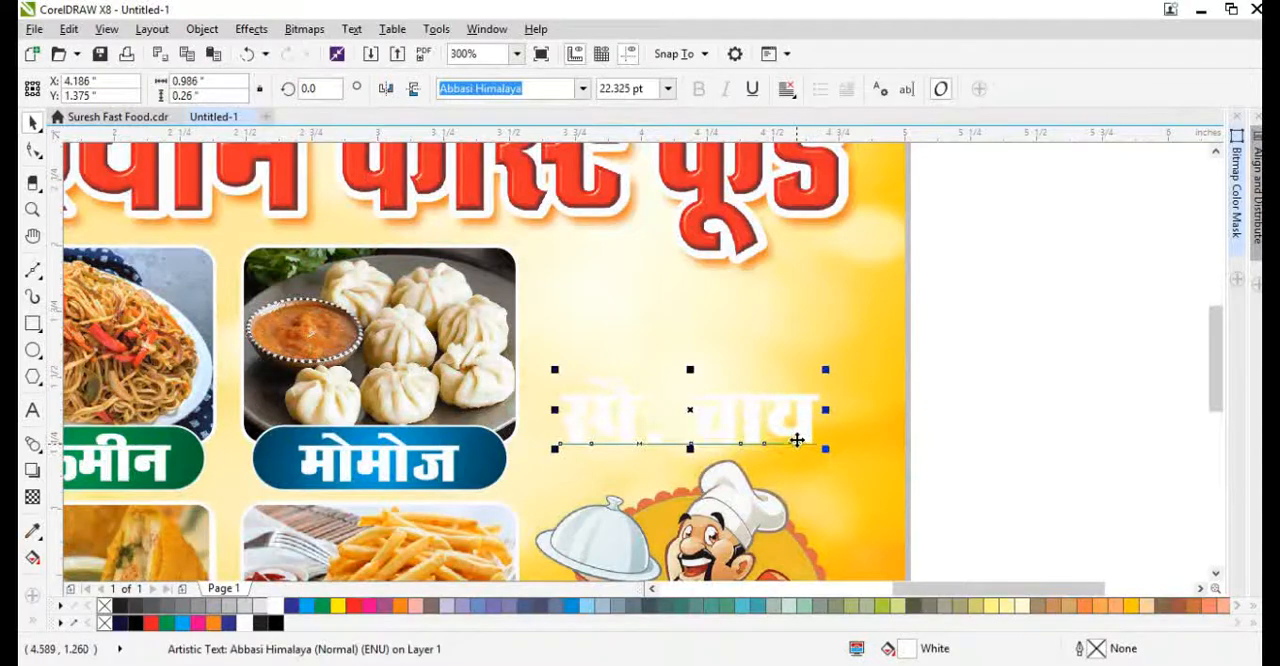
scroll(724, 443, "down", 2)
scroll(722, 474, "up", 2)
Scale the chef clipart down to about 1.05 × 0.98 in and shift it toward the banner's lower-right corner
left_click(699, 494)
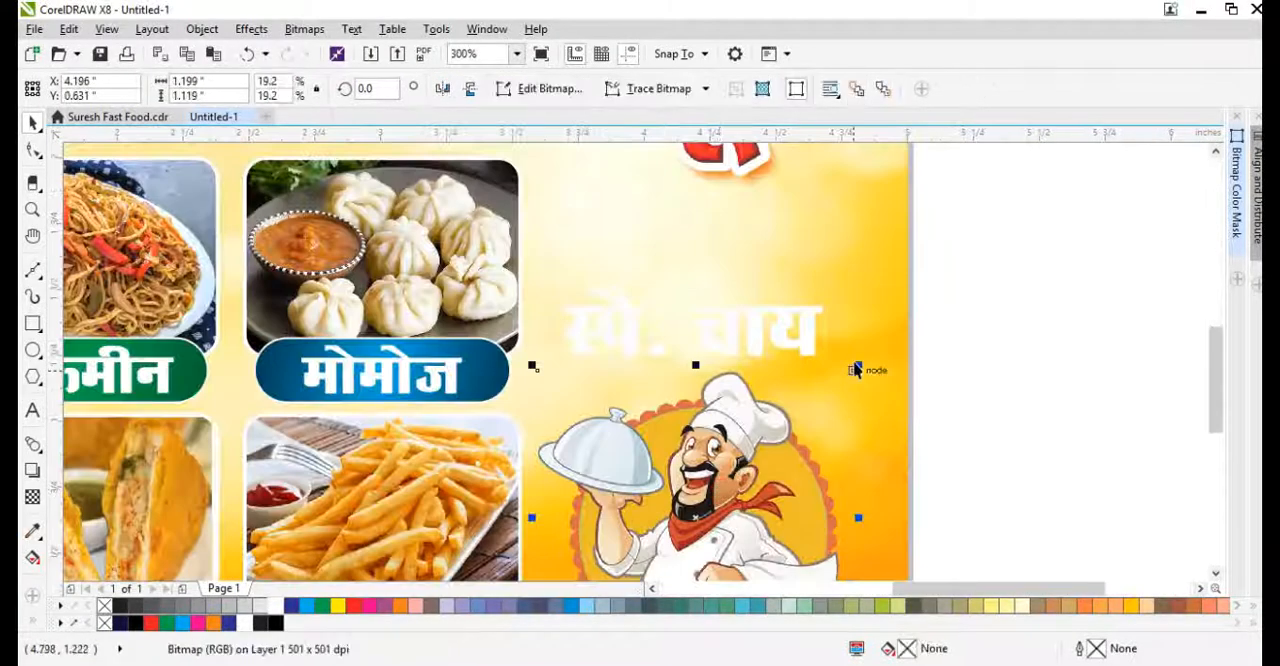
left_click_drag(857, 367, 822, 408)
scroll(745, 436, "down", 1)
scroll(702, 494, "up", 1)
left_click_drag(725, 512, 765, 511)
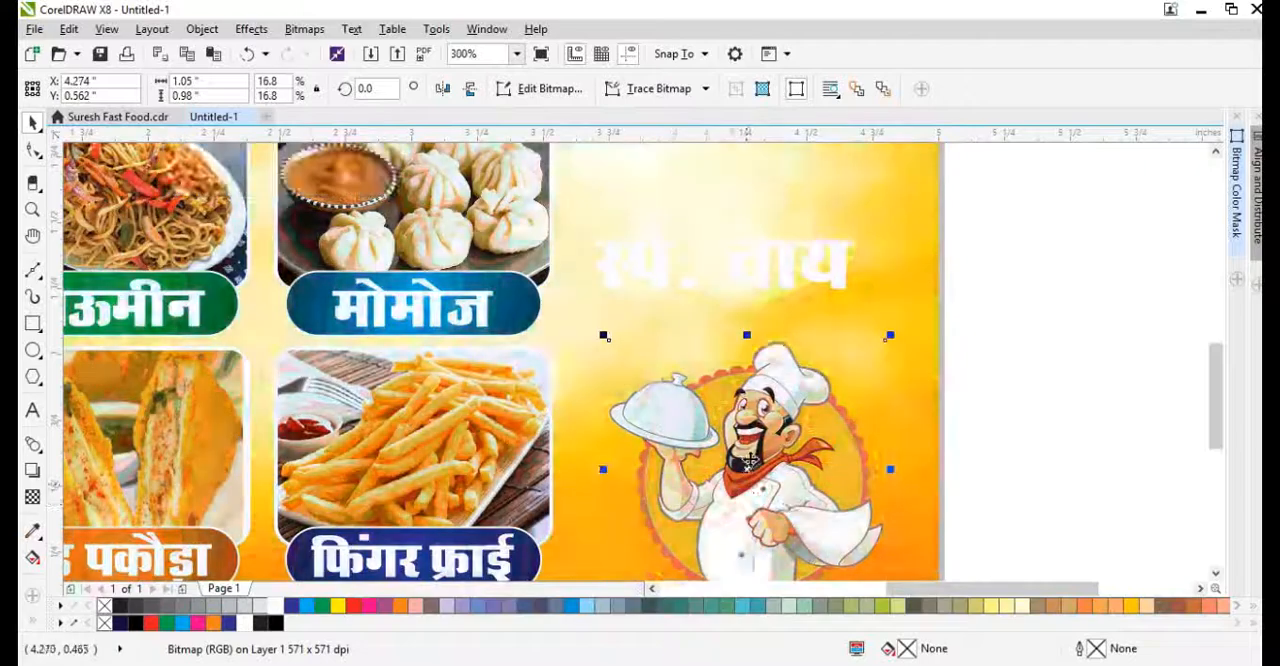
scroll(718, 444, "down", 1)
scroll(732, 368, "up", 1)
left_click_drag(749, 377, 763, 434)
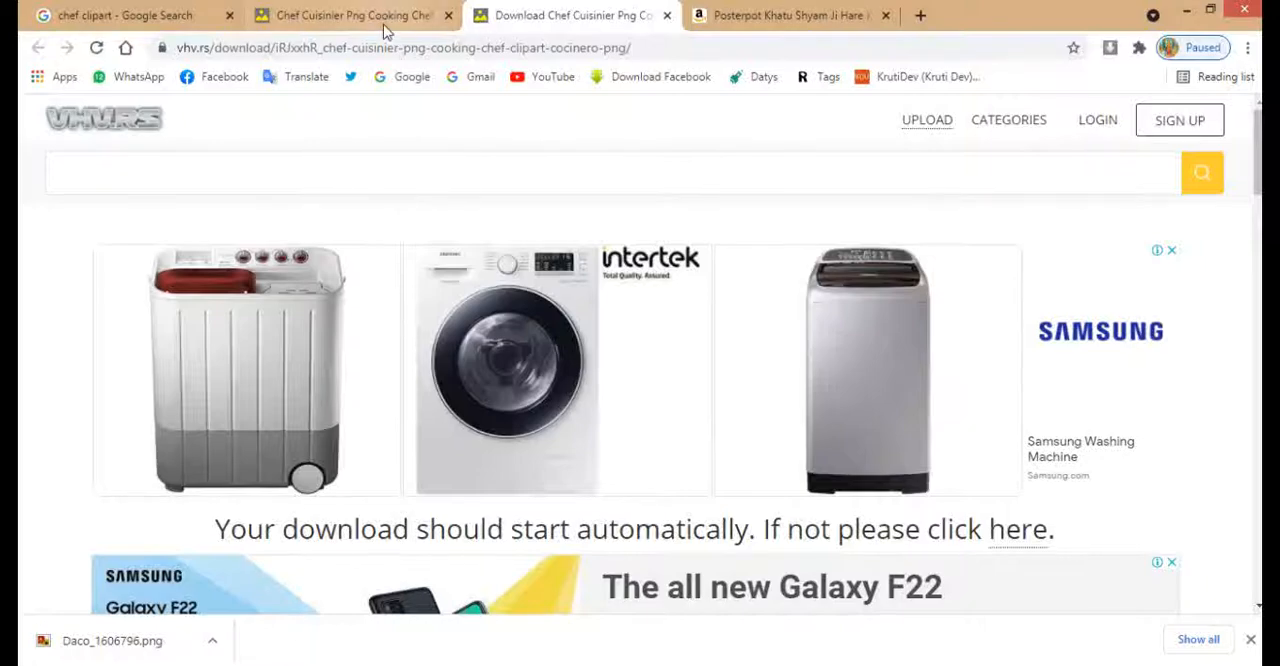
Return to the Google Images results in Chrome and search for "tea cup png"
left_click(190, 20)
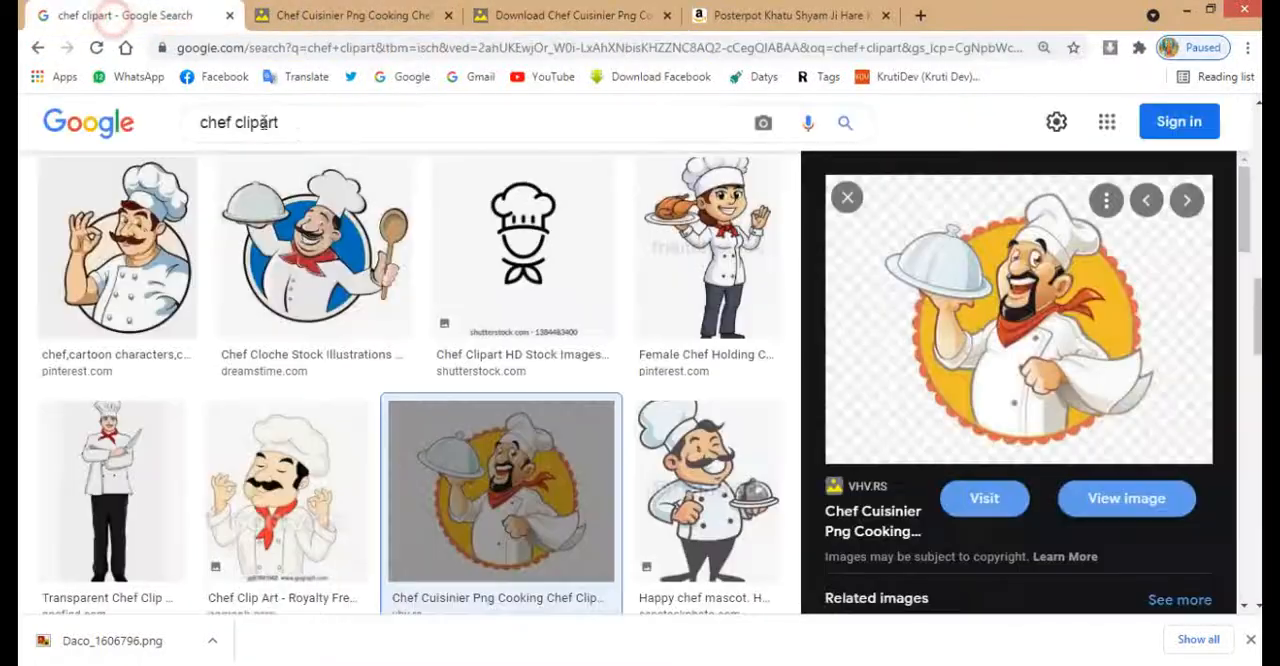
left_click(294, 127)
type("tea")
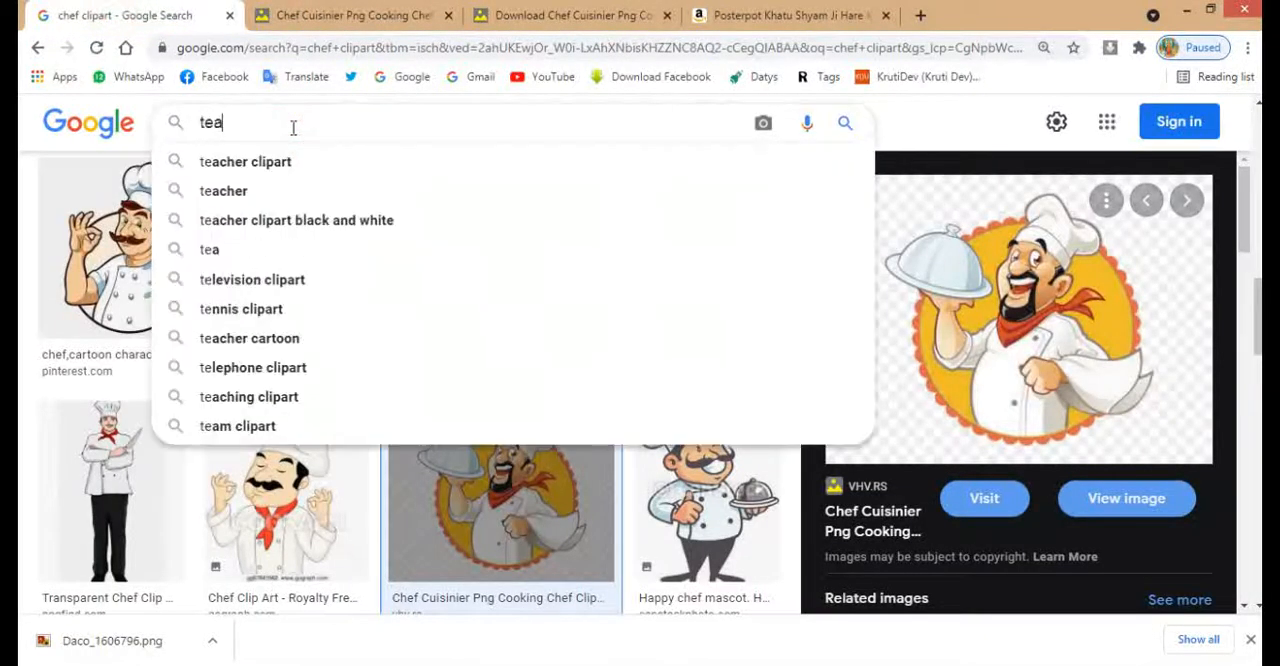
type(" cup png")
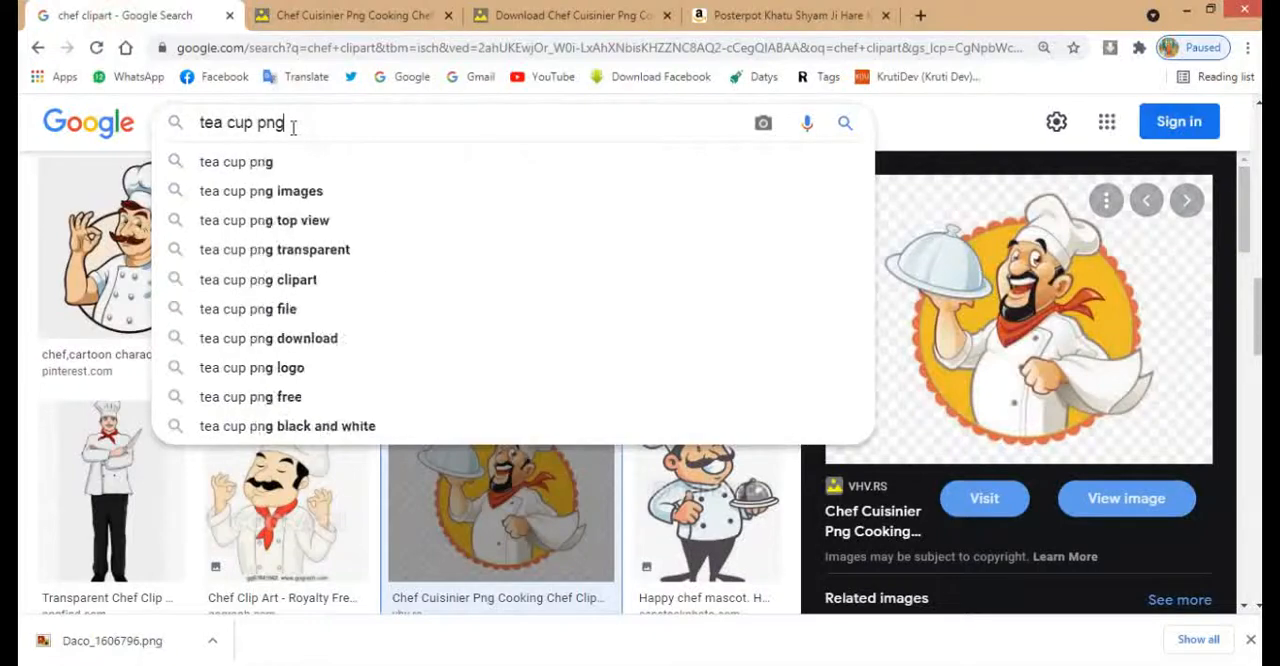
key("Return")
scroll(398, 428, "down", 3)
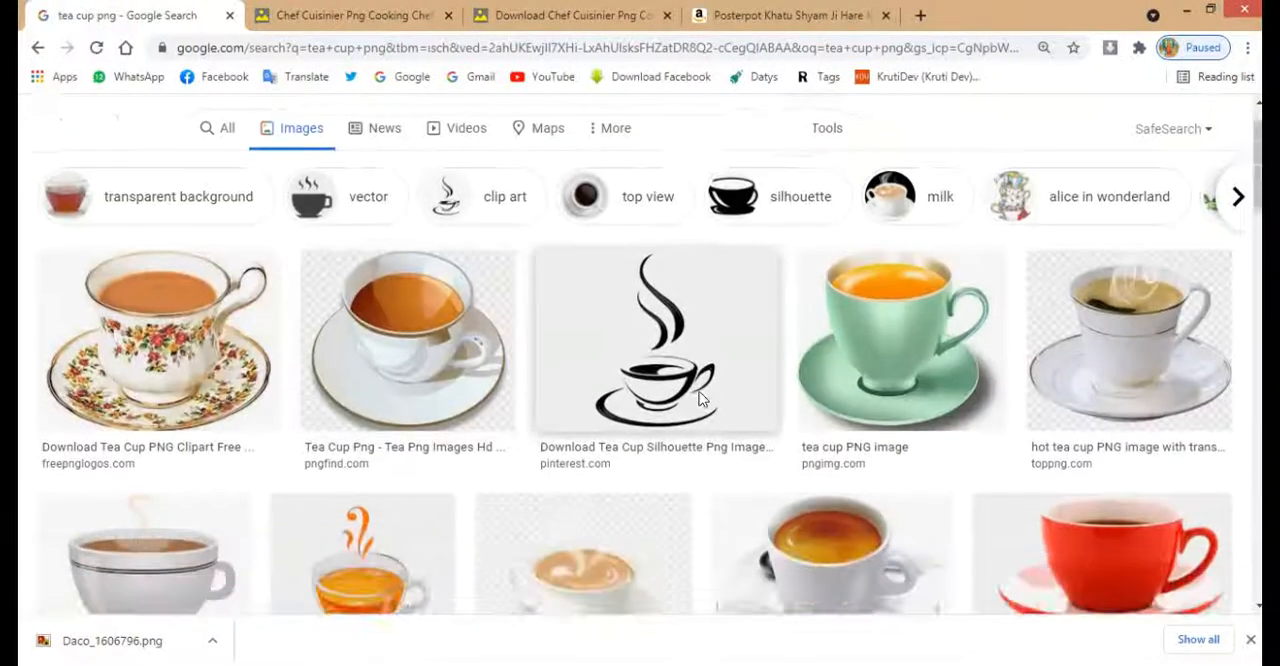
Browse the tea cup png image results for a suitable filled cup for the banner
left_click(398, 232)
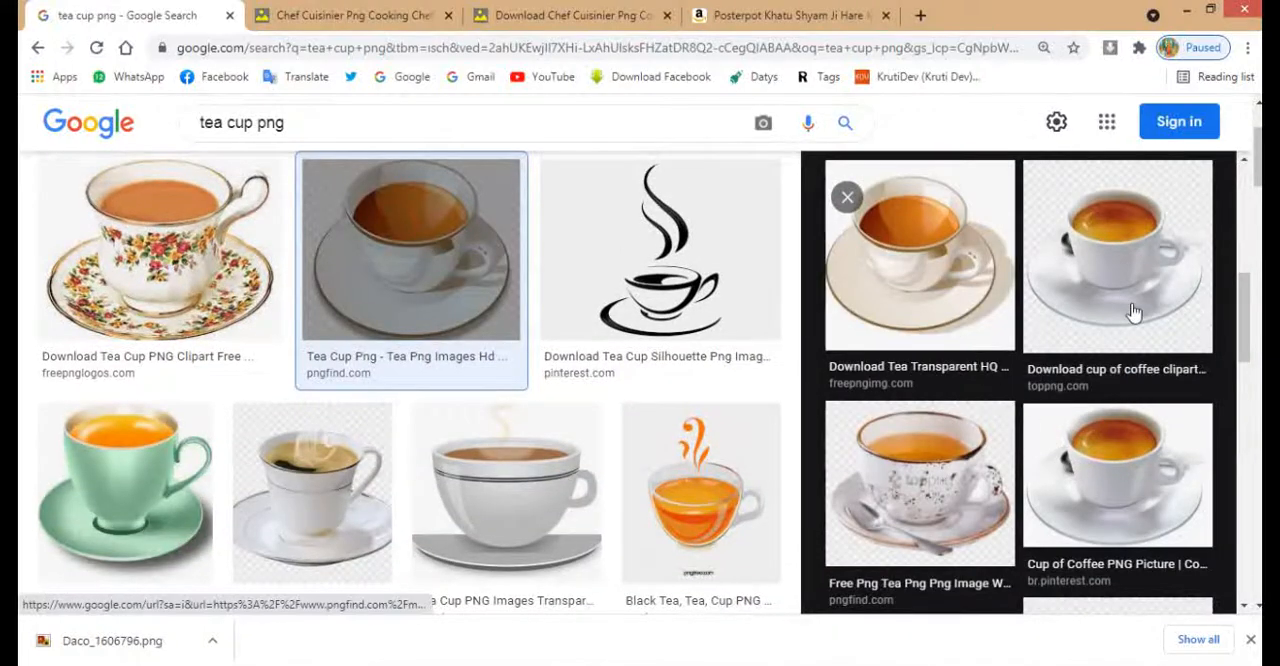
scroll(1133, 312, "down", 5)
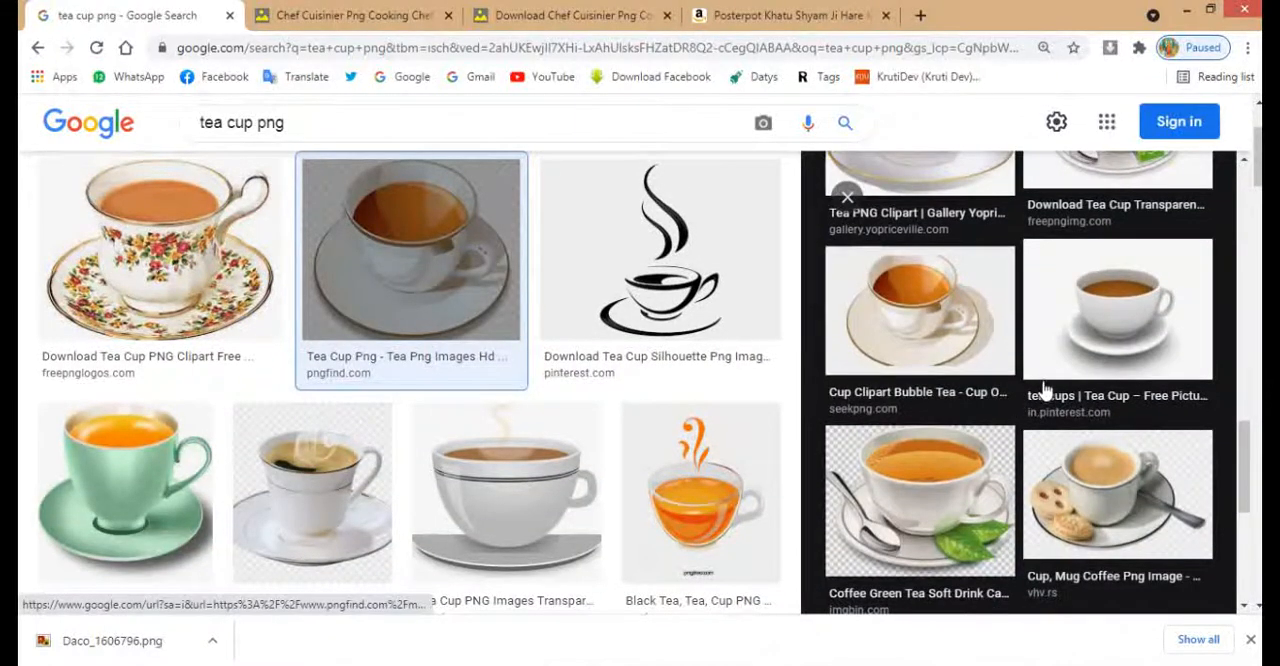
left_click(847, 197)
scroll(420, 458, "down", 3)
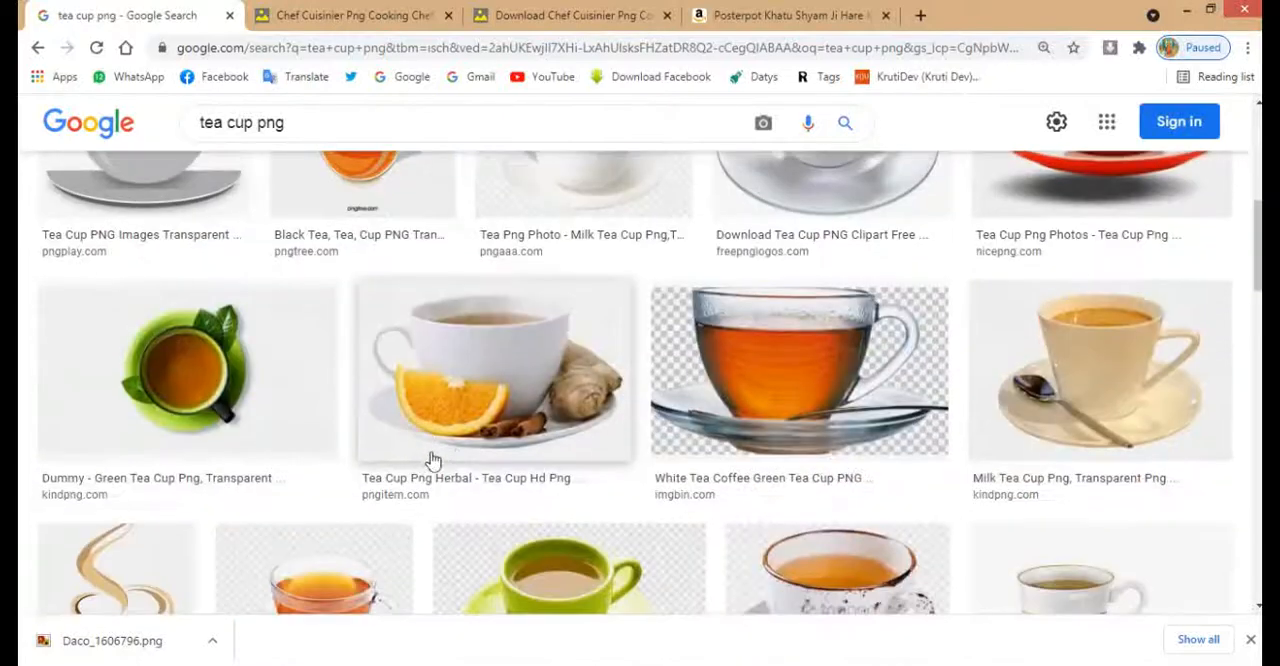
scroll(432, 460, "down", 3)
scroll(611, 440, "down", 3)
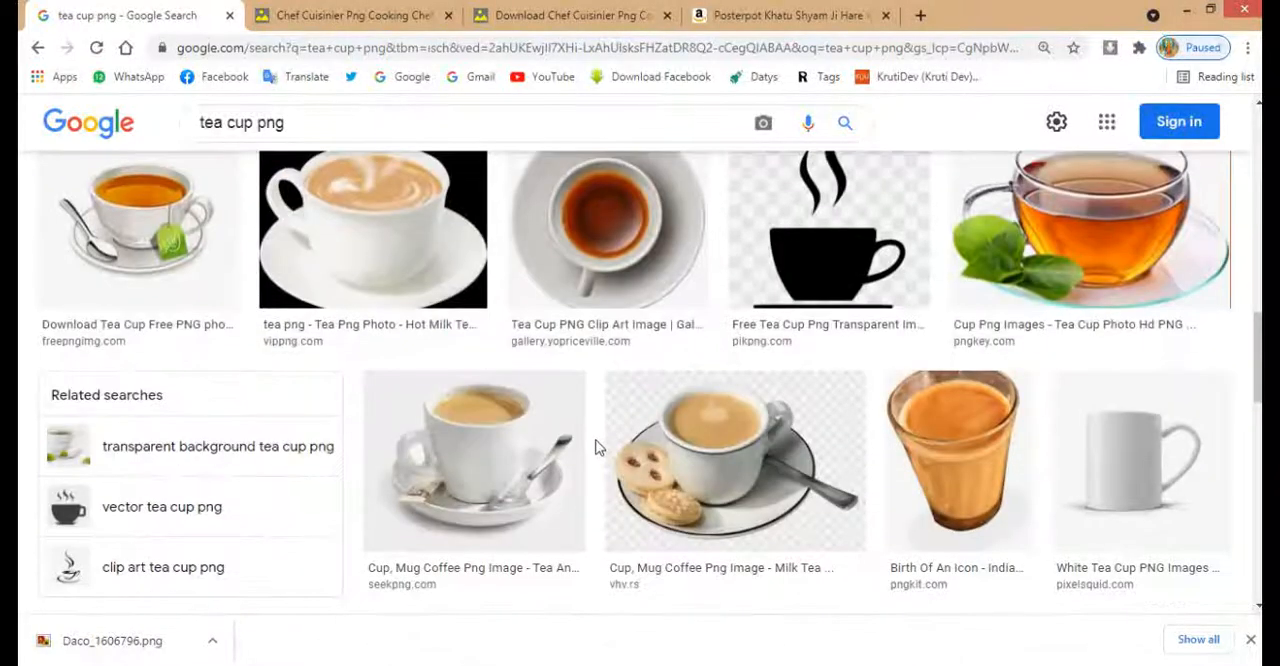
scroll(722, 447, "down", 3)
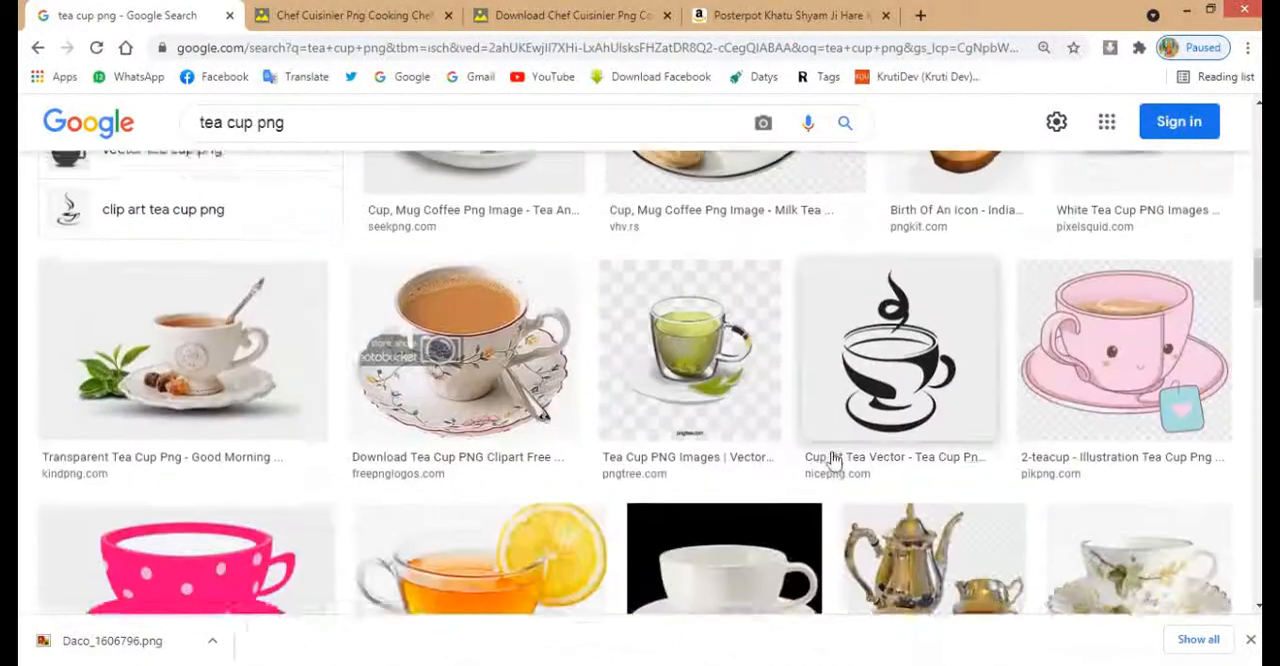
scroll(809, 449, "down", 3)
scroll(809, 449, "down", 5)
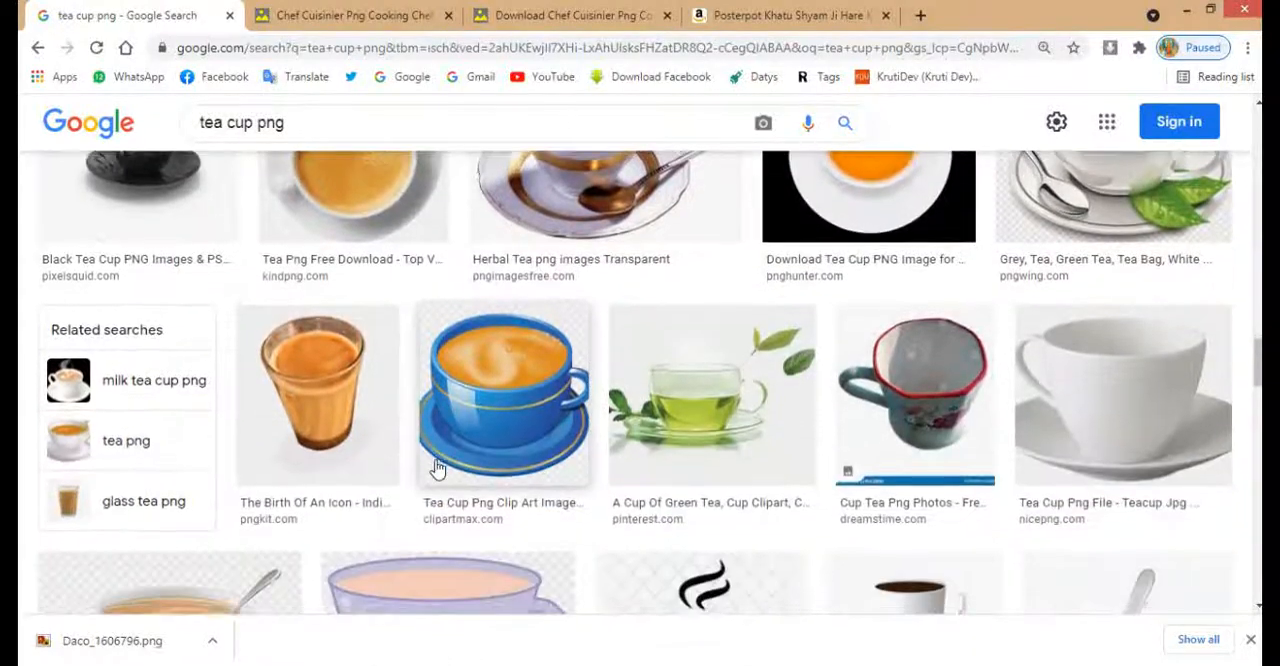
scroll(436, 469, "down", 7)
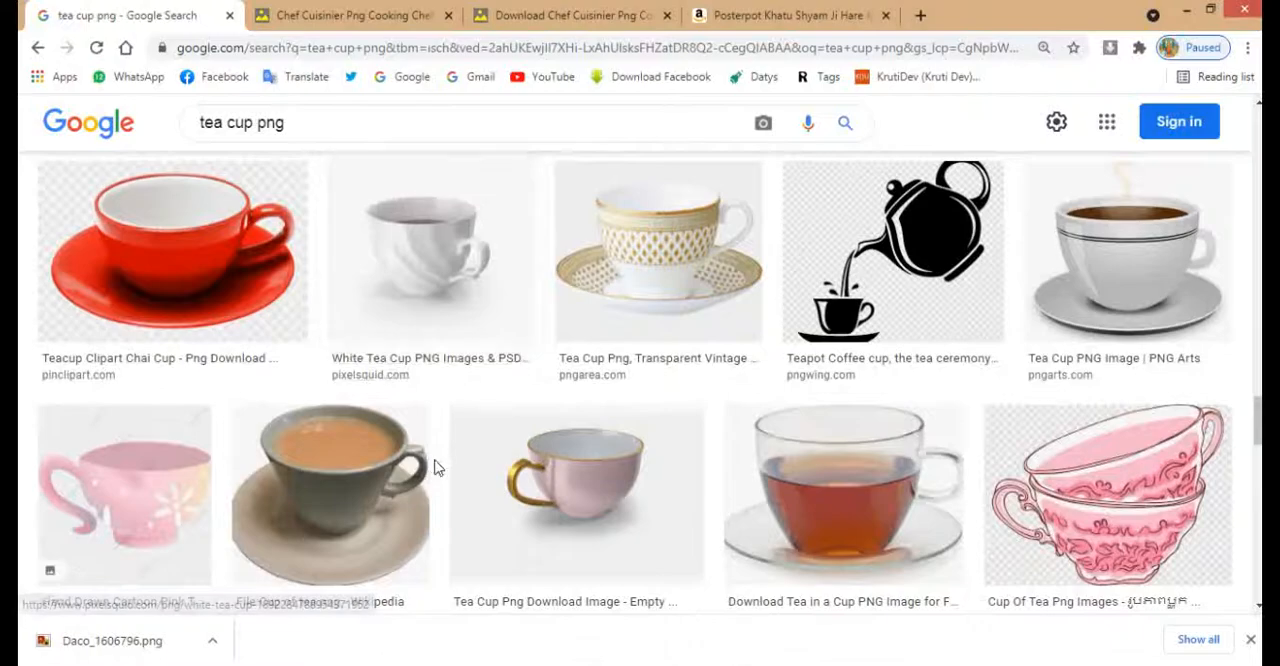
scroll(436, 469, "down", 6)
scroll(450, 470, "down", 8)
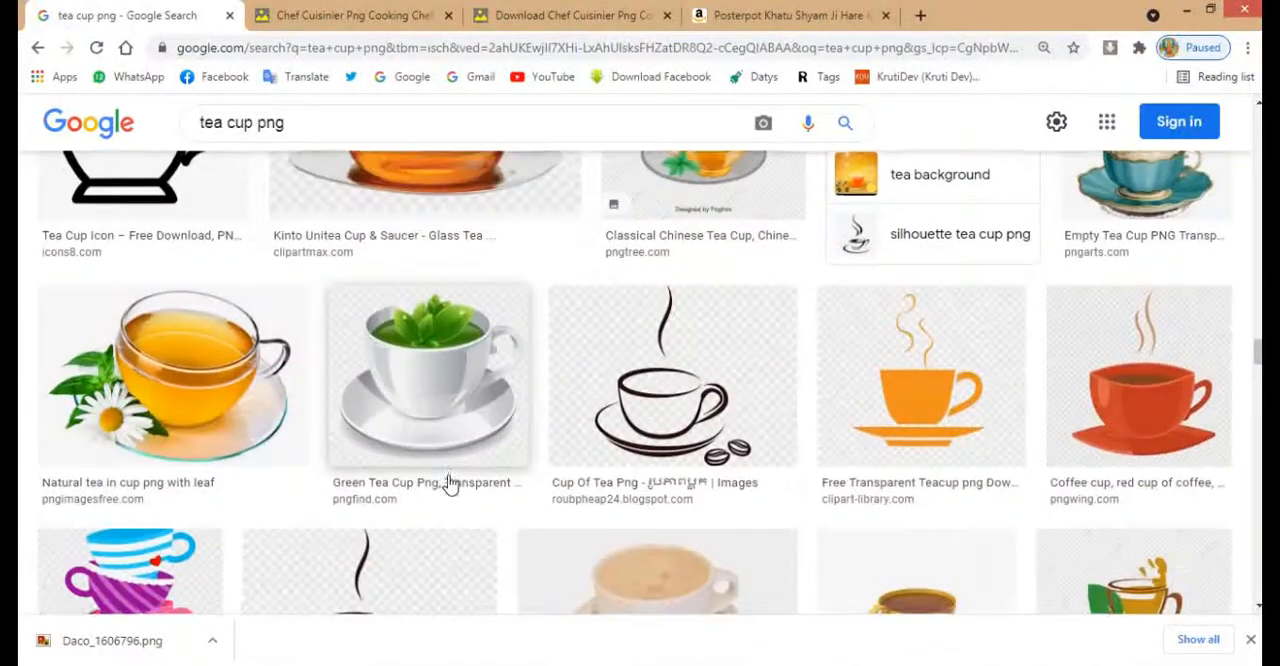
scroll(445, 484, "down", 3)
scroll(677, 272, "down", 10)
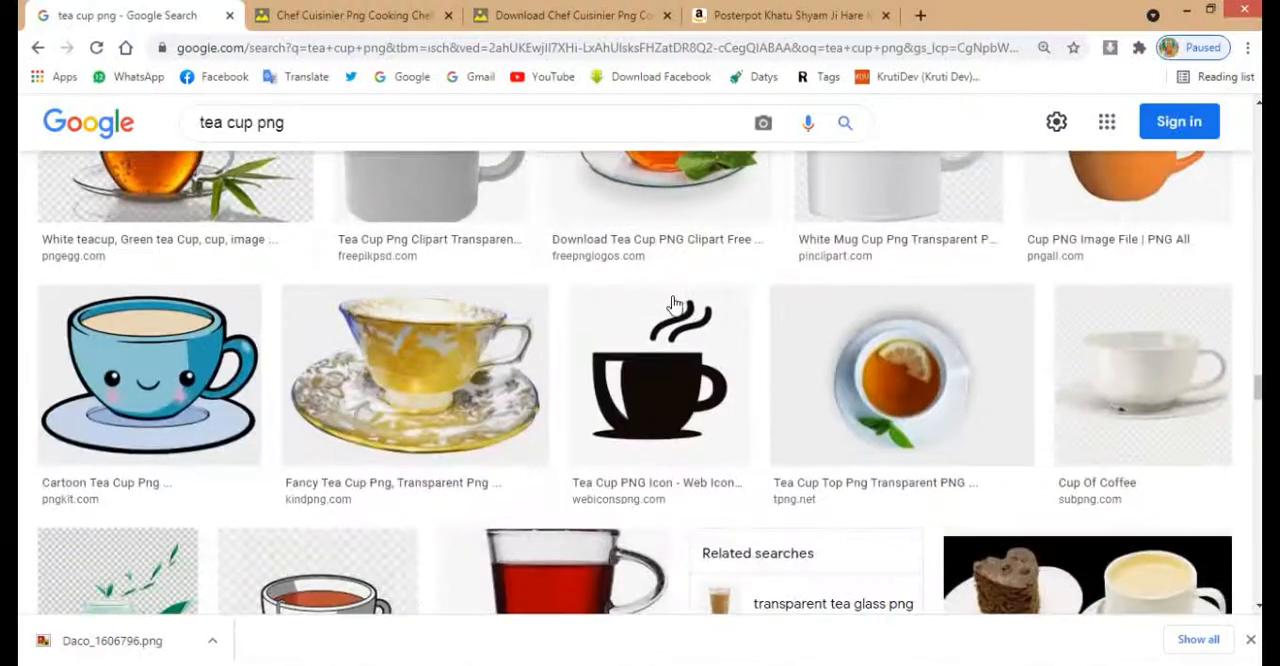
scroll(856, 378, "down", 3)
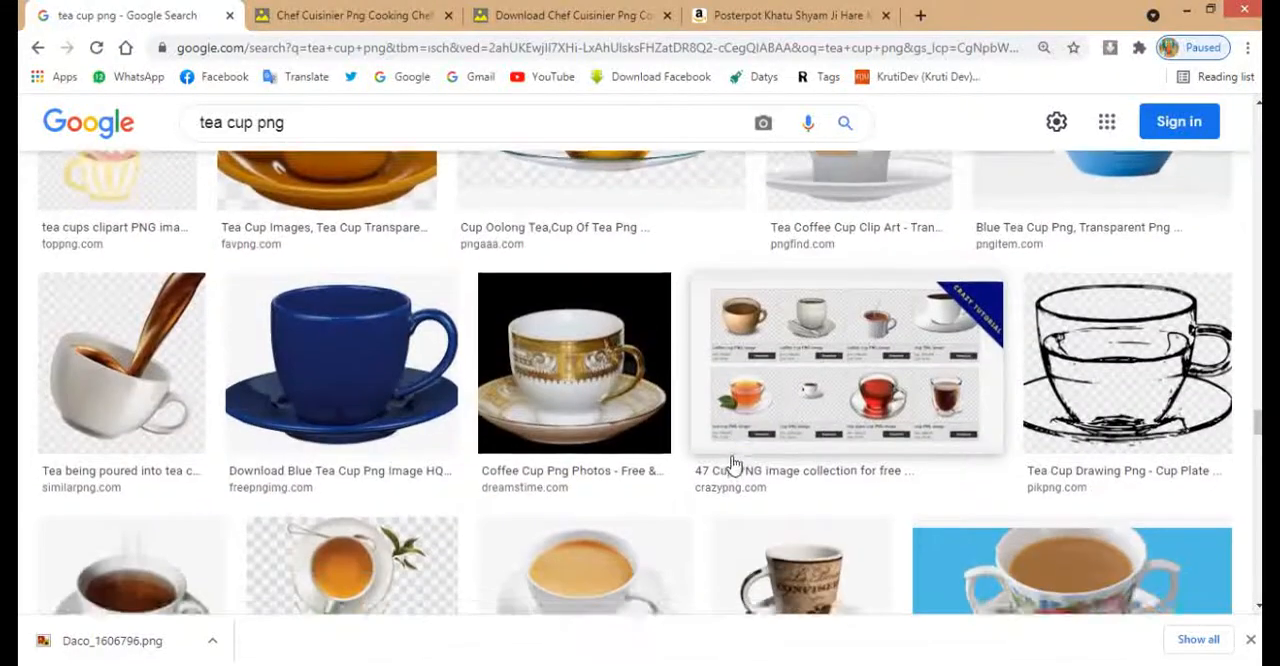
scroll(513, 385, "down", 3)
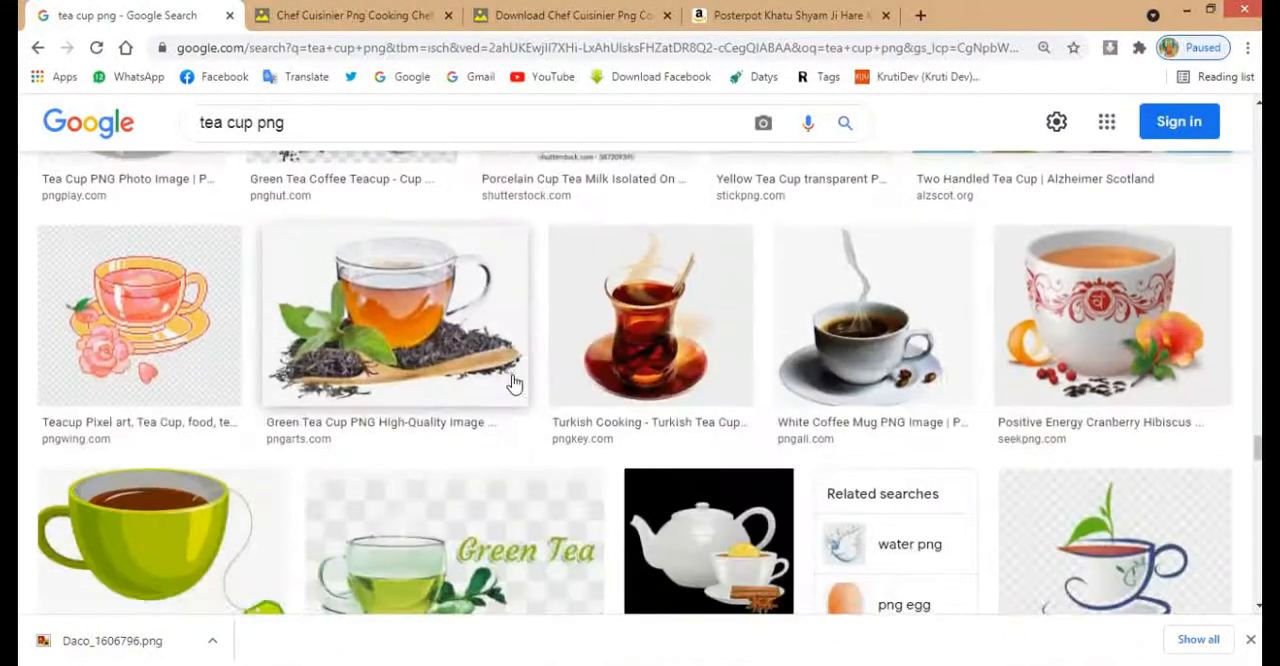
scroll(513, 382, "down", 5)
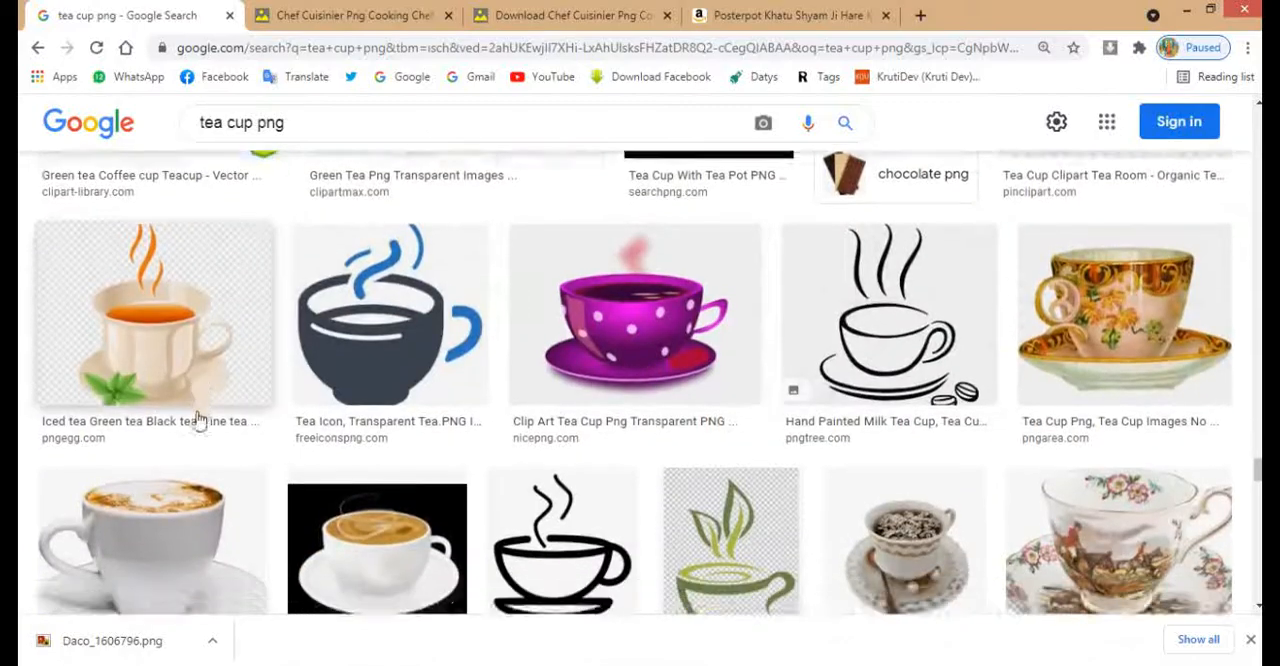
scroll(200, 417, "down", 3)
scroll(306, 433, "down", 3)
scroll(310, 441, "down", 4)
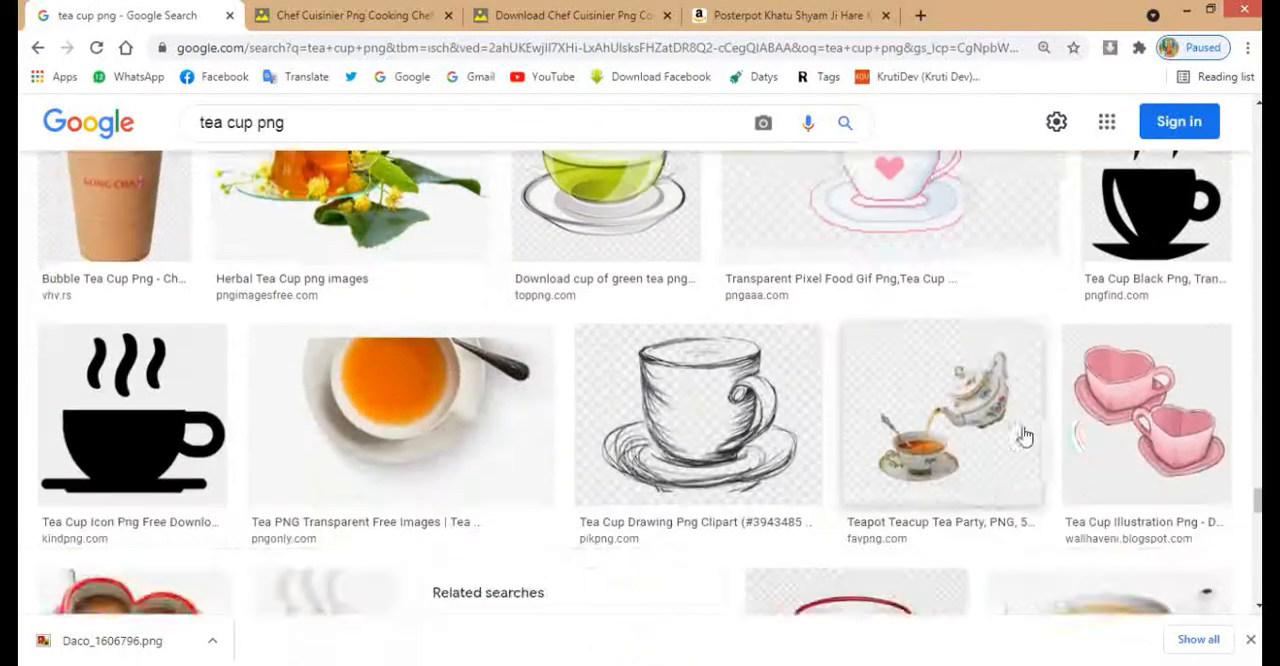
scroll(845, 372, "down", 3)
scroll(845, 372, "up", 3)
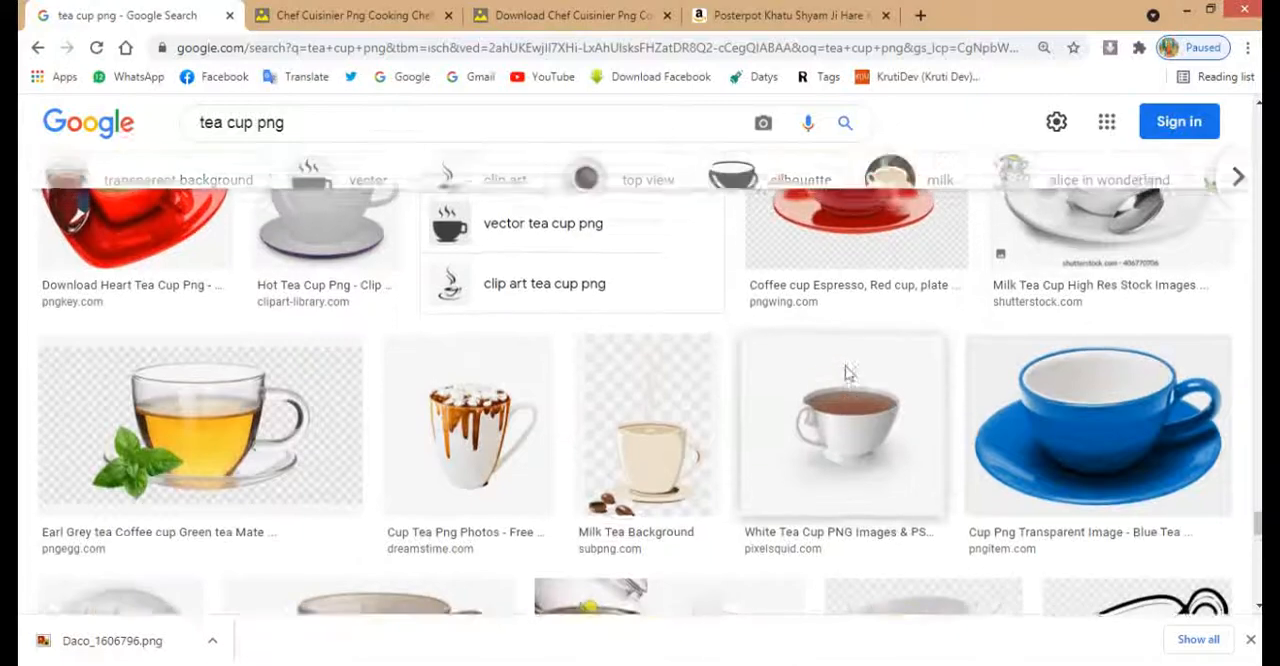
Preview white milk tea cups from the results and compare them with their related images
left_click(1051, 400)
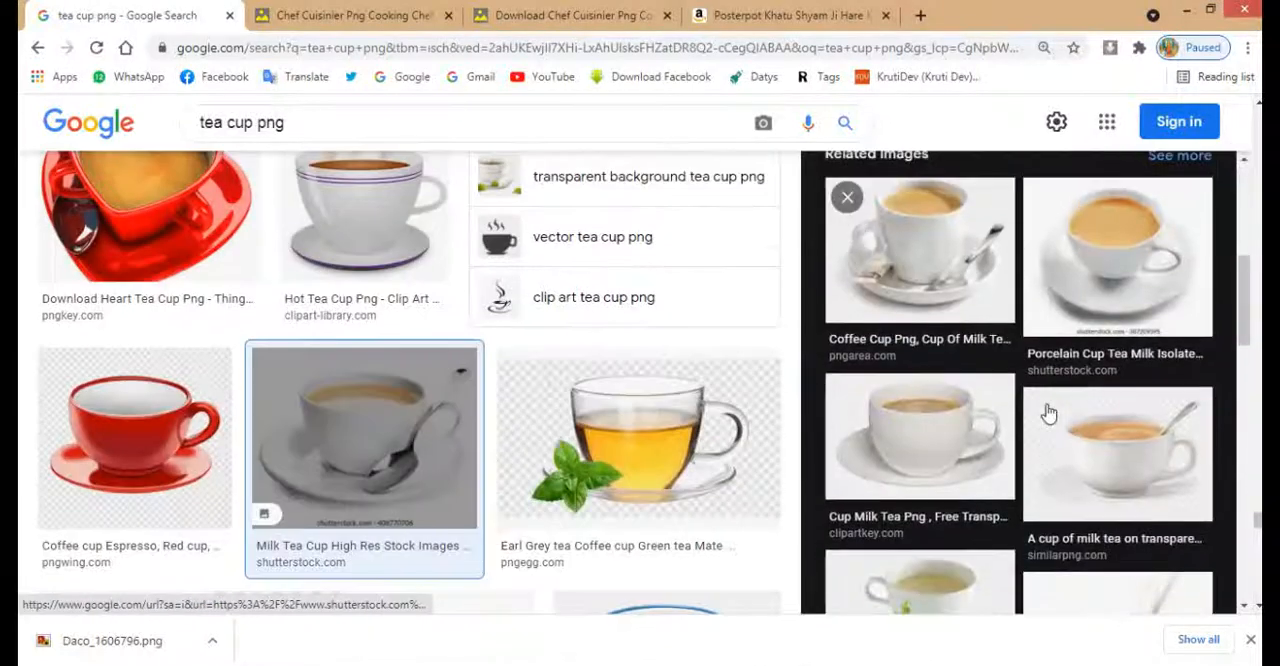
left_click(1133, 475)
scroll(1050, 392, "down", 5)
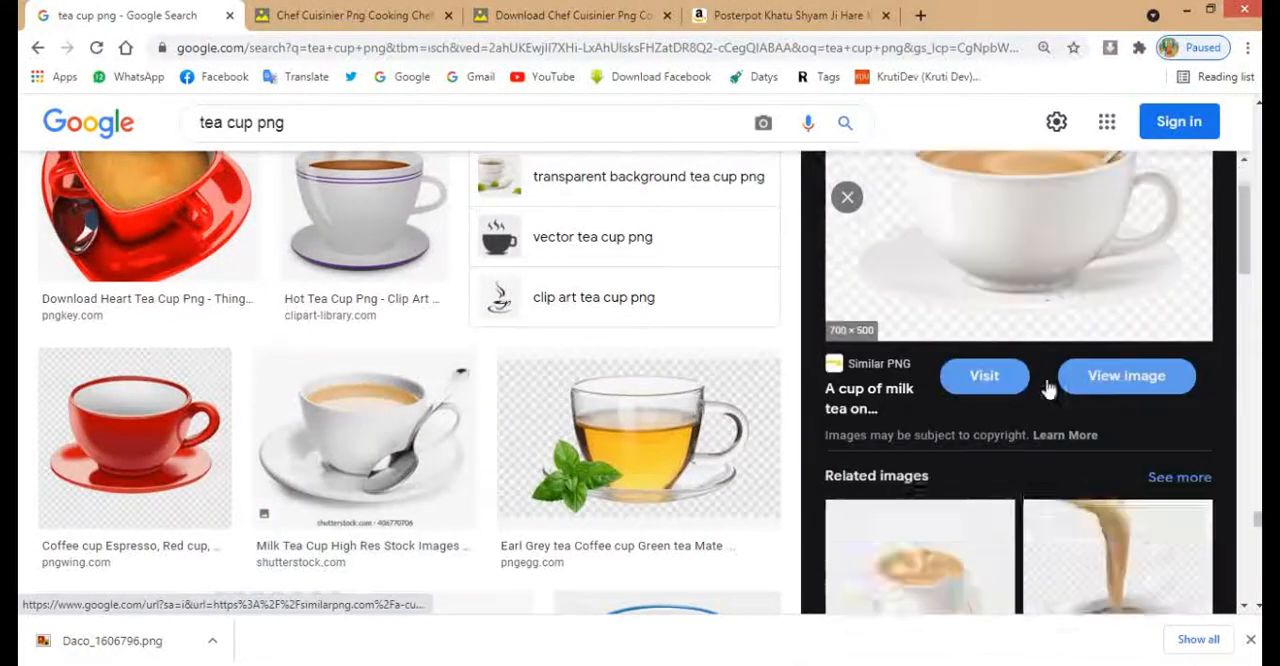
scroll(1040, 420, "down", 3)
scroll(1070, 440, "up", 2)
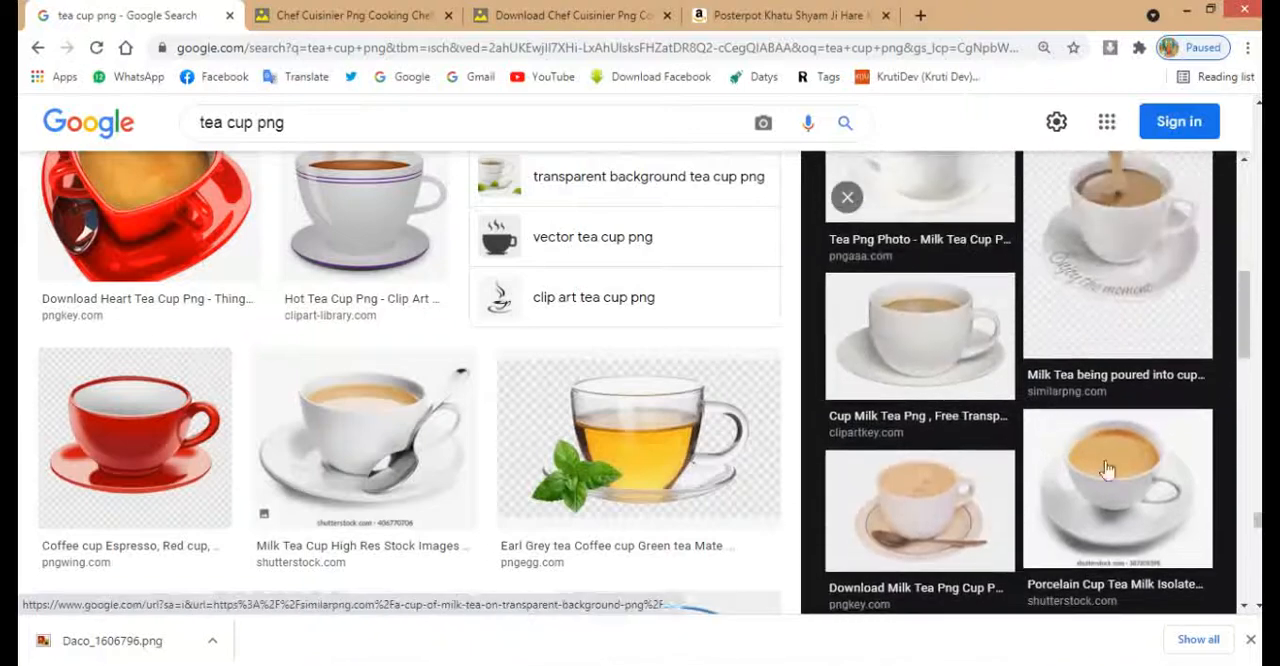
left_click(1143, 493)
scroll(1100, 450, "down", 5)
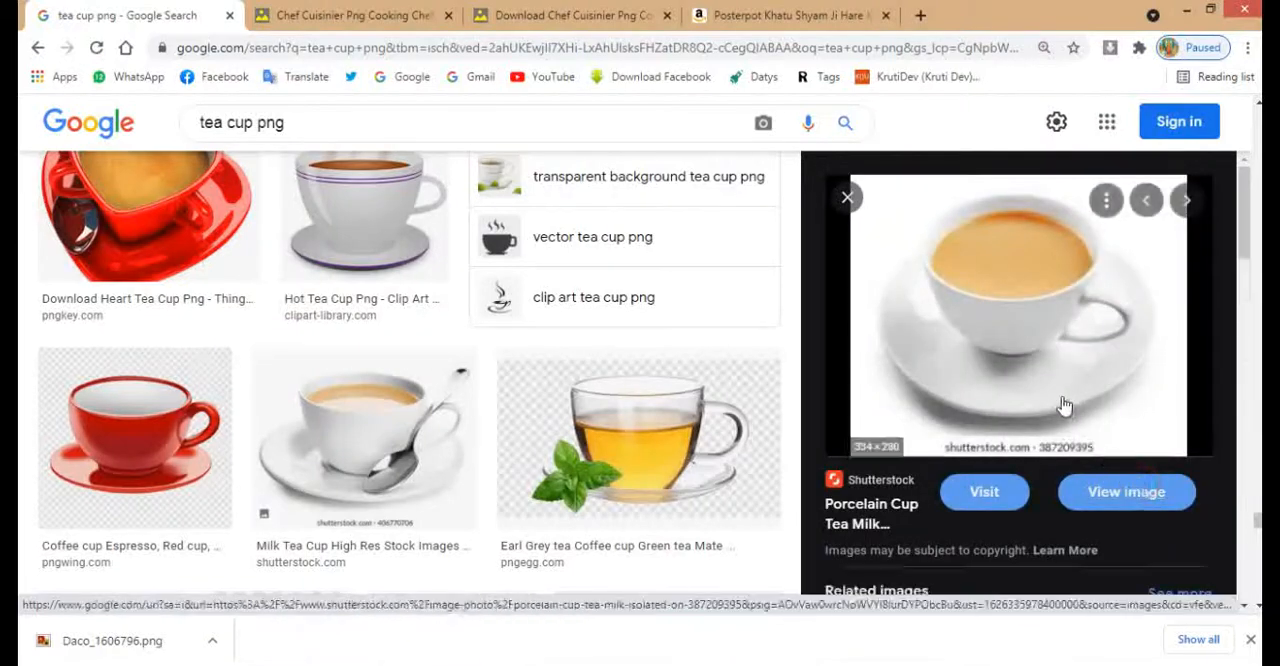
scroll(1064, 405, "down", 5)
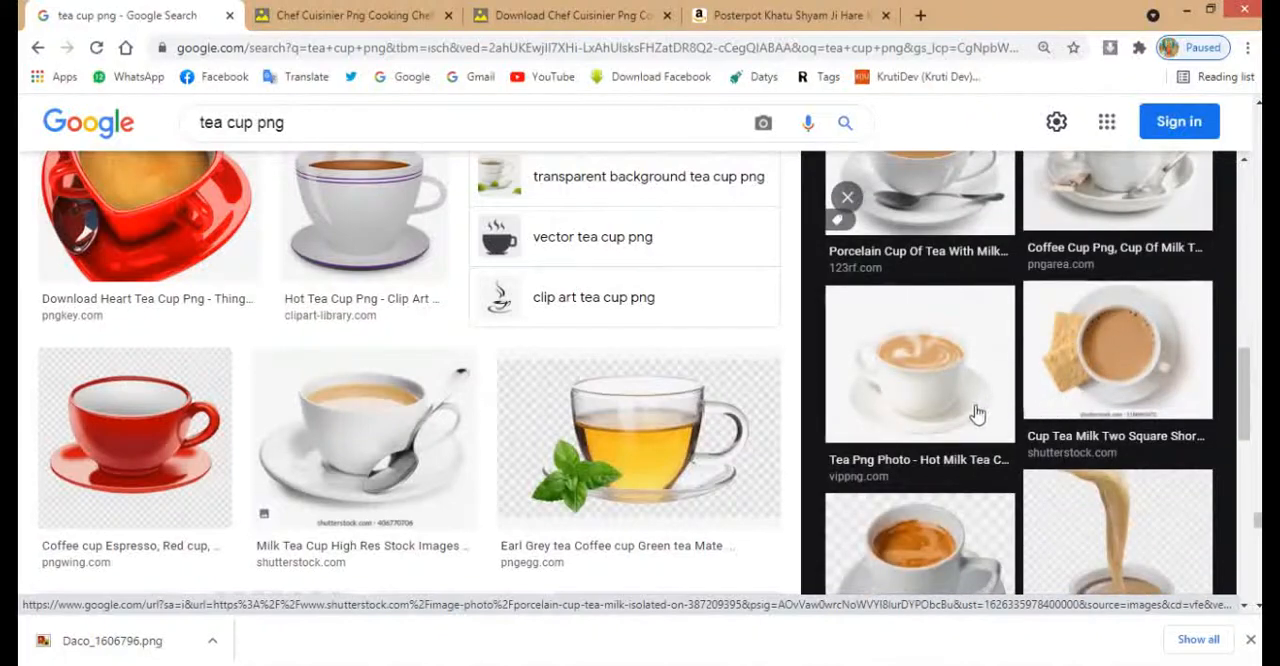
left_click(963, 416)
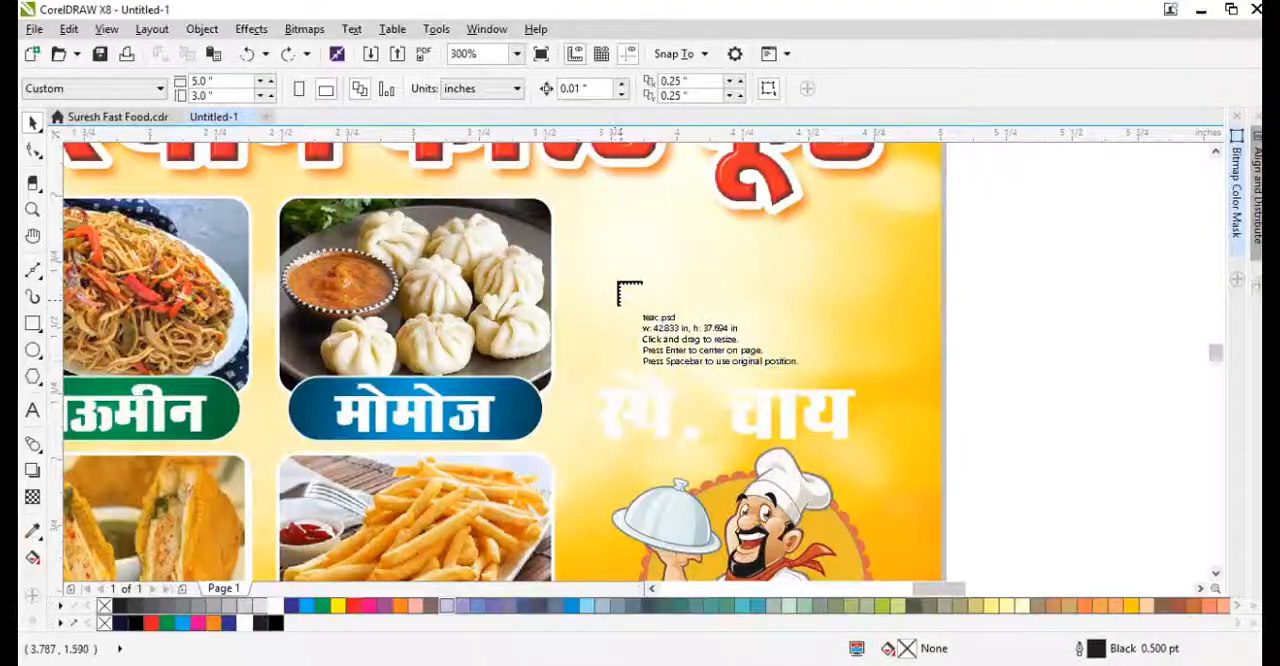
Switch to CorelDRAW and place the imported teac.psd cup at about 0.99 × 0.87 in above the chef, behind the स्पे. चाय text
left_click_drag(612, 243, 876, 461)
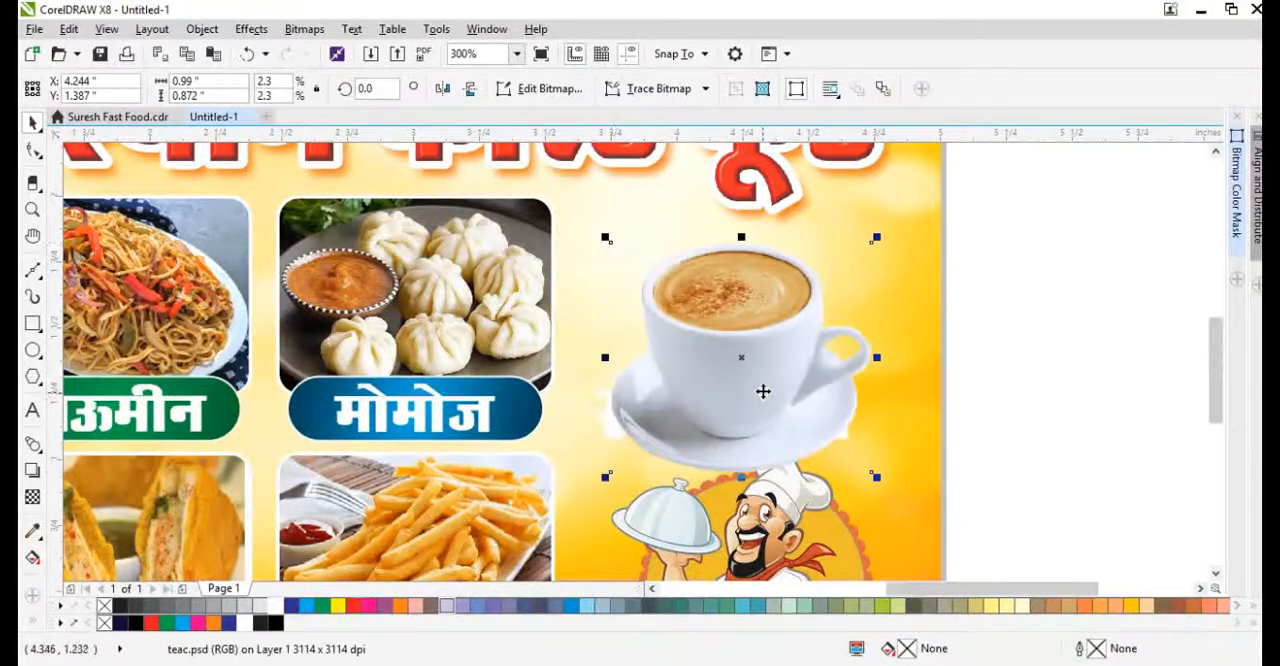
scroll(761, 375, "down", 4)
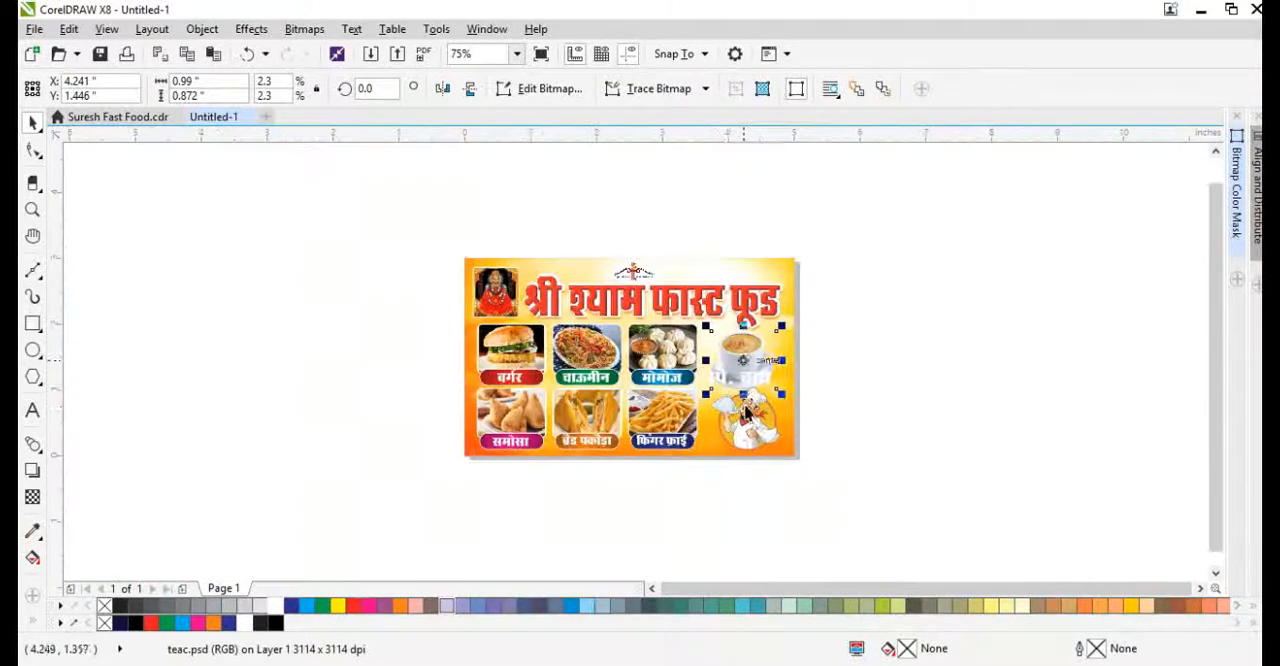
scroll(752, 412, "up", 2)
Scale the chef clipart down to about 1.03 × 0.86 in near the banner's lower-right corner
left_click(755, 405)
scroll(793, 374, "up", 2)
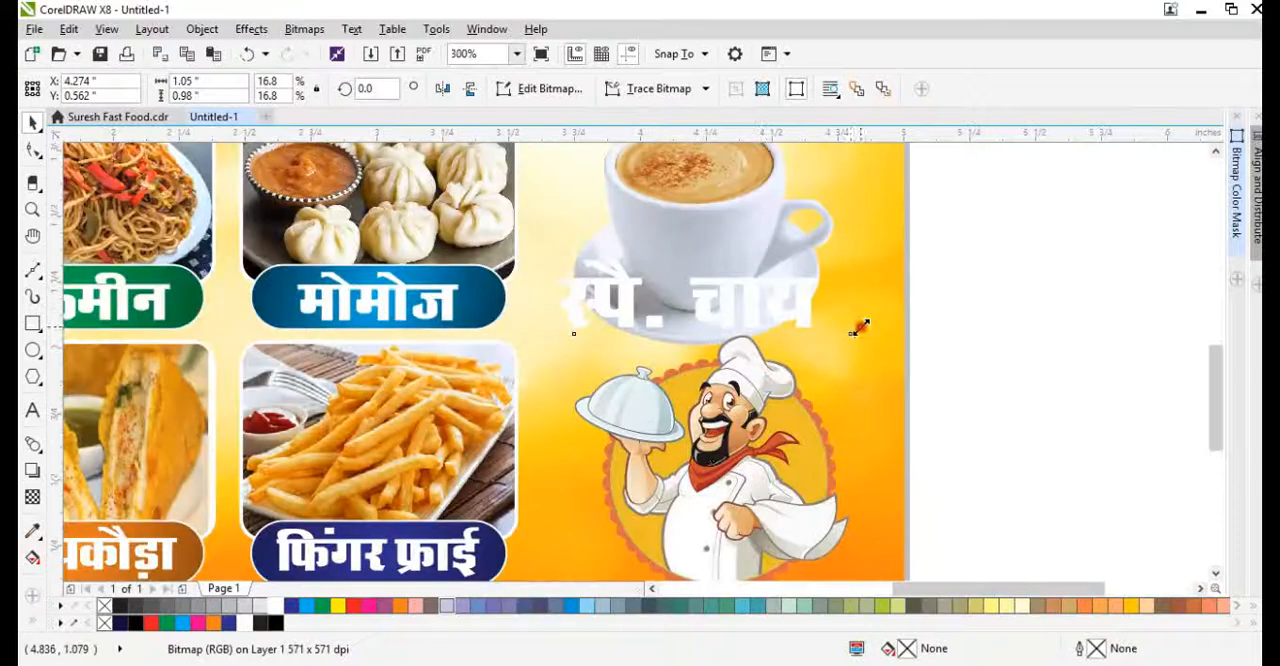
left_click_drag(860, 328, 820, 361)
scroll(760, 450, "down", 2)
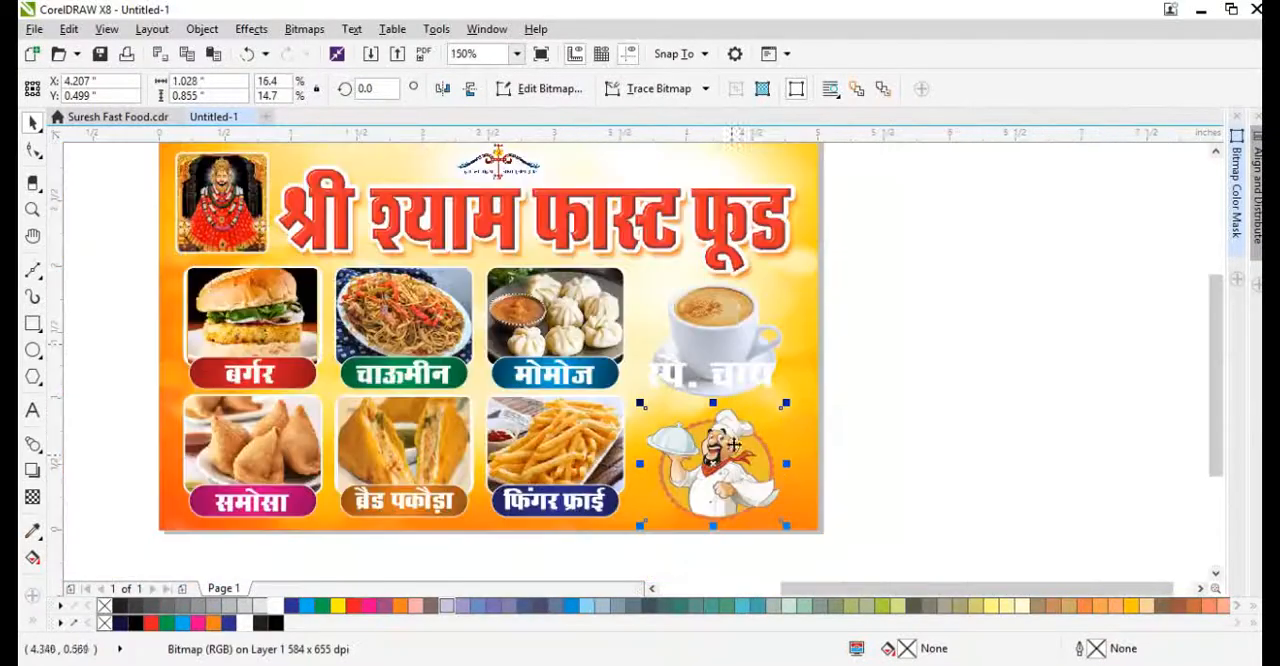
Enlarge the tea cup slightly and raise it, and shrink the स्पे. चाय text beneath it to about 17.45 pt
scroll(730, 325, "up", 2)
left_click(730, 325)
left_click_drag(706, 245, 706, 259)
left_click_drag(852, 448, 802, 505)
Copy the white outline and the blue gradient fill of the मोमोज label background onto the स्पे. चाय text
key("alt+e")
key("m")
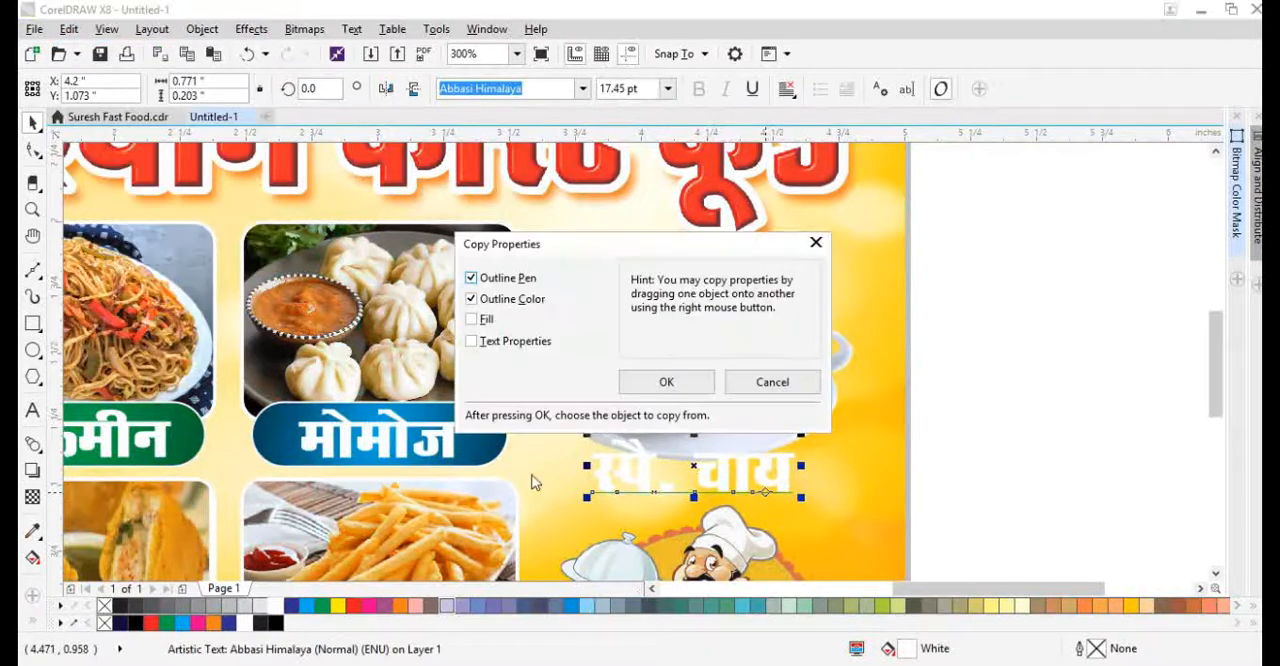
key("Return")
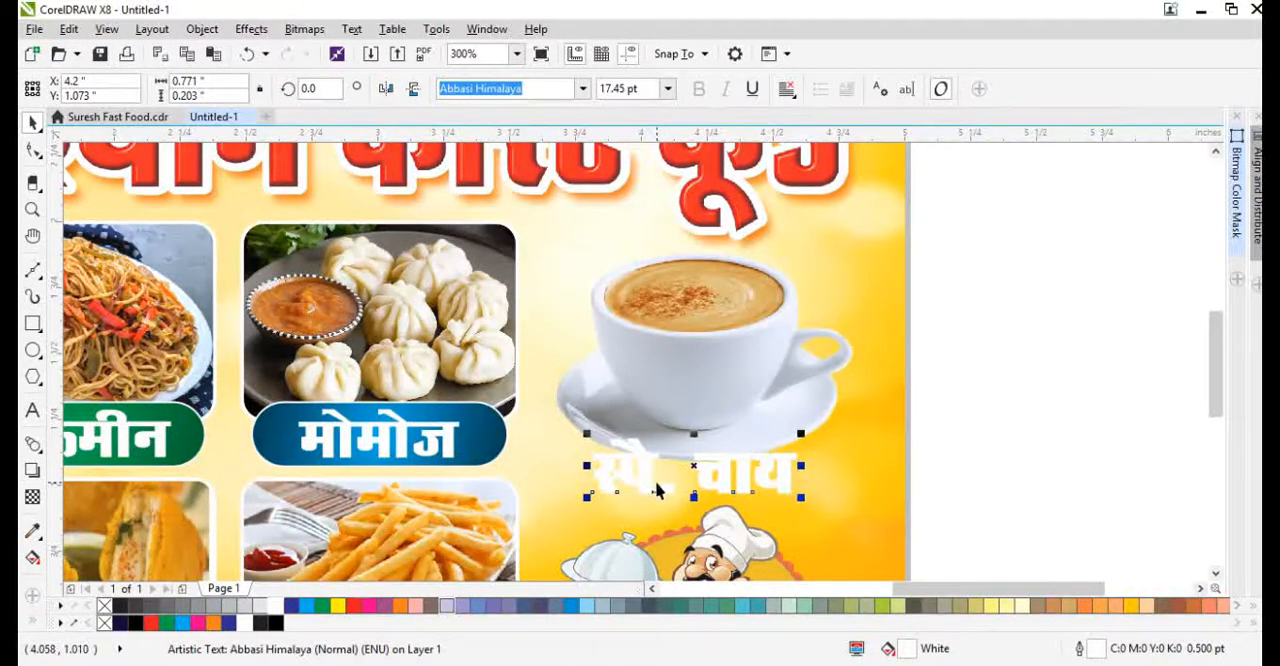
key("alt+e")
key("m")
key("Return")
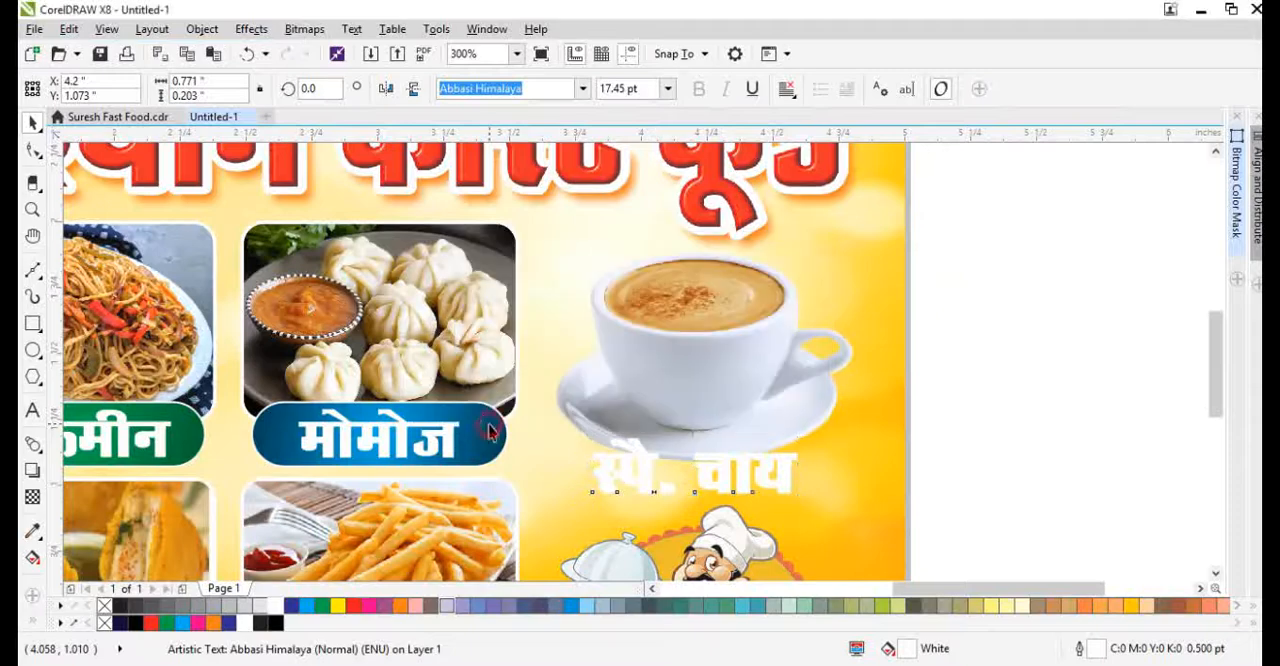
left_click(486, 434)
scroll(702, 474, "up", 2)
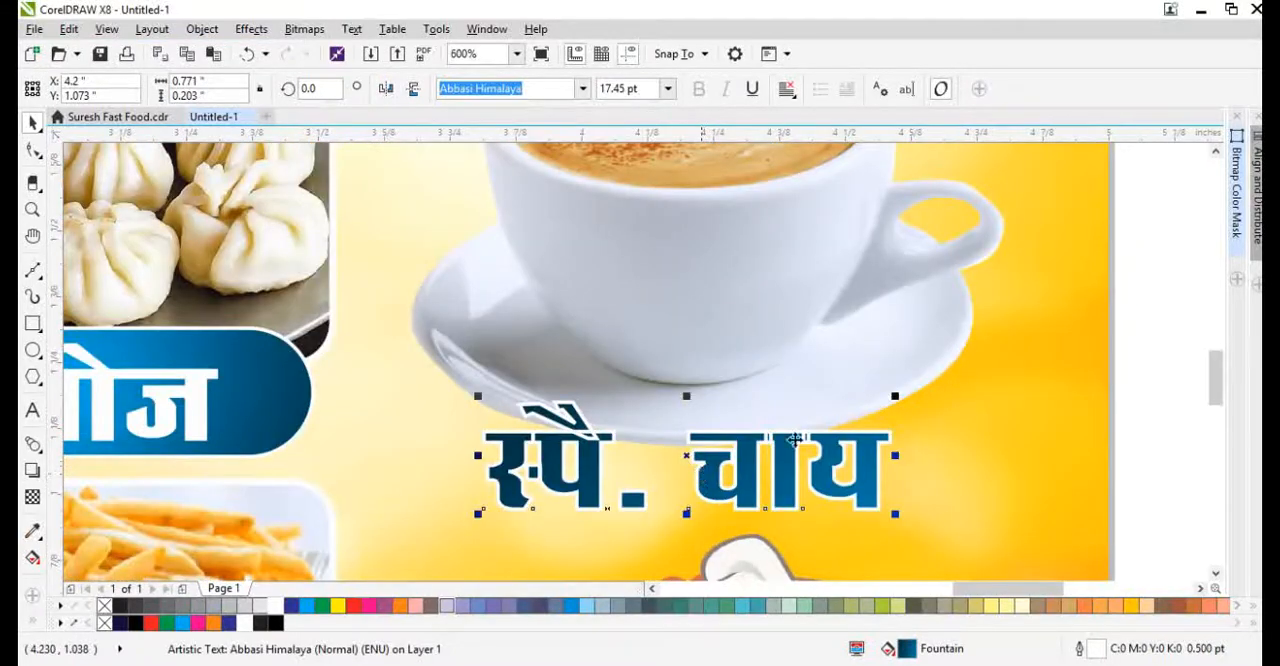
Set the स्पे. चाय text outline to 2 pt, placed behind the fill and scaling with the object
key("F12")
left_click(670, 479)
left_click(623, 513)
key("F12")
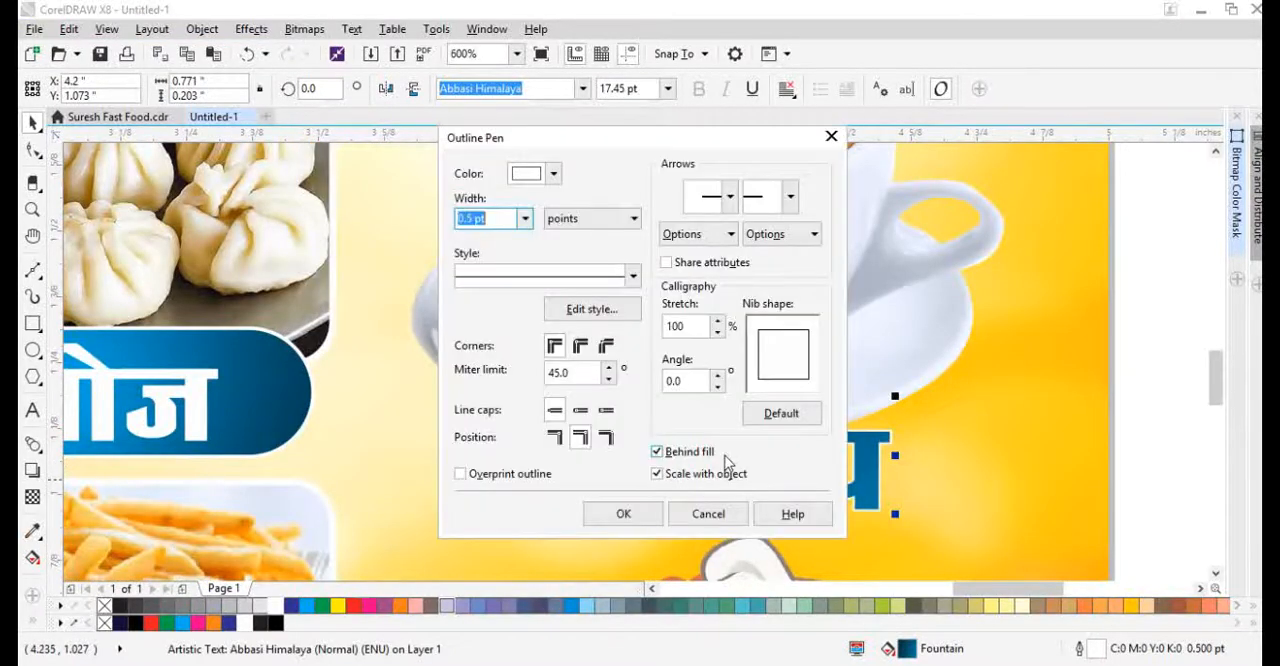
key("Return")
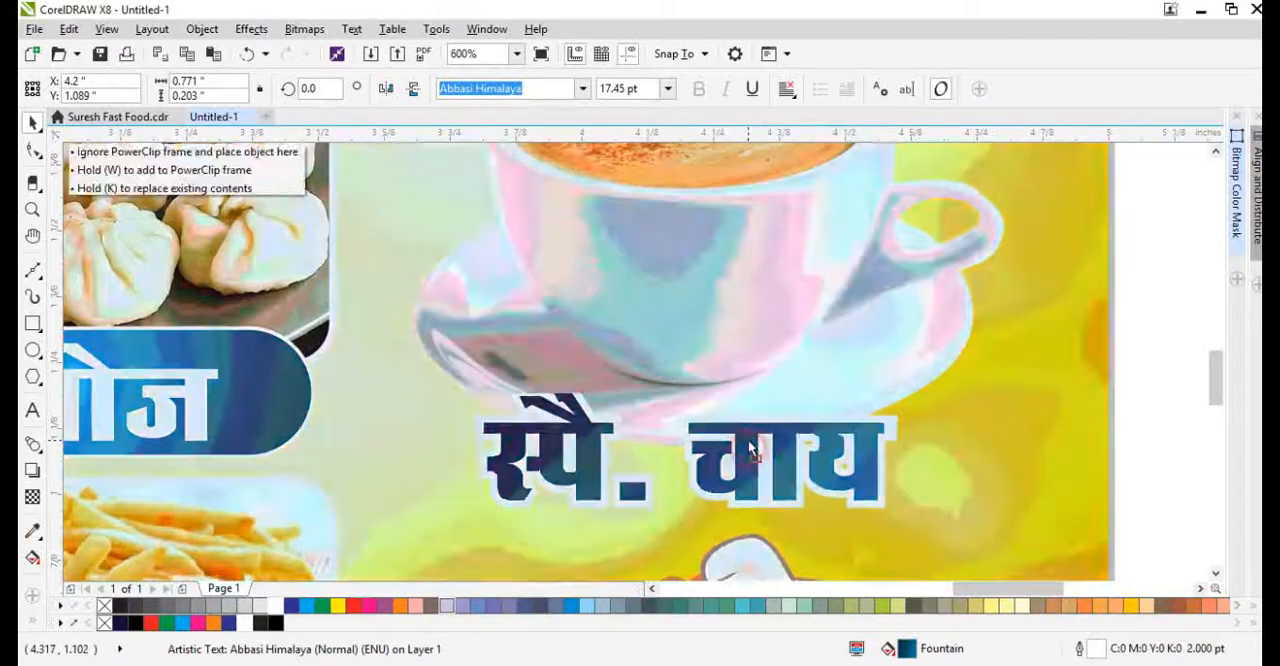
Recolour the light end of the स्पे. चाय text gradient to pink and shorten the gradient so it ends within the text
key("g")
scroll(696, 470, "down", 2)
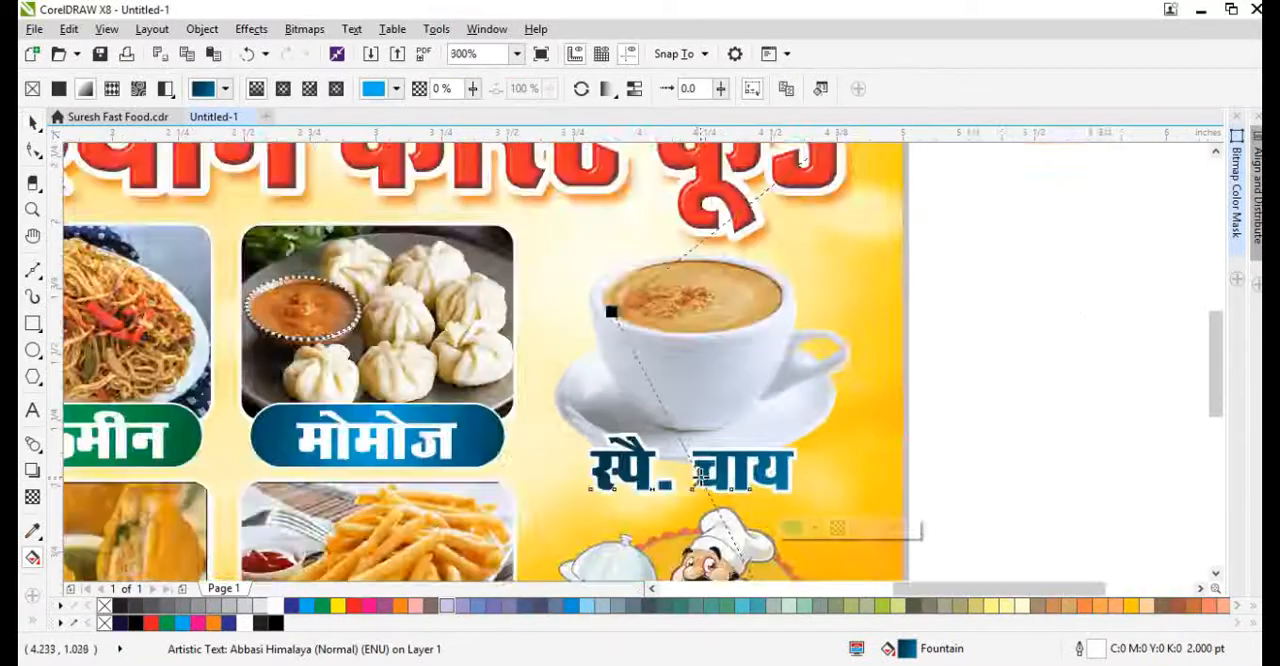
left_click(194, 622)
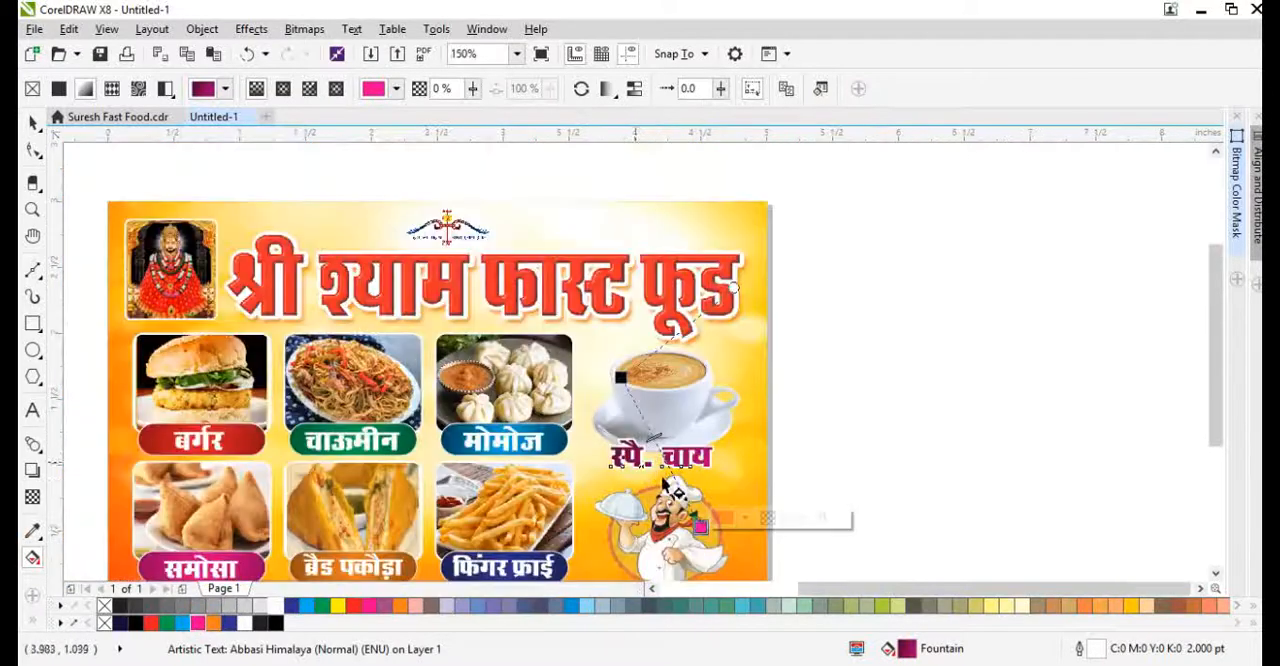
scroll(630, 442, "down", 1)
scroll(688, 505, "up", 1)
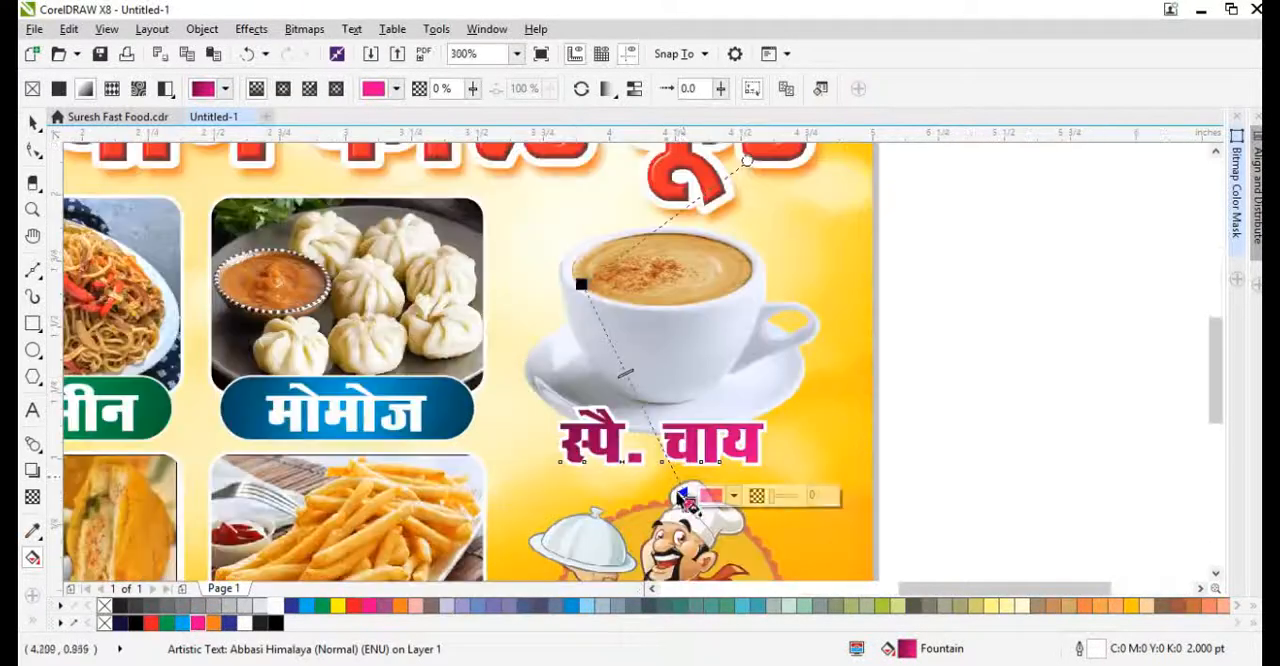
left_click_drag(688, 503, 645, 451)
scroll(645, 451, "up", 1)
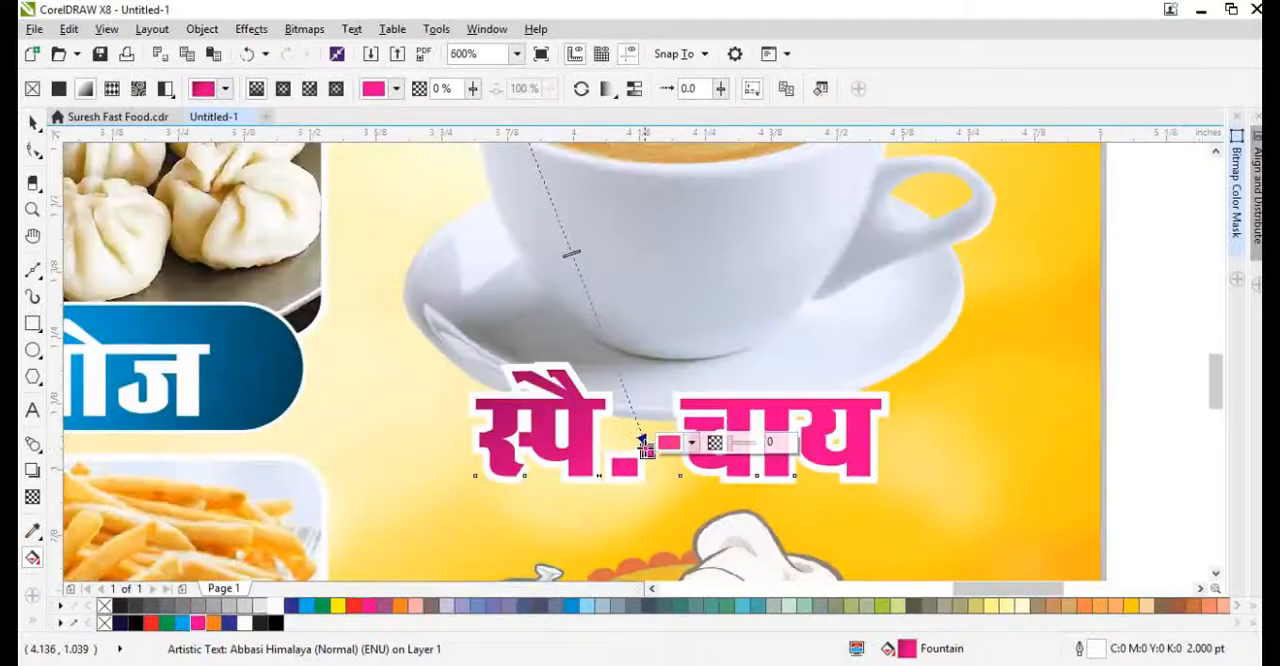
key("space")
Examine the whole banner layout, then the logo and title area at its top
left_click(948, 500)
key("shift+F2")
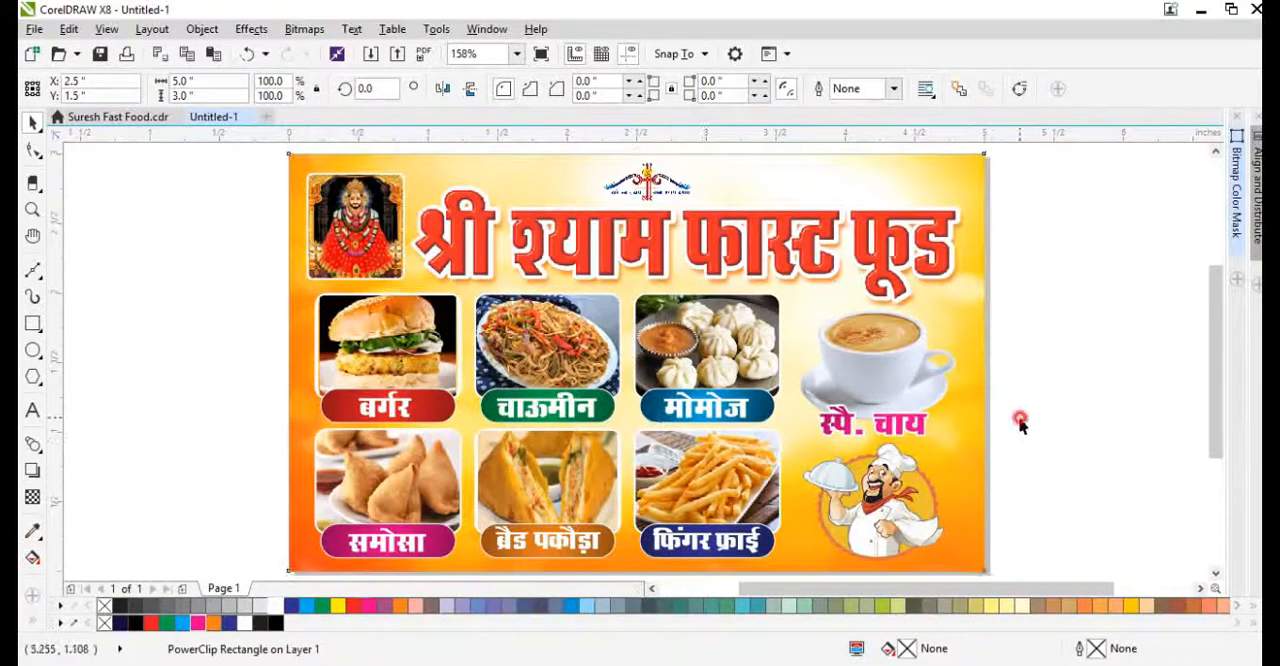
left_click(1020, 422)
scroll(657, 286, "down", 2)
scroll(580, 294, "up", 4)
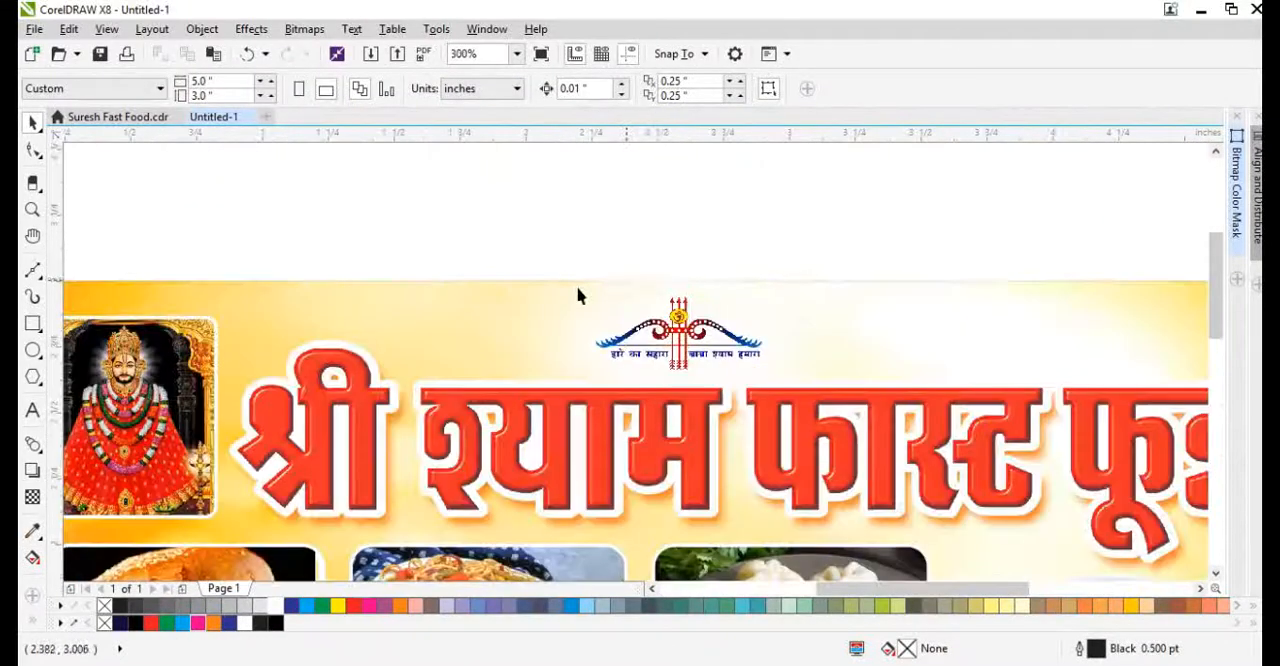